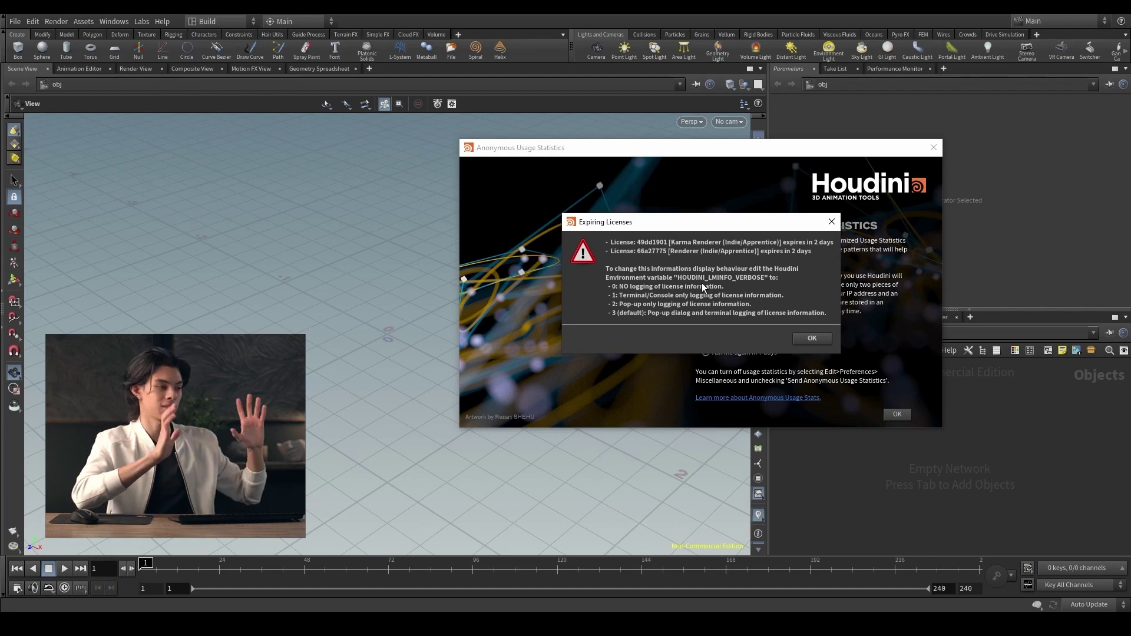
Step: Dismiss the expiring licenses warning and close the Anonymous Usage Statistics dialog
{"action": "left_click", "coordinate": [832, 222]}
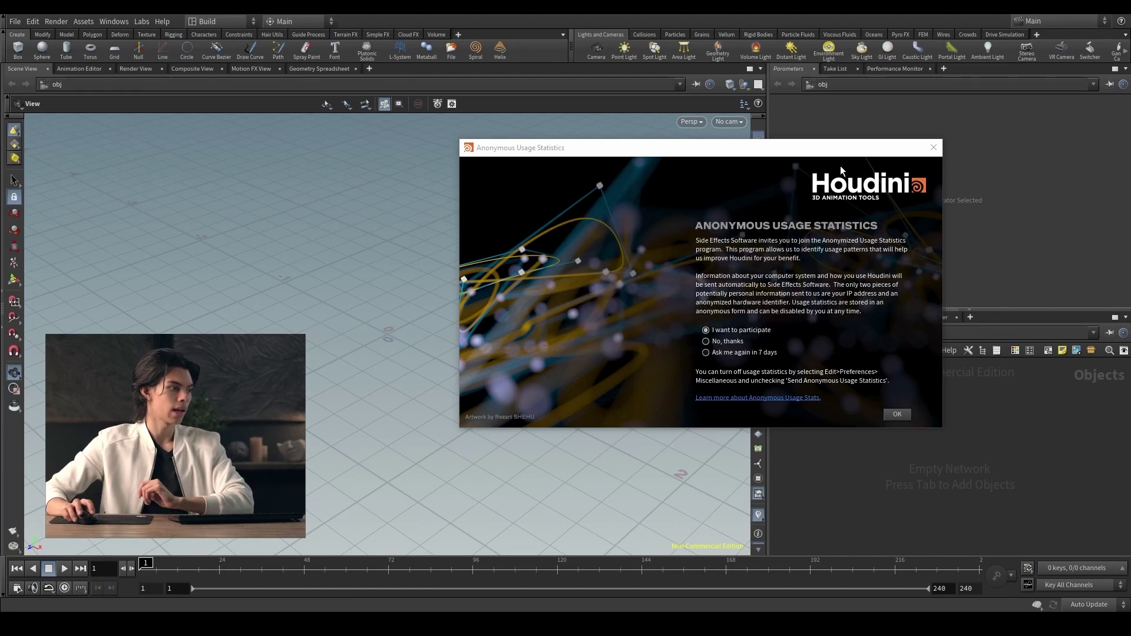
{"action": "left_click", "coordinate": [933, 149]}
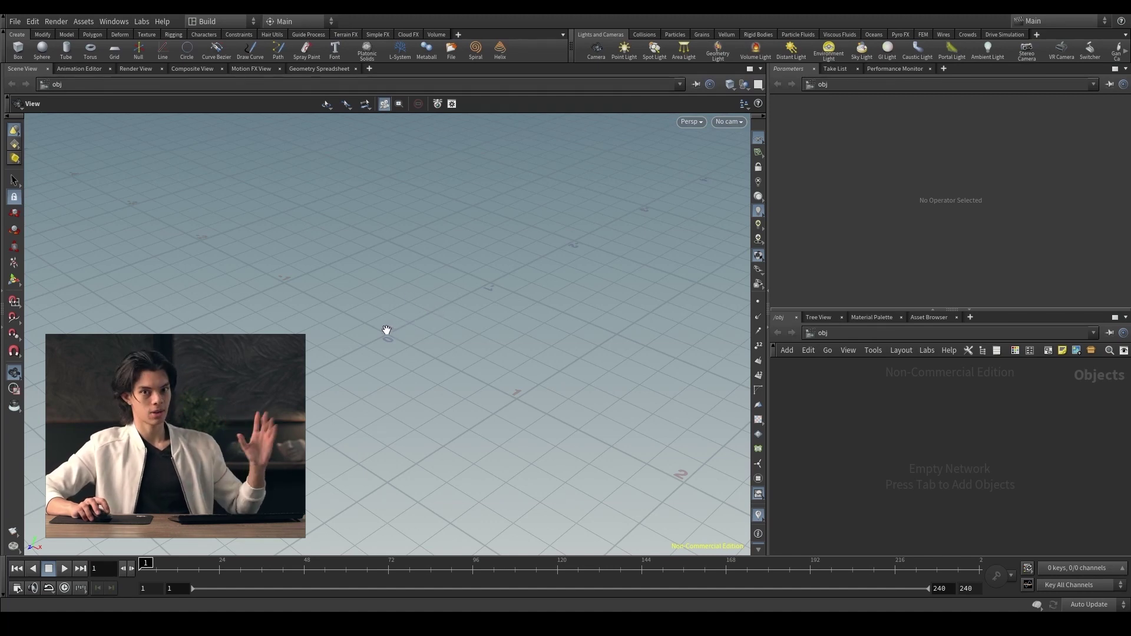
Step: Tumble, dolly and pan the perspective viewport to look around the grid from several angles and distances
{"action": "left_click_drag", "start_coordinate": [368, 336], "coordinate": [344, 377]}
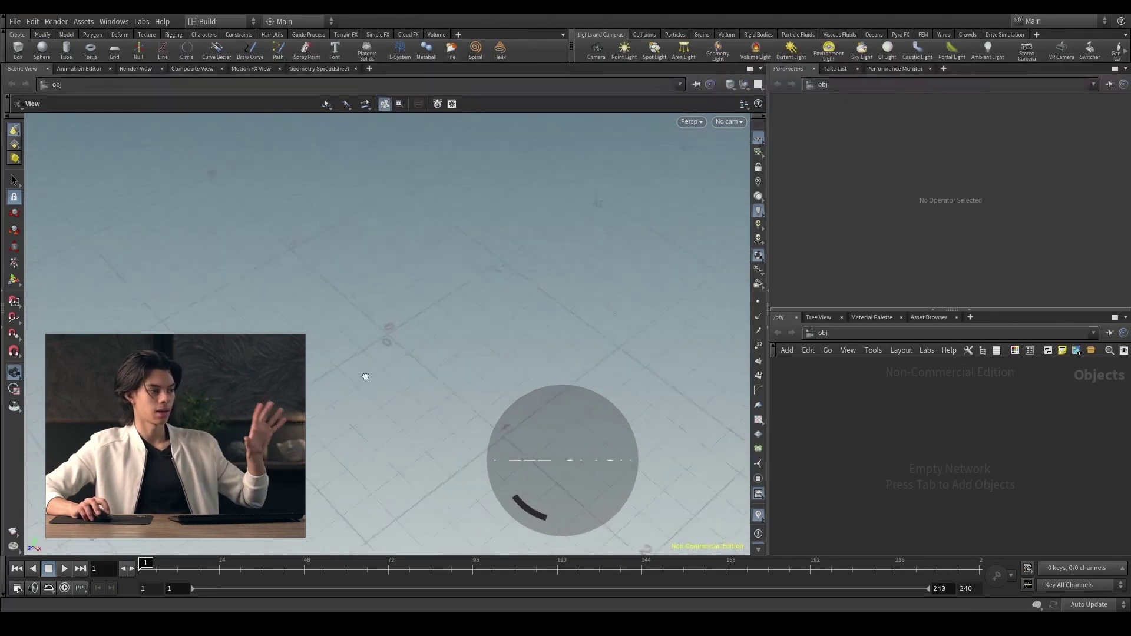
{"action": "right_click_drag", "start_coordinate": [387, 354], "coordinate": [381, 462]}
{"action": "middle_click_drag", "start_coordinate": [380, 338], "coordinate": [428, 290]}
{"action": "middle_click_drag", "start_coordinate": [369, 388], "coordinate": [493, 369]}
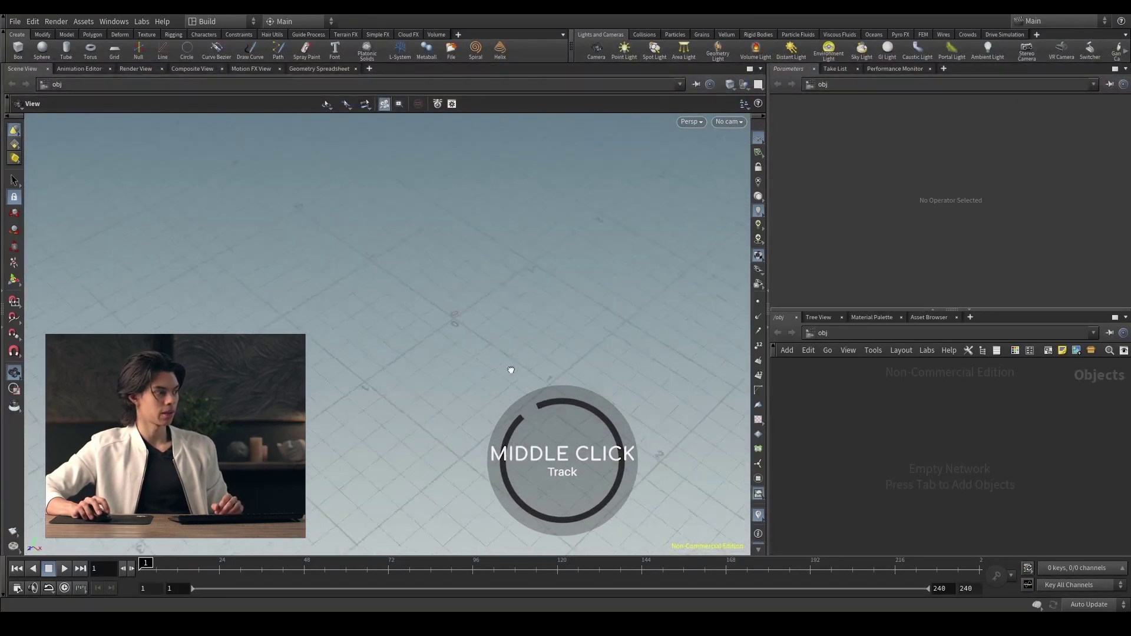
{"action": "middle_click_drag", "start_coordinate": [496, 303], "coordinate": [438, 349]}
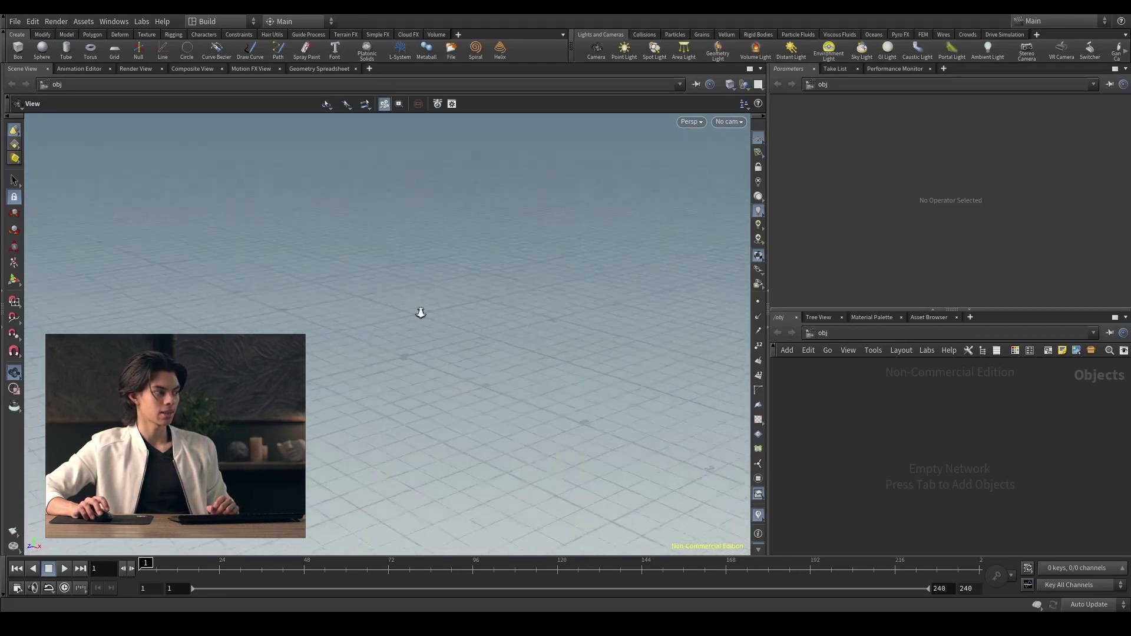
{"action": "scroll", "coordinate": [416, 378], "scroll_direction": "up", "scroll_amount": 4}
{"action": "scroll", "coordinate": [397, 366], "scroll_direction": "up", "scroll_amount": 2}
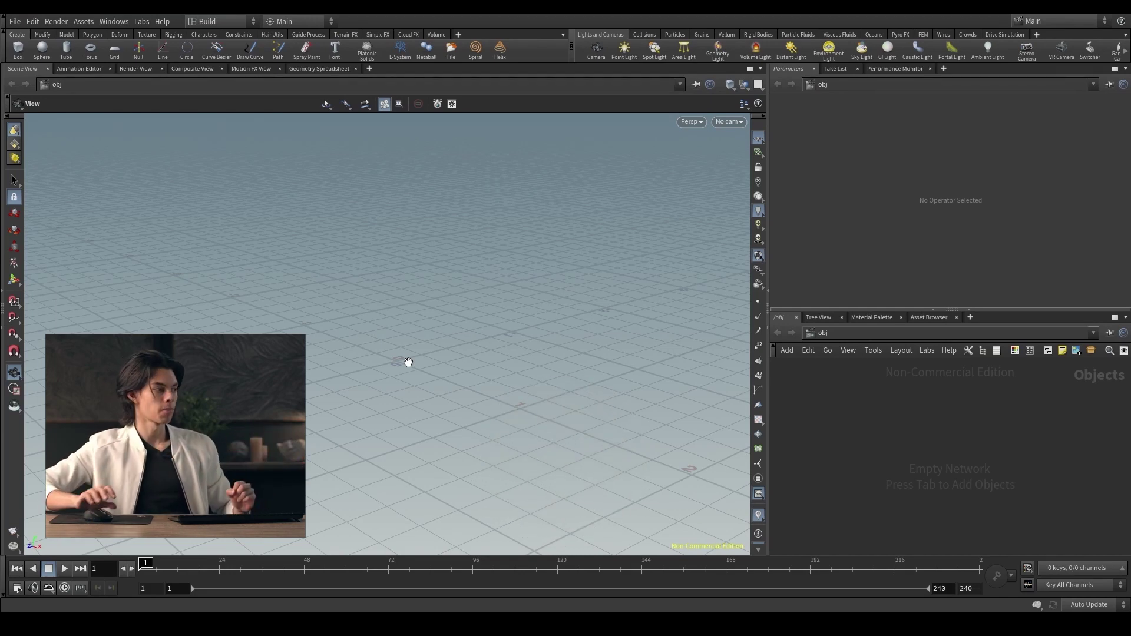
Step: Alternate the viewport between the Show Handle tool and the View tool, tumbling the scene while in view mode
{"action": "left_click", "coordinate": [19, 280]}
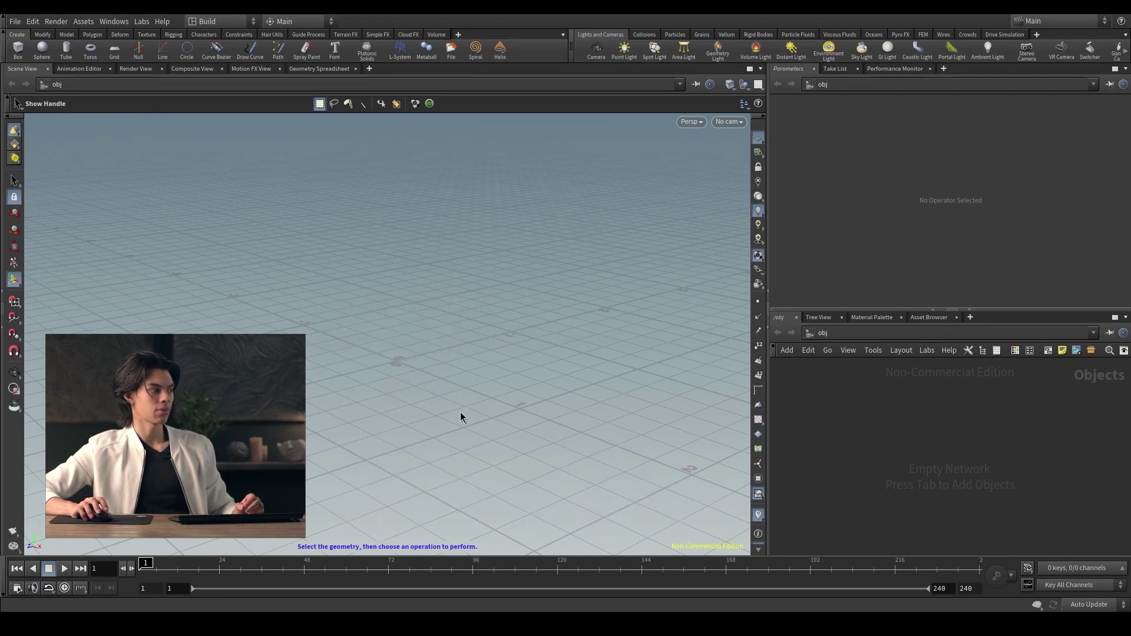
{"action": "right_click", "coordinate": [354, 330]}
{"action": "left_click", "coordinate": [400, 305]}
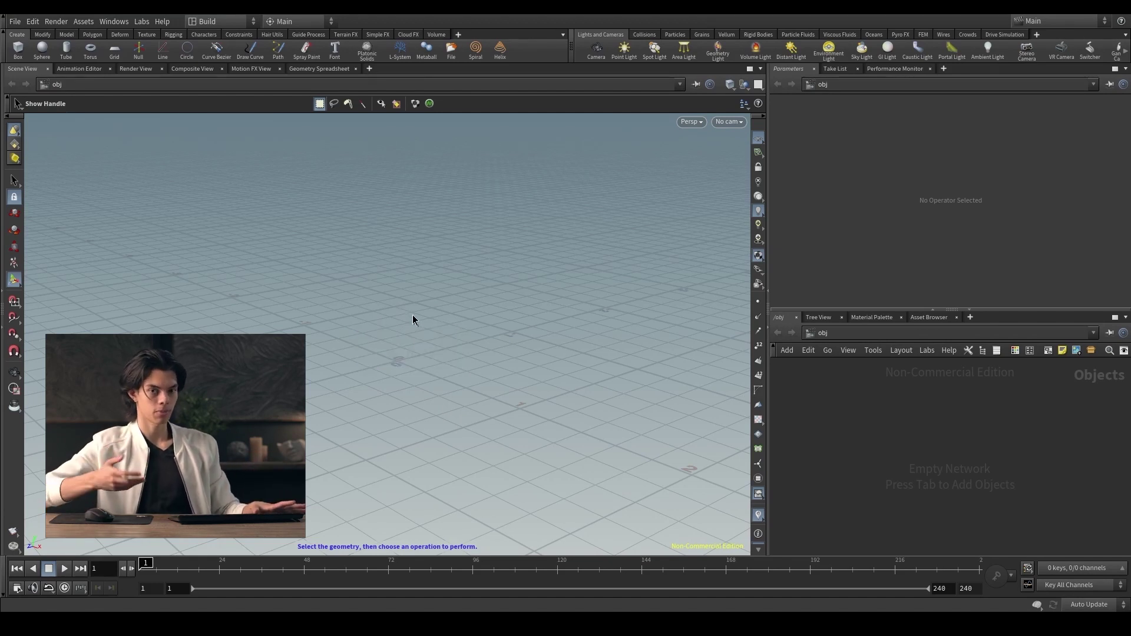
{"action": "key", "text": "Escape"}
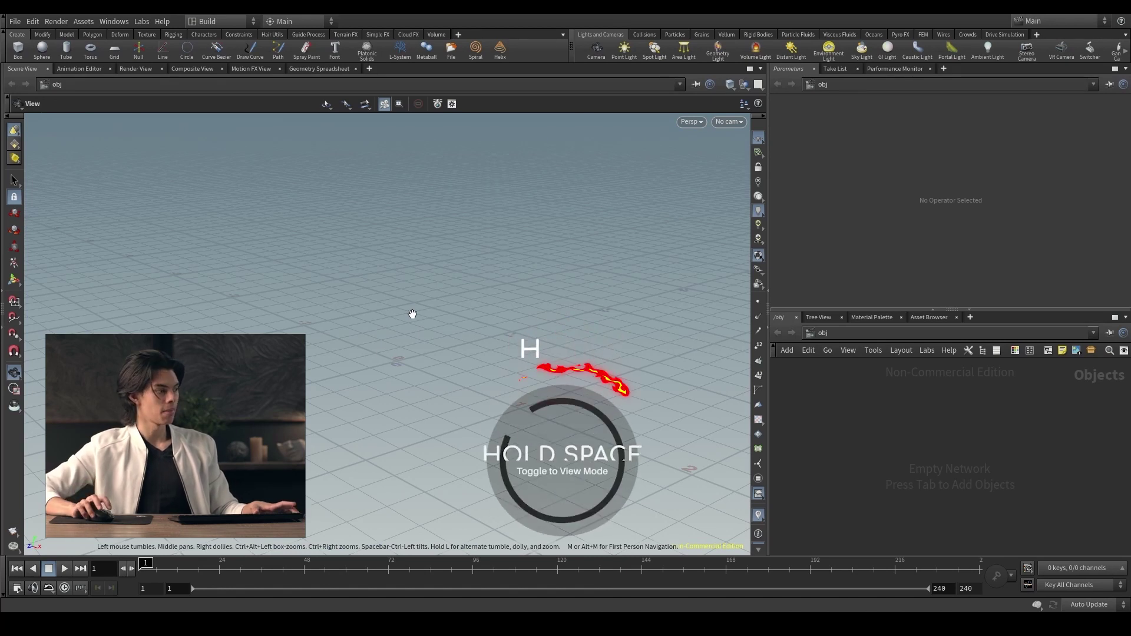
{"action": "left_click_drag", "start_coordinate": [401, 338], "coordinate": [415, 389]}
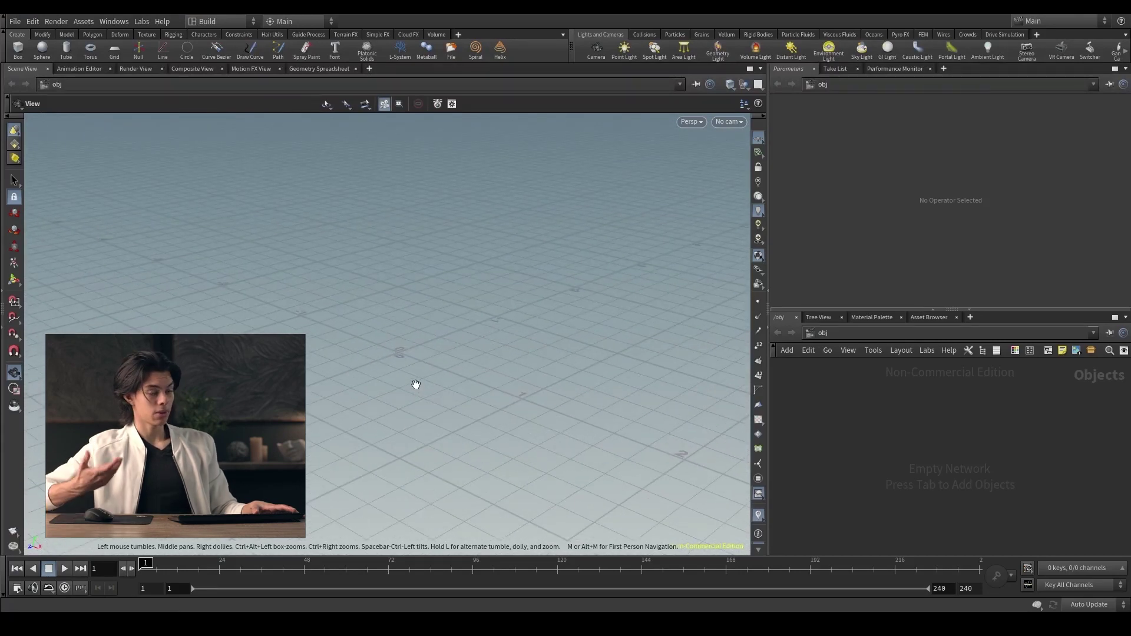
{"action": "key", "text": "Return"}
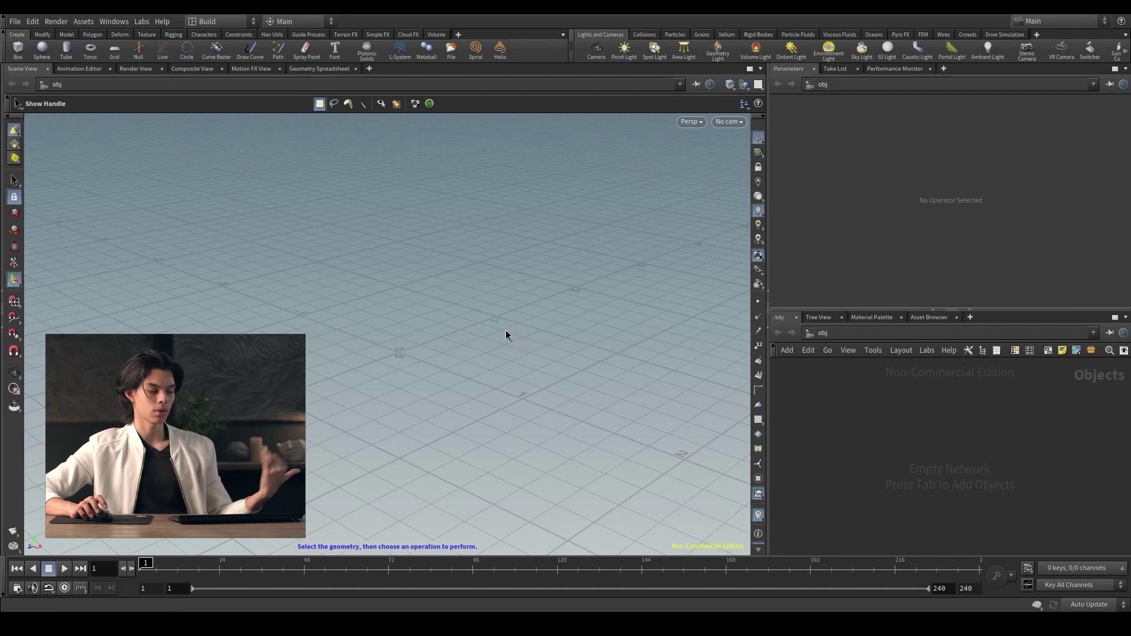
{"action": "key", "text": "Escape"}
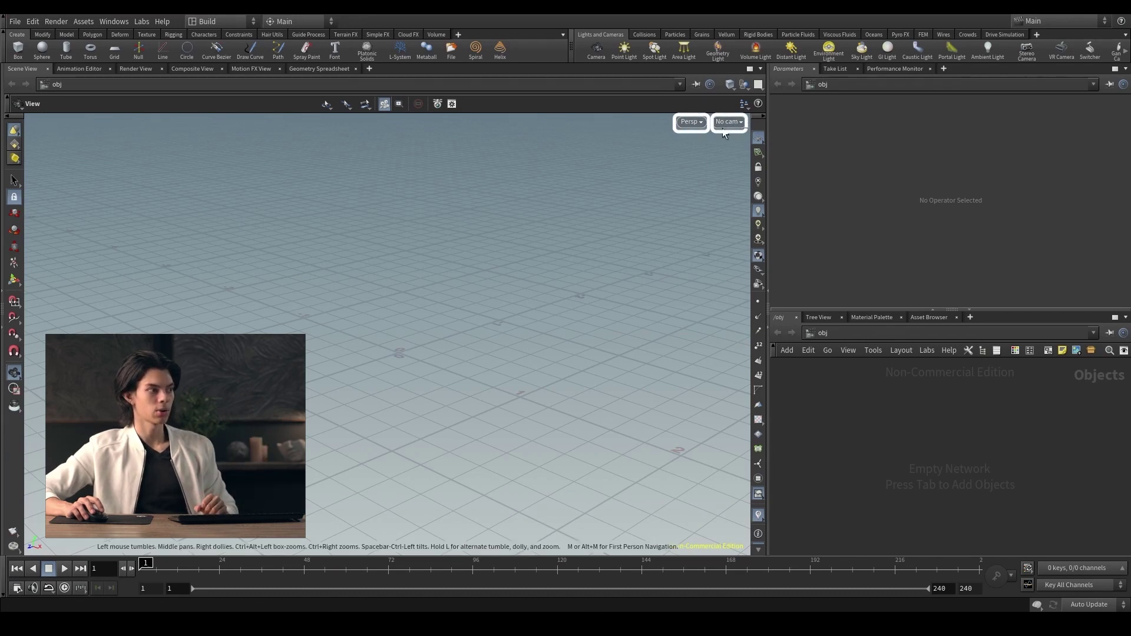
Step: Review the Set View options, then look through the Top, Front, Right and UV viewports and return to Perspective
{"action": "left_click", "coordinate": [690, 122]}
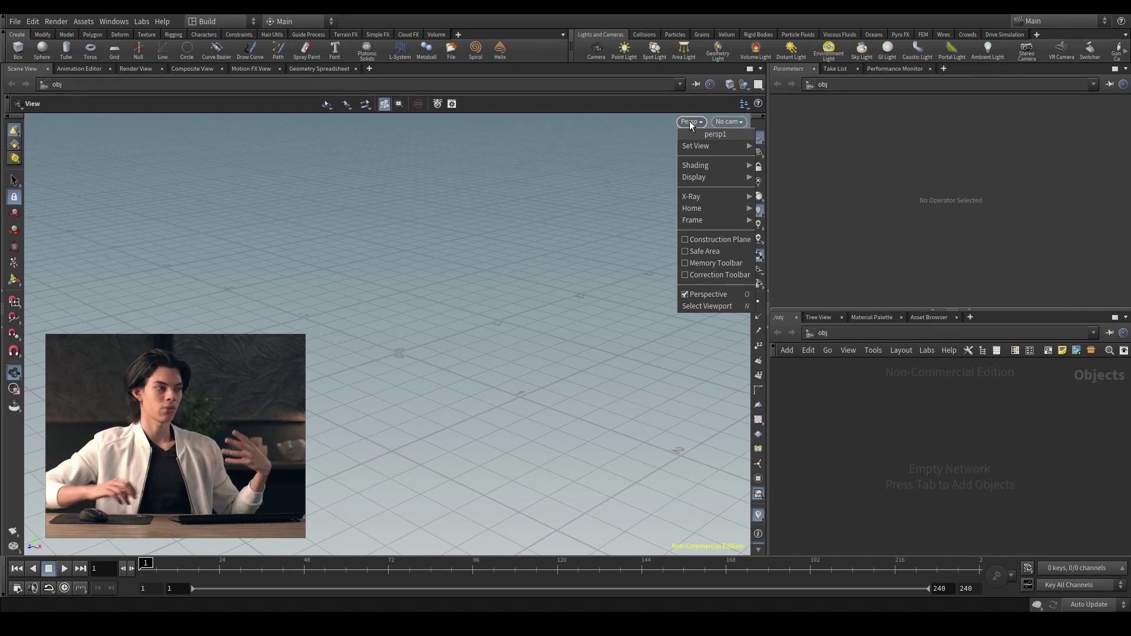
{"action": "mouse_move", "coordinate": [712, 148]}
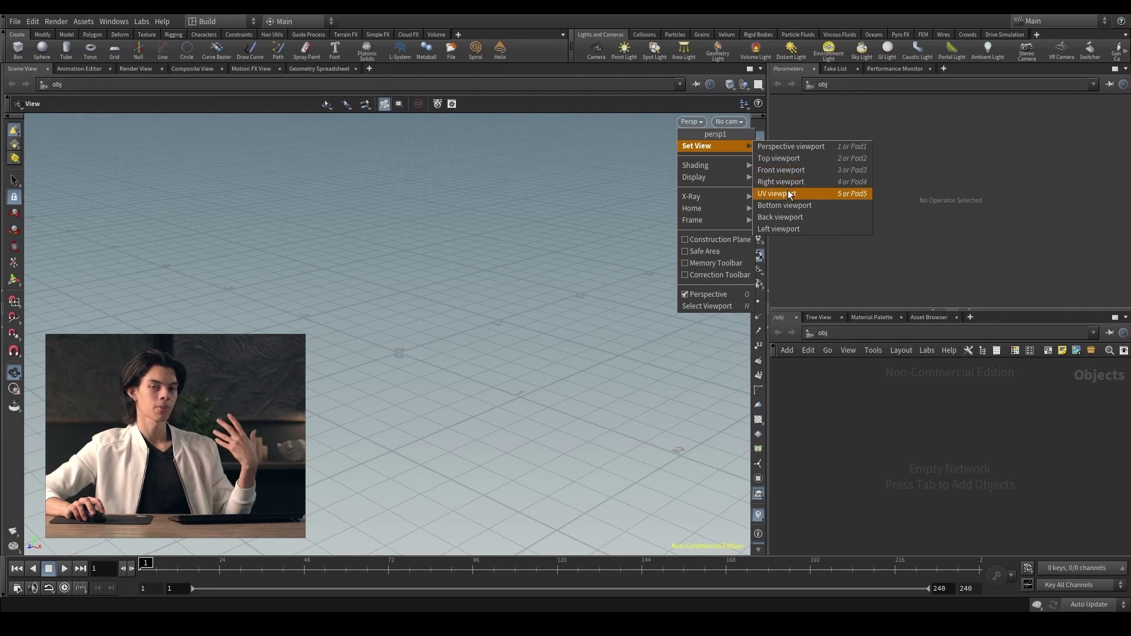
{"action": "left_click", "coordinate": [617, 187]}
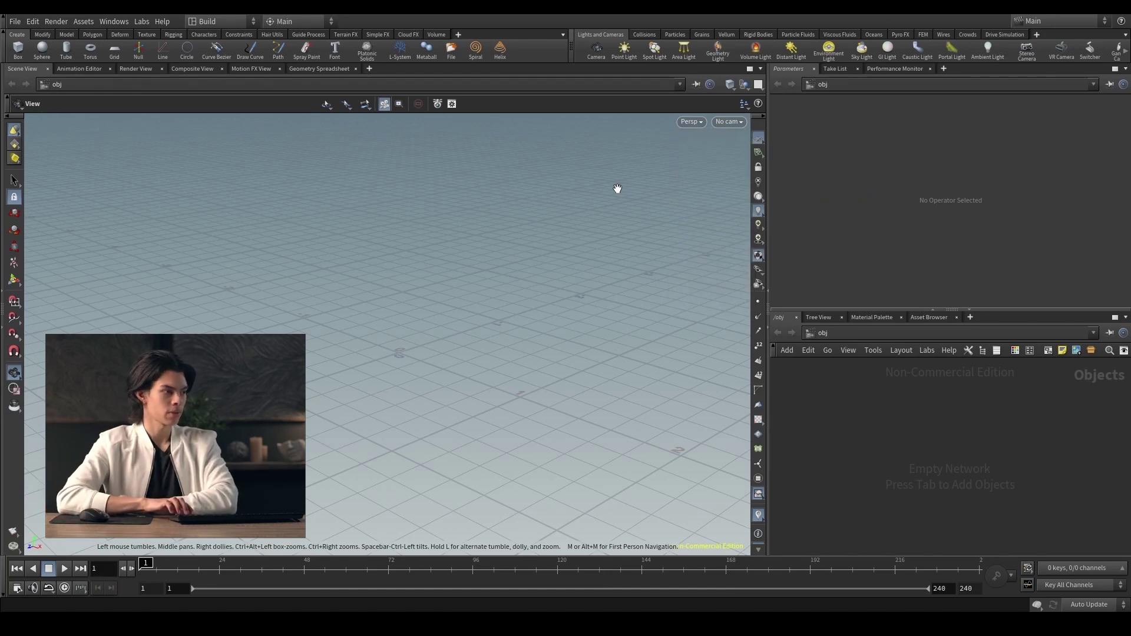
{"action": "key", "text": "KP_2"}
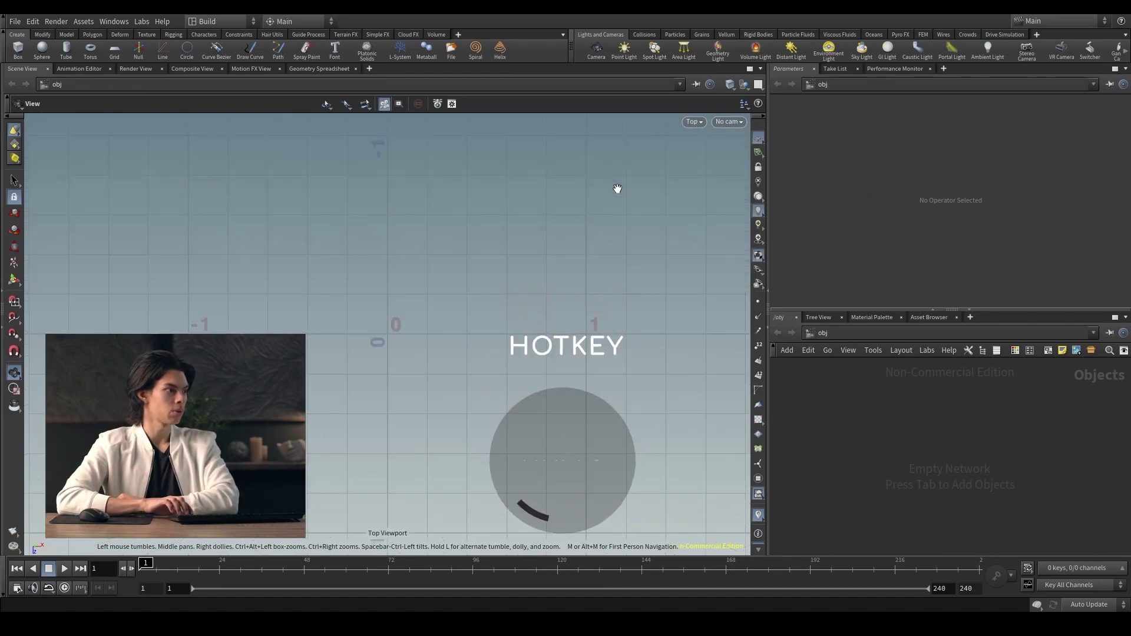
{"action": "key", "text": "KP_3"}
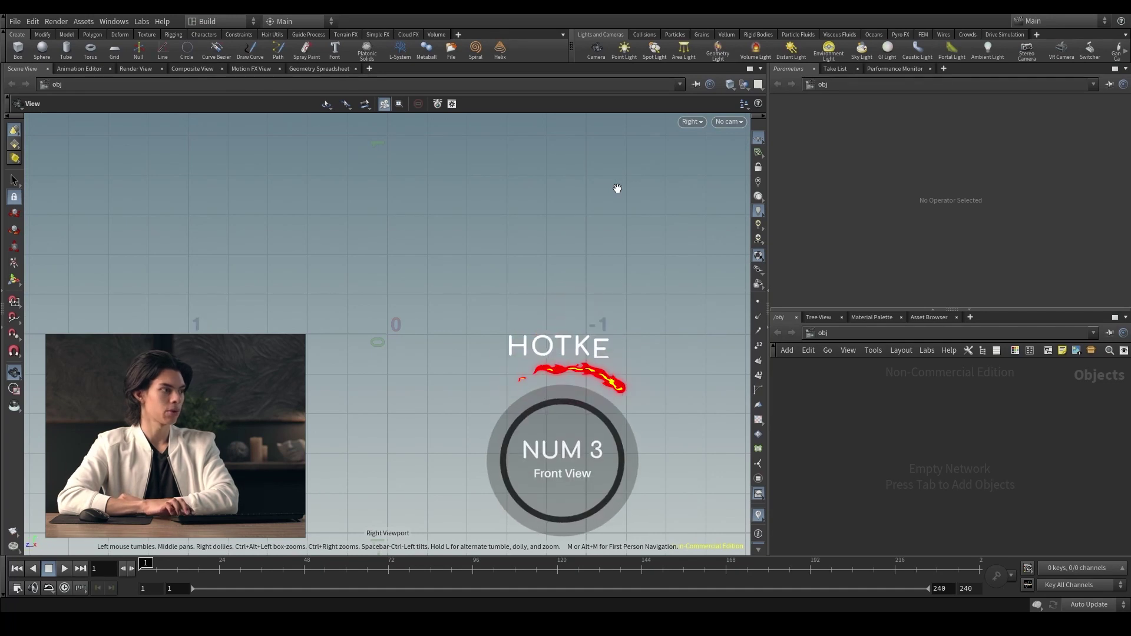
{"action": "key", "text": "KP_4"}
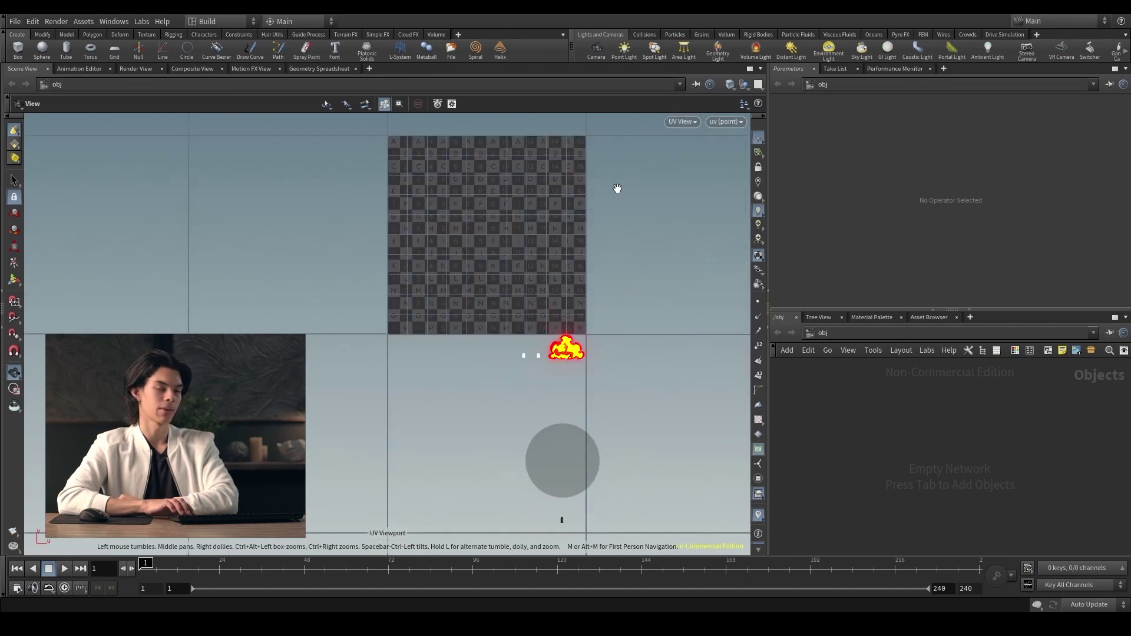
{"action": "key", "text": "KP_5"}
{"action": "key", "text": "KP_1"}
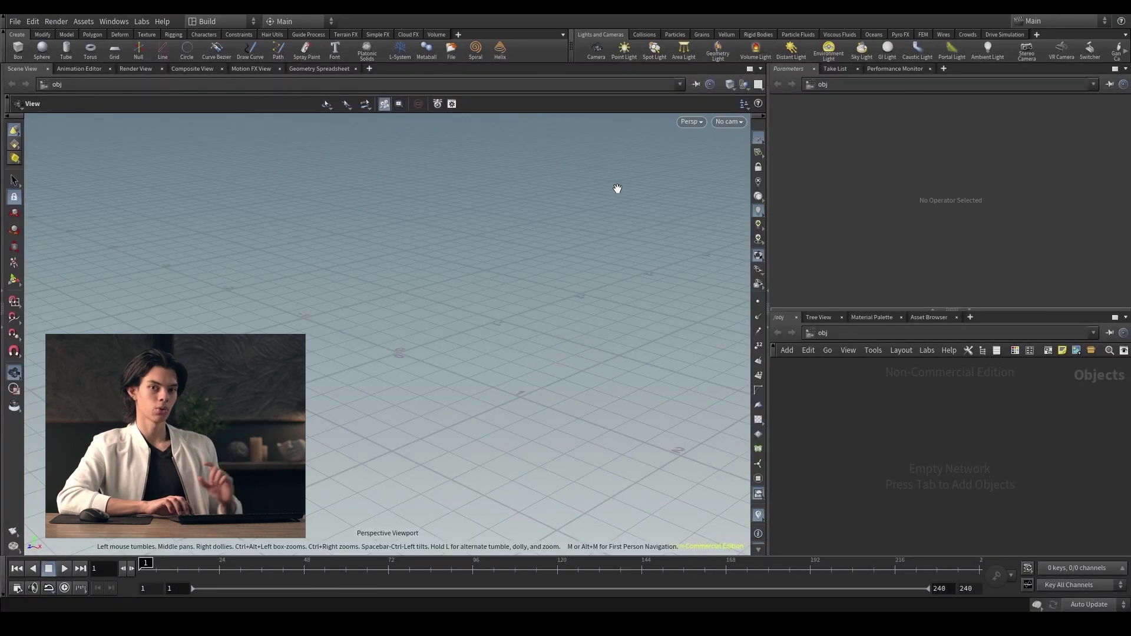
Step: Cycle through the orthographic viewports again, including the Back view, and restore the Perspective viewport
{"action": "key", "text": "KP_2"}
{"action": "key", "text": "space+3"}
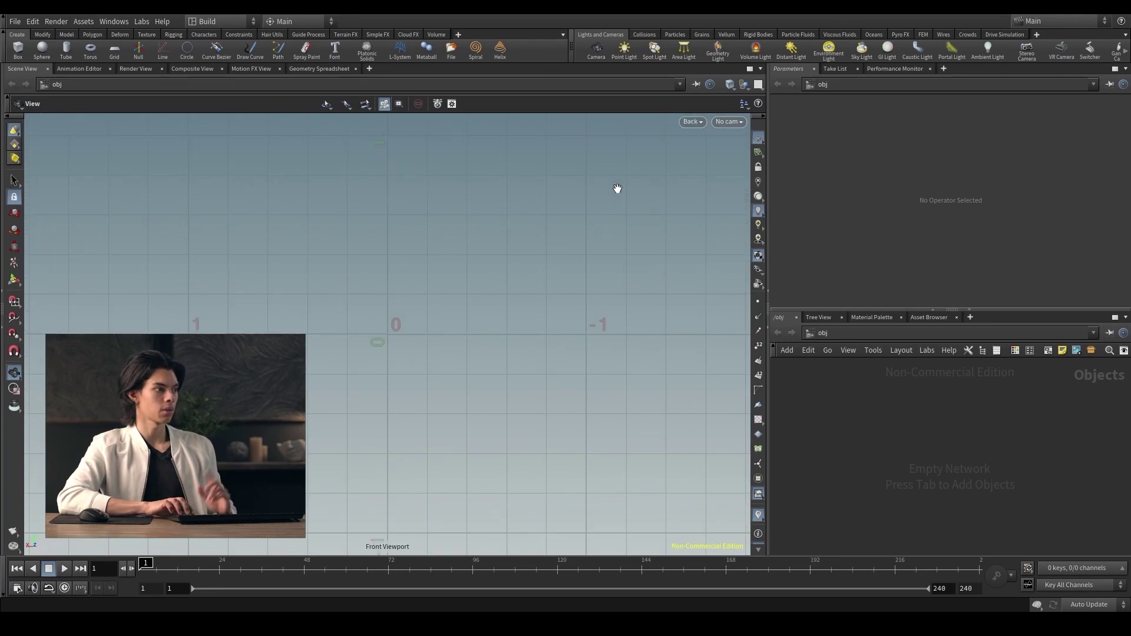
{"action": "key", "text": "space+4"}
{"action": "key", "text": "space+1"}
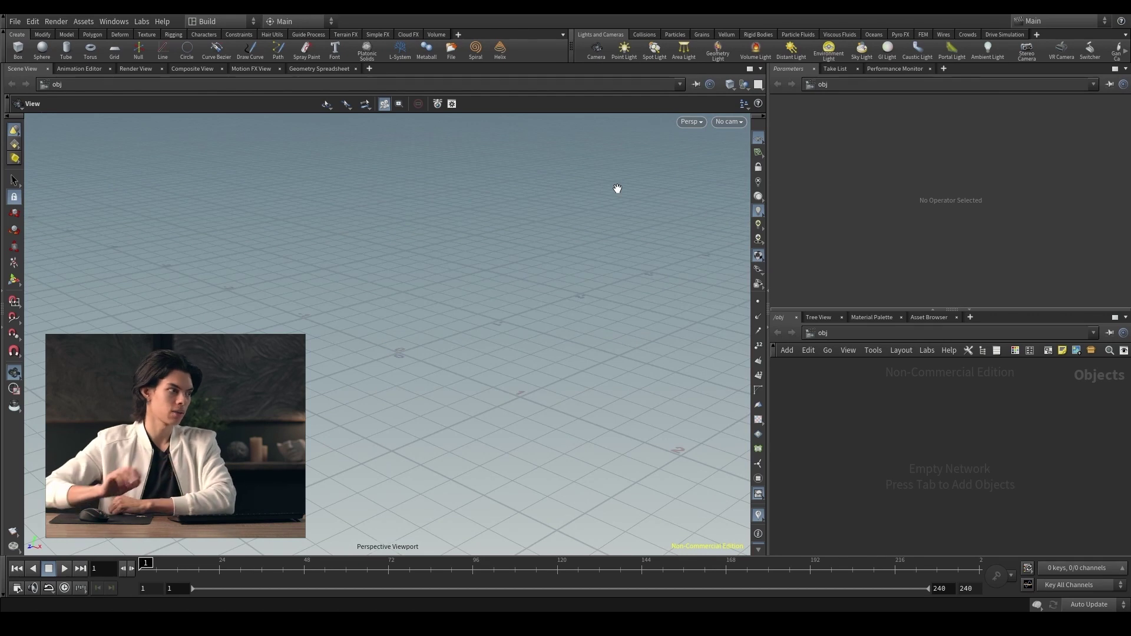
Step: Examine the viewport's camera options, including the Look Through Light choices
{"action": "left_click", "coordinate": [728, 122]}
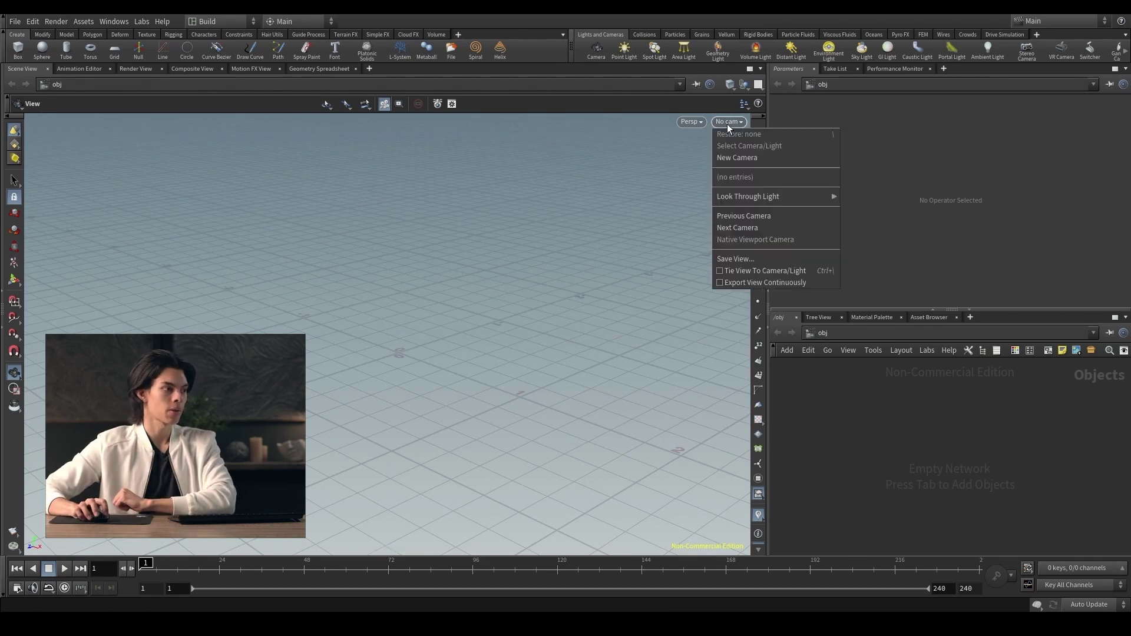
{"action": "left_click", "coordinate": [730, 122]}
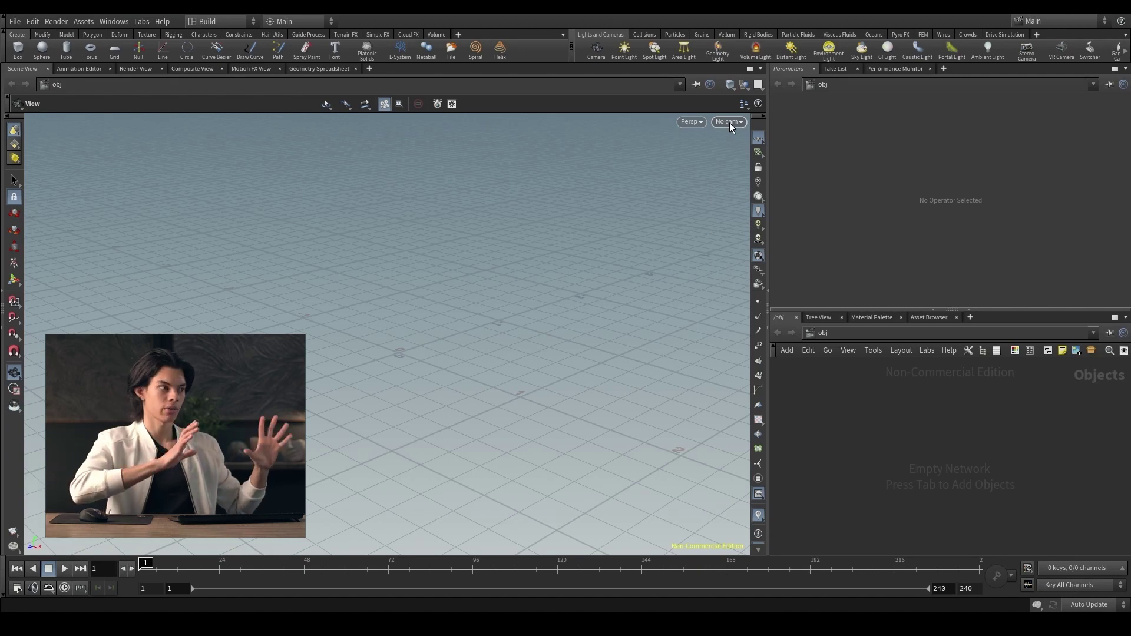
{"action": "left_click", "coordinate": [730, 123]}
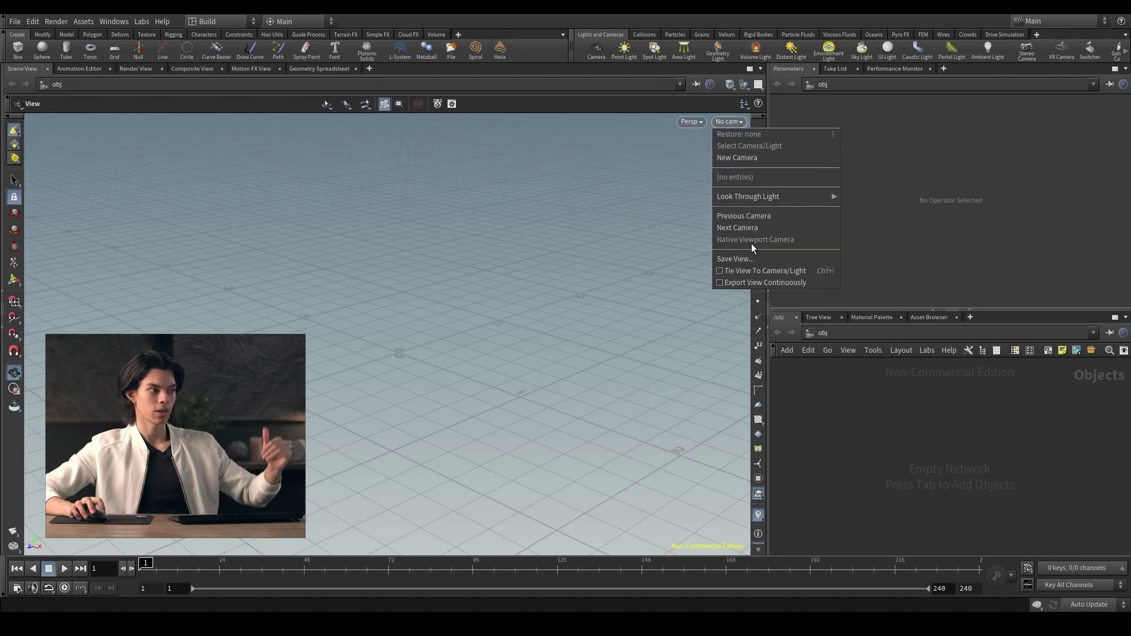
{"action": "mouse_move", "coordinate": [746, 202]}
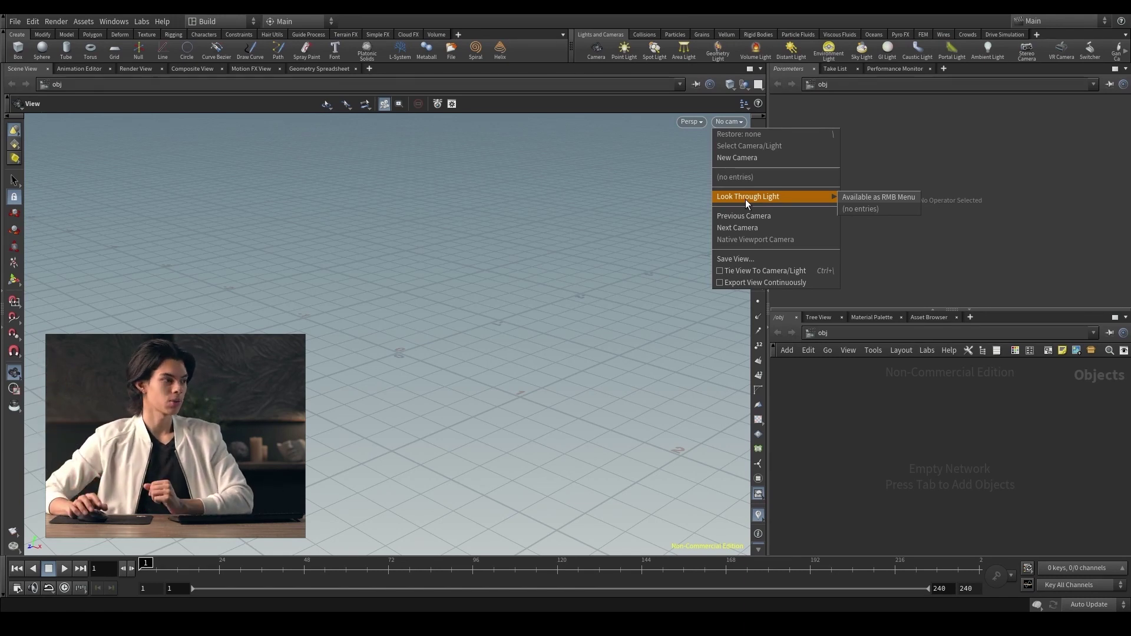
{"action": "left_click", "coordinate": [737, 121]}
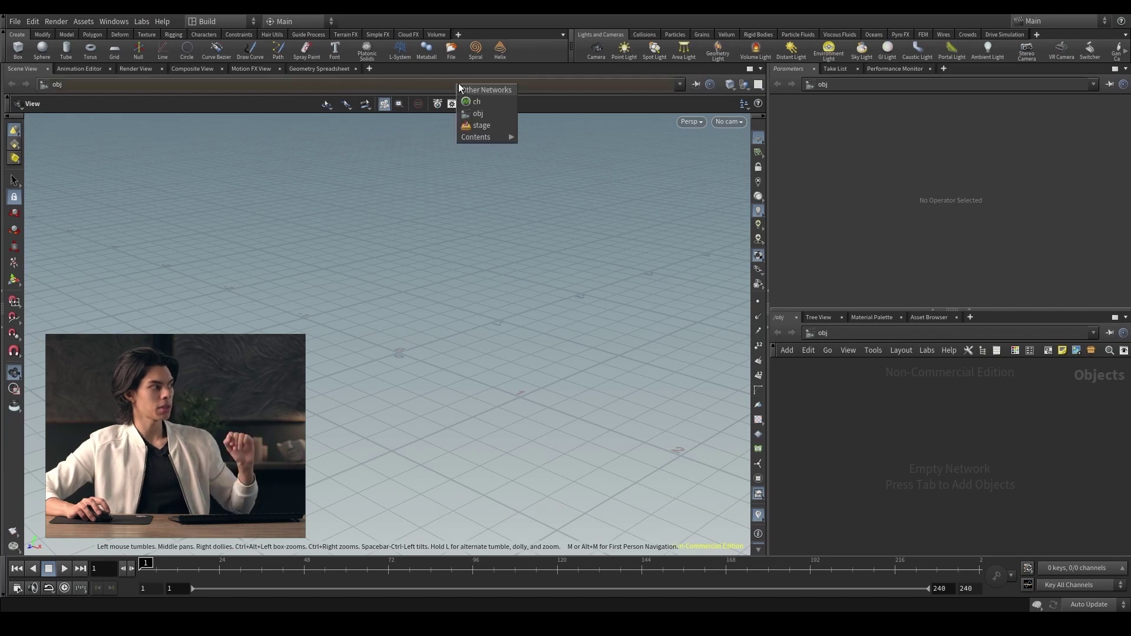
Step: Examine the lists of other networks offered by the path bars of the parameter and network editor panes
{"action": "left_click", "coordinate": [880, 337]}
{"action": "left_click", "coordinate": [880, 337]}
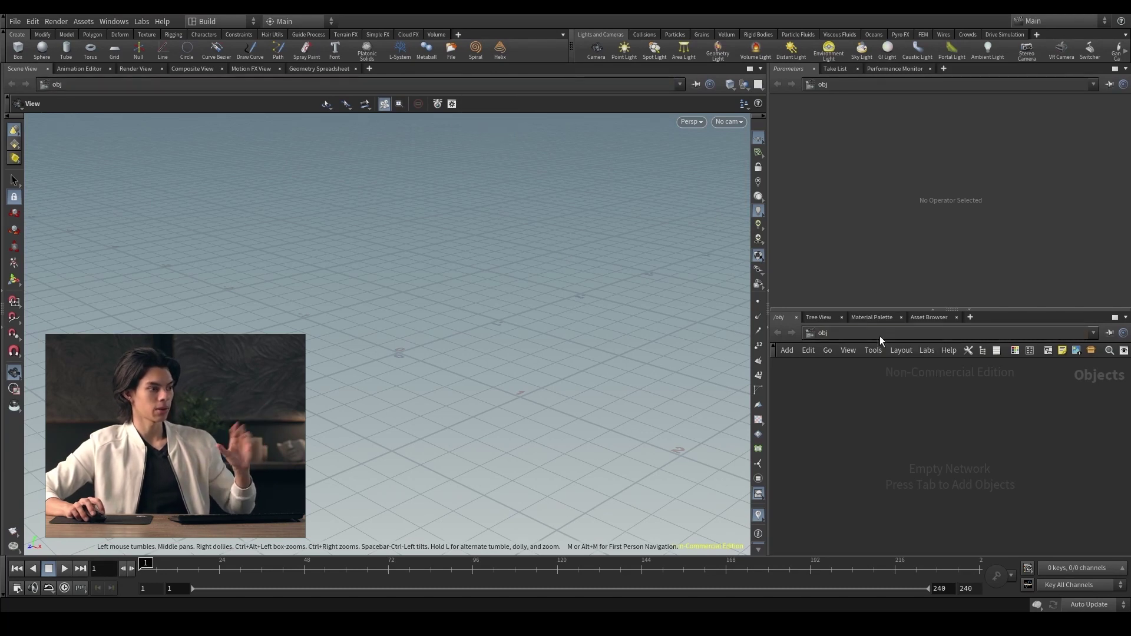
{"action": "left_click", "coordinate": [844, 87]}
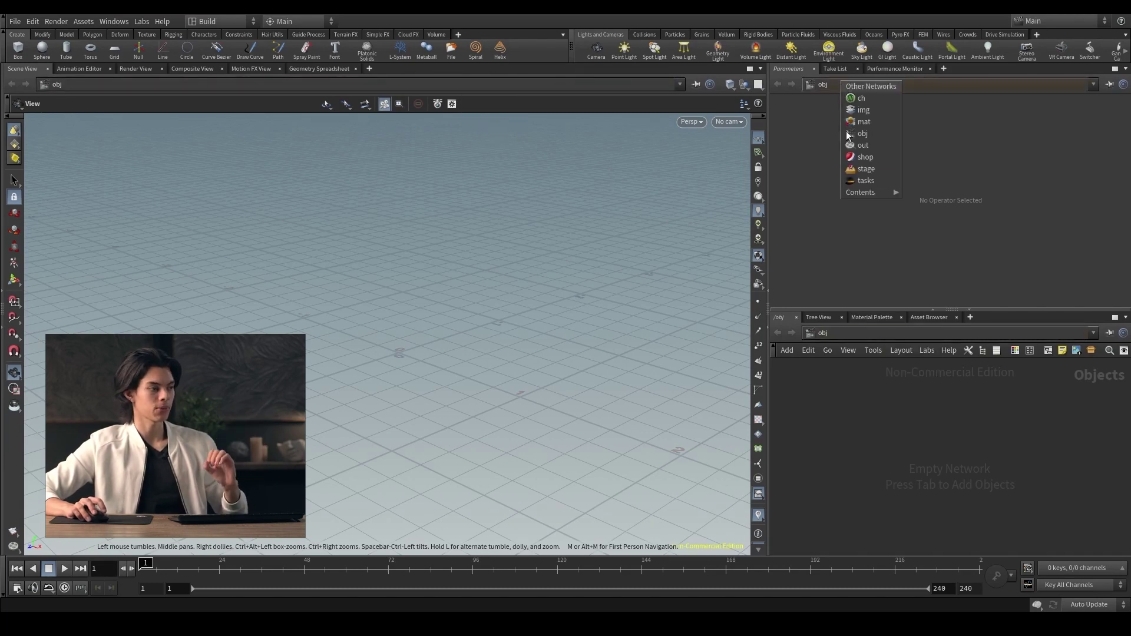
{"action": "left_click", "coordinate": [939, 330]}
{"action": "left_click", "coordinate": [939, 332]}
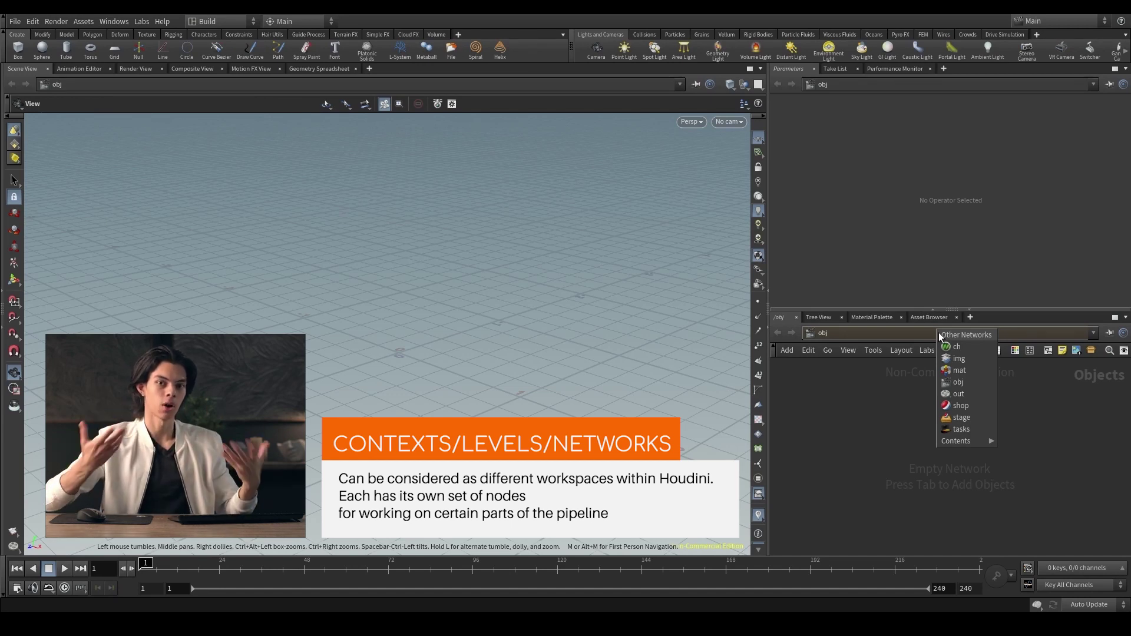
{"action": "left_click", "coordinate": [869, 383]}
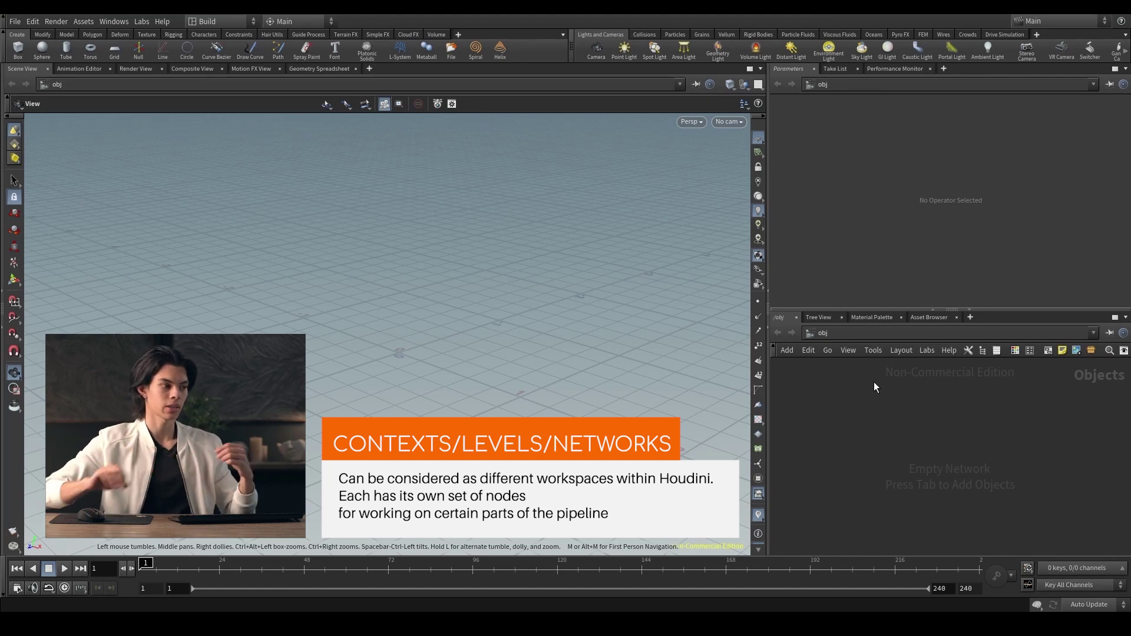
Step: Visit the mat context in the network editor and return to the obj context
{"action": "left_click", "coordinate": [857, 337]}
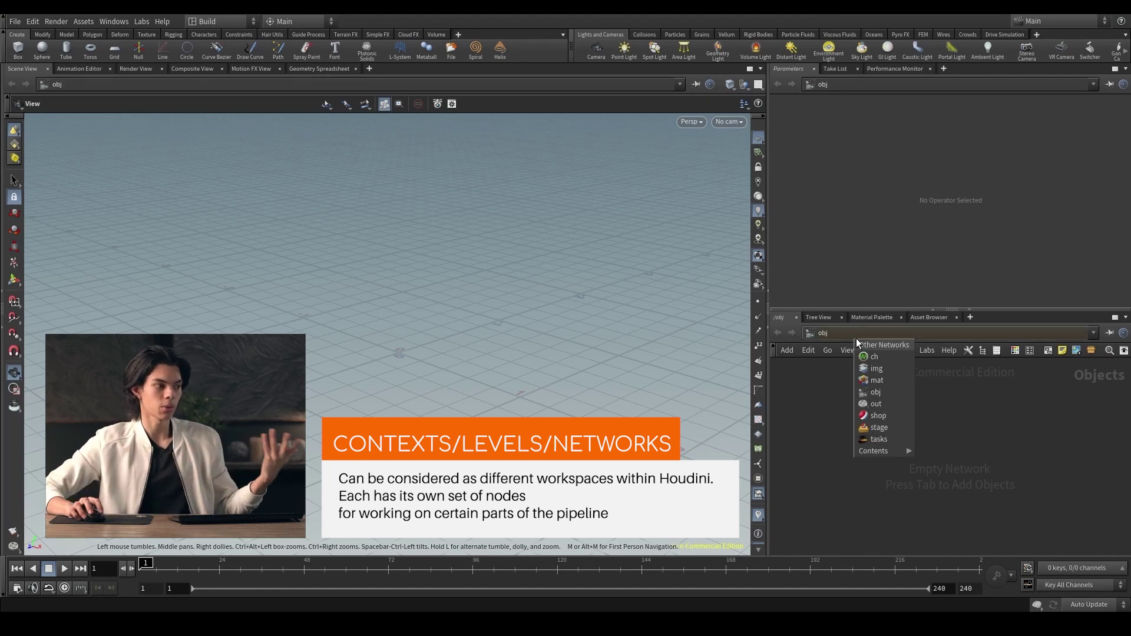
{"action": "left_click", "coordinate": [896, 384]}
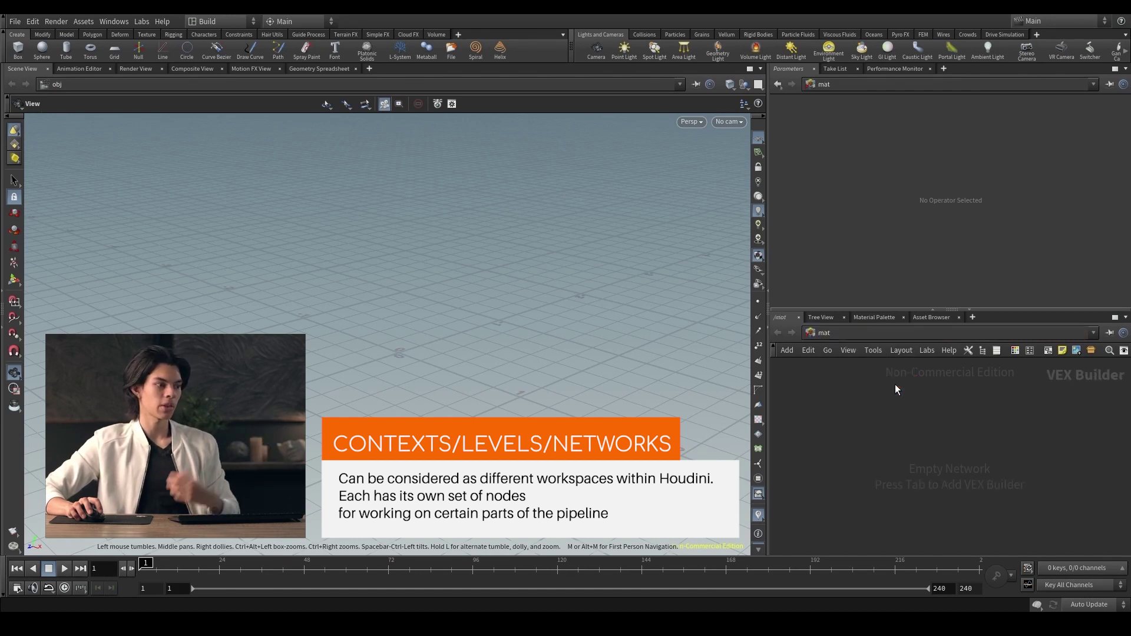
{"action": "left_click", "coordinate": [843, 335]}
{"action": "left_click", "coordinate": [860, 378]}
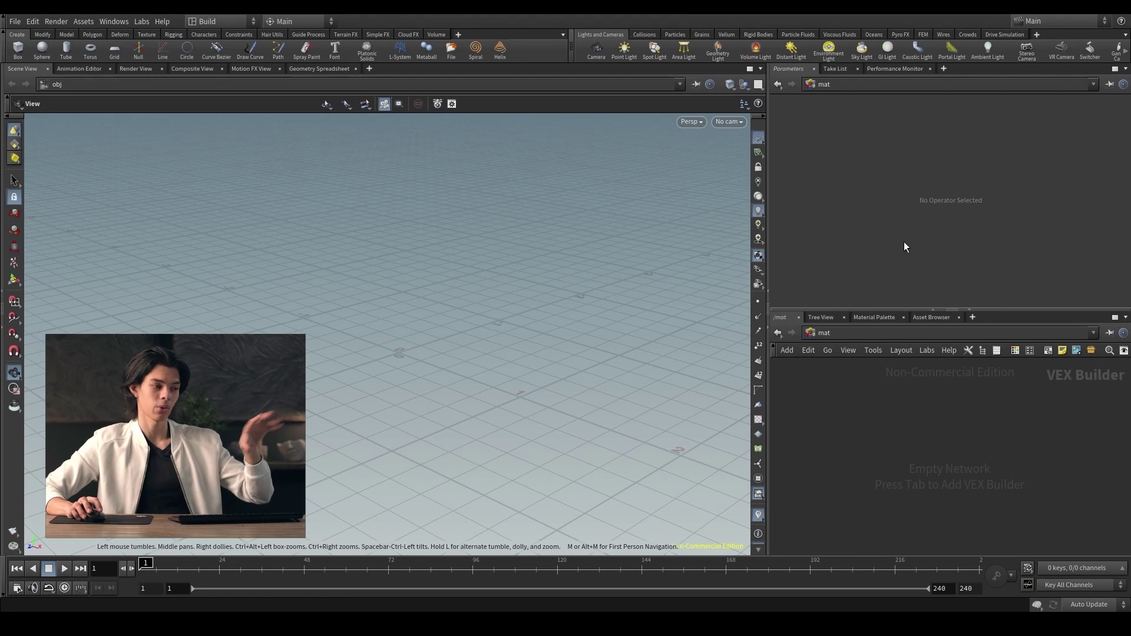
{"action": "left_click", "coordinate": [879, 336]}
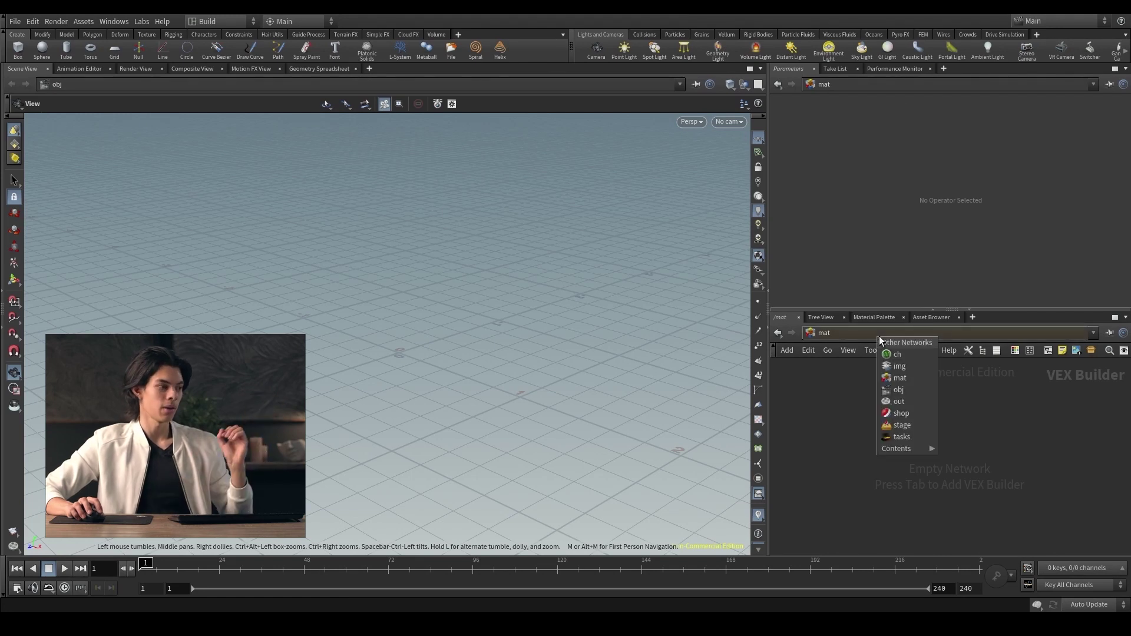
{"action": "left_click", "coordinate": [900, 392]}
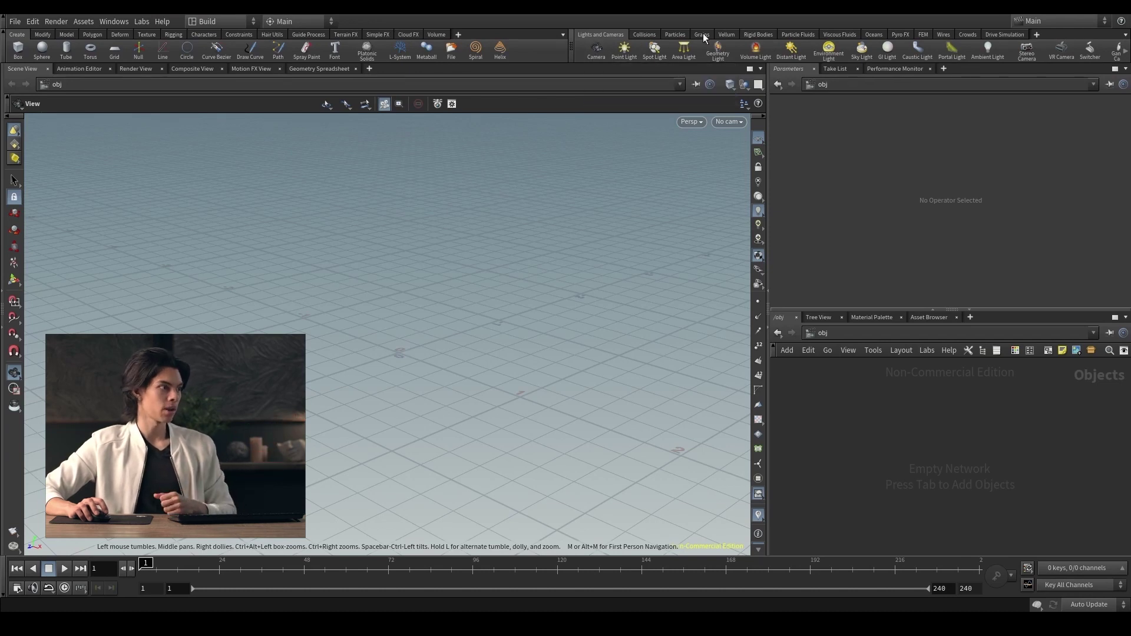
Step: Examine the Particle Fluids shelf tools and return to the Lights and Cameras shelf
{"action": "left_click", "coordinate": [793, 34]}
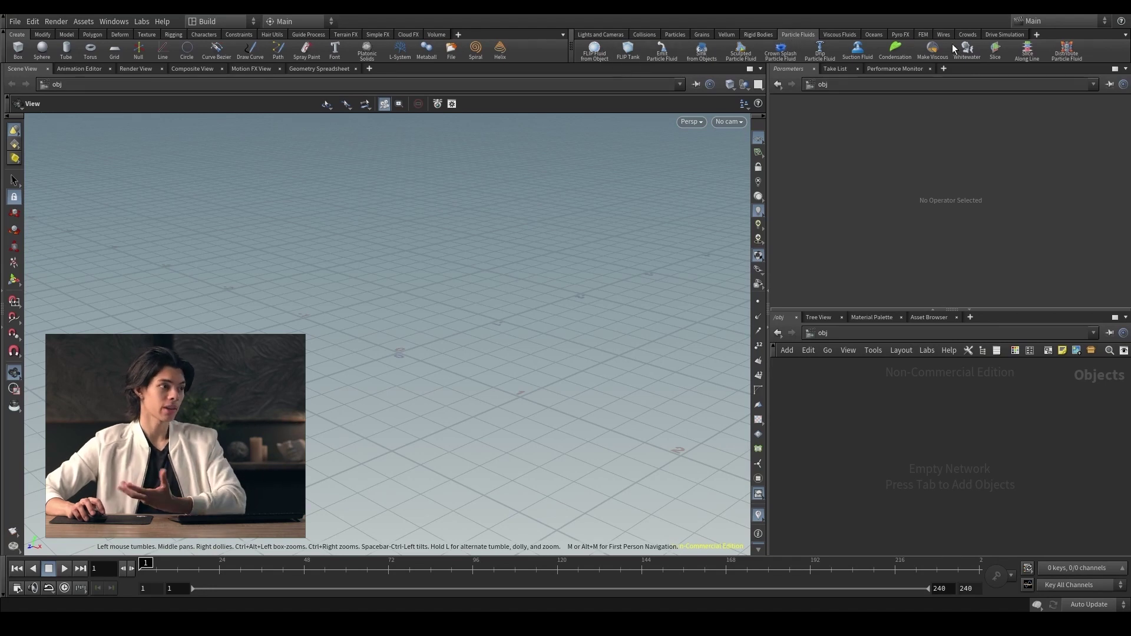
{"action": "left_click", "coordinate": [607, 34]}
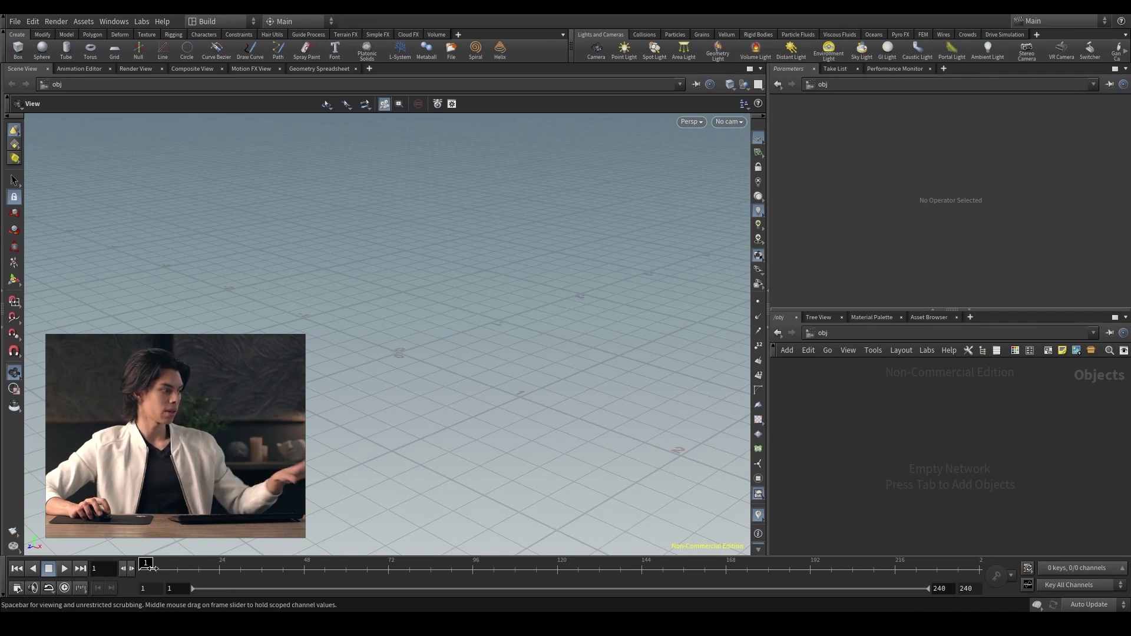
Step: Try the timeline's frame slider and examine the Global Animation Options, closing them without changes
{"action": "mouse_move", "coordinate": [150, 567]}
{"action": "left_mouse_down"}
{"action": "mouse_move", "coordinate": [972, 565]}
{"action": "mouse_move", "coordinate": [146, 565]}
{"action": "left_mouse_up"}
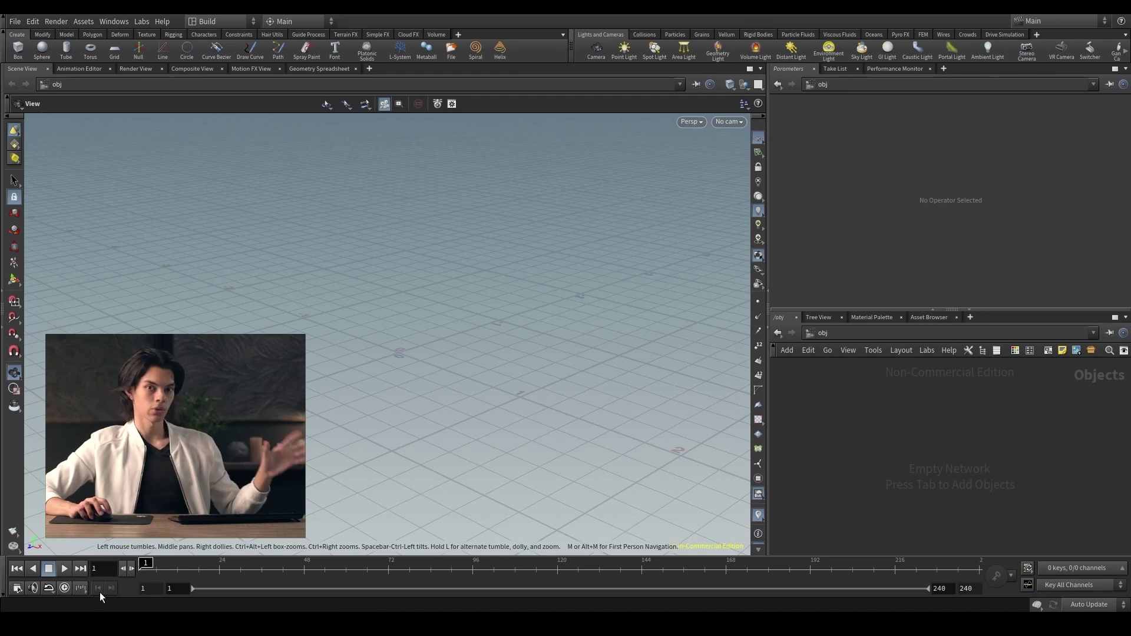
{"action": "left_click", "coordinate": [17, 588]}
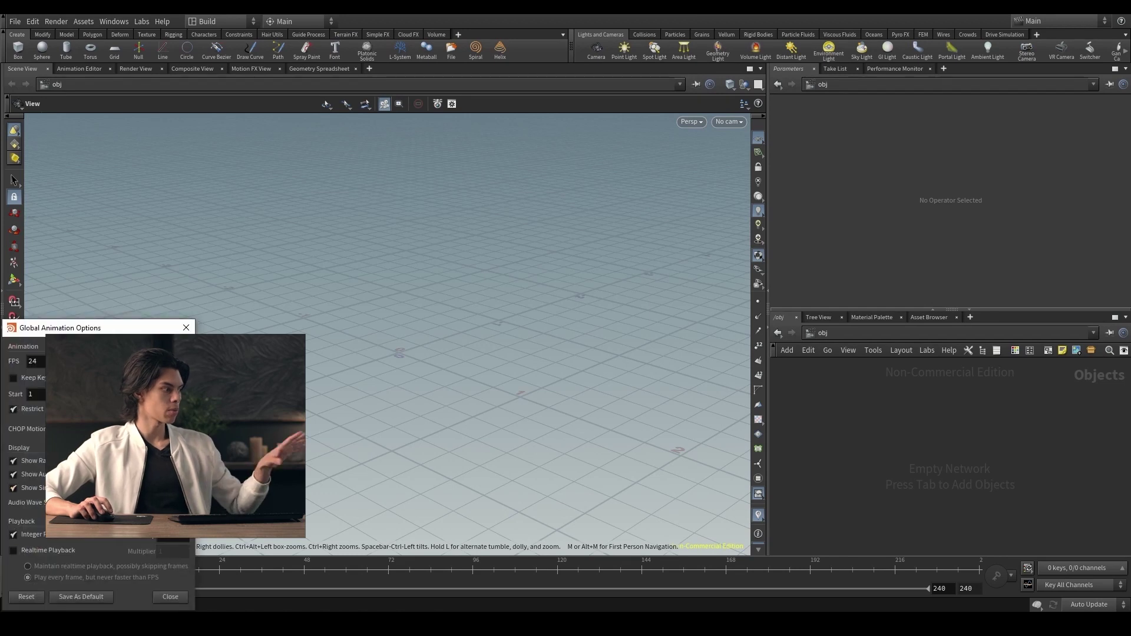
{"action": "left_click", "coordinate": [186, 328]}
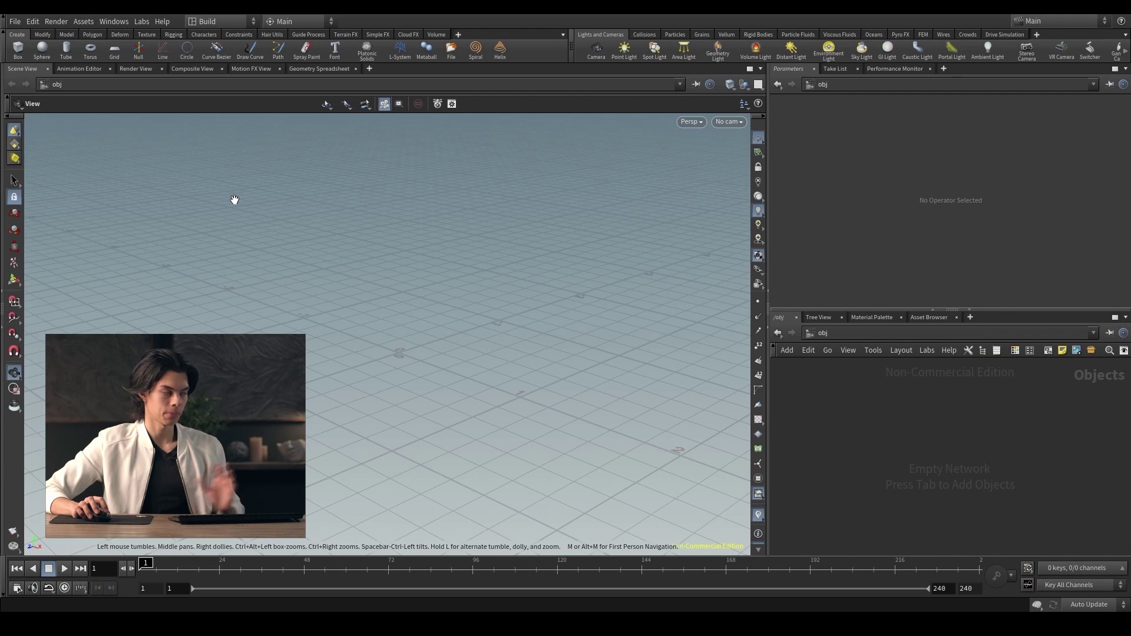
Step: Create a box object at the scene origin
{"action": "left_click", "coordinate": [20, 52]}
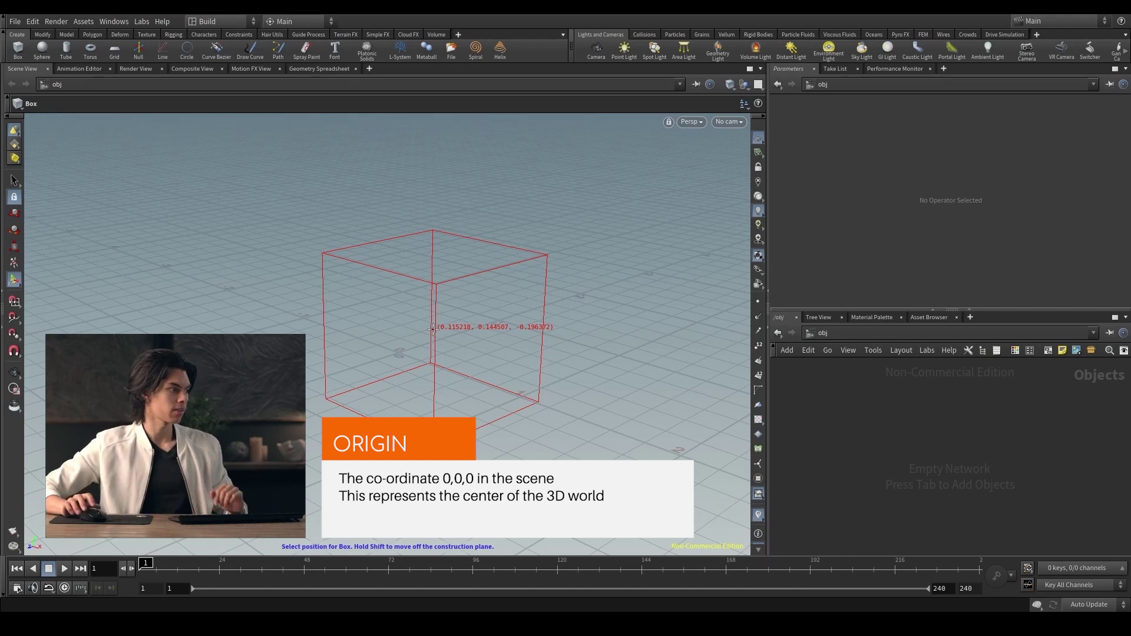
{"action": "left_click", "coordinate": [415, 372]}
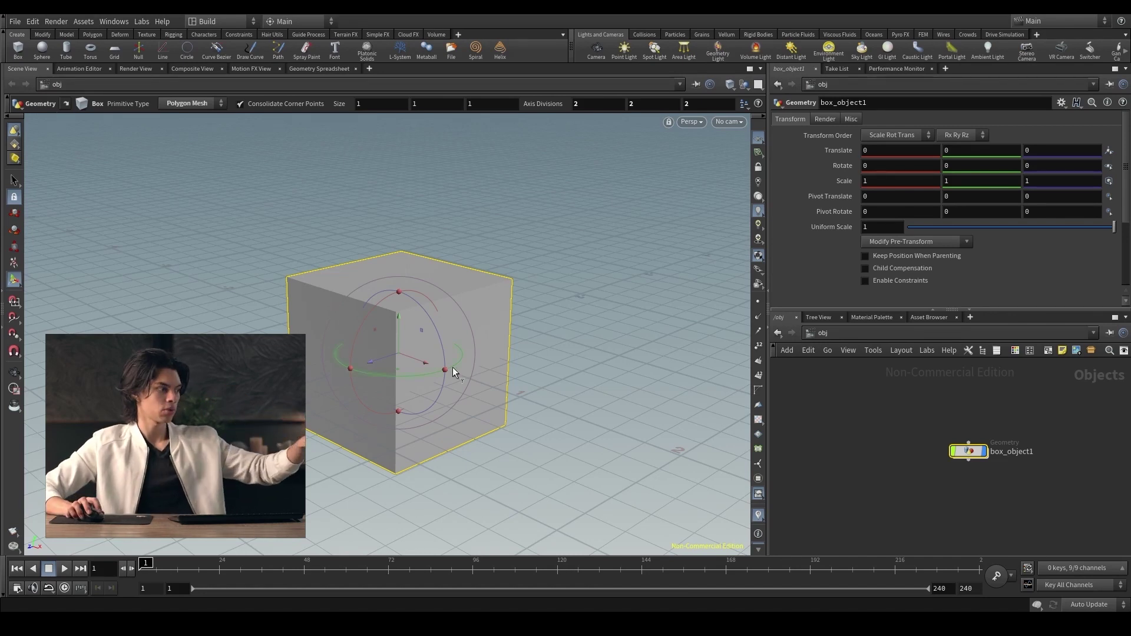
Step: Move the box freehand to about -0.55, 0.43, -1.64 and revert its Translate values to defaults
{"action": "left_click_drag", "start_coordinate": [424, 366], "coordinate": [199, 277]}
{"action": "key", "text": "r"}
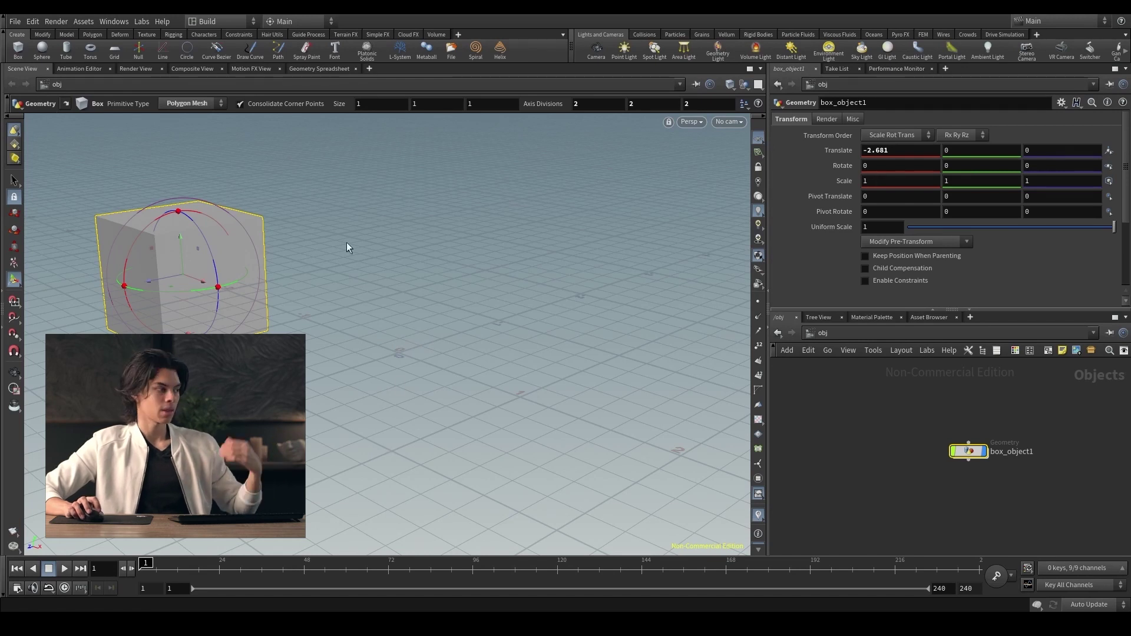
{"action": "left_click_drag", "start_coordinate": [206, 283], "coordinate": [760, 296]}
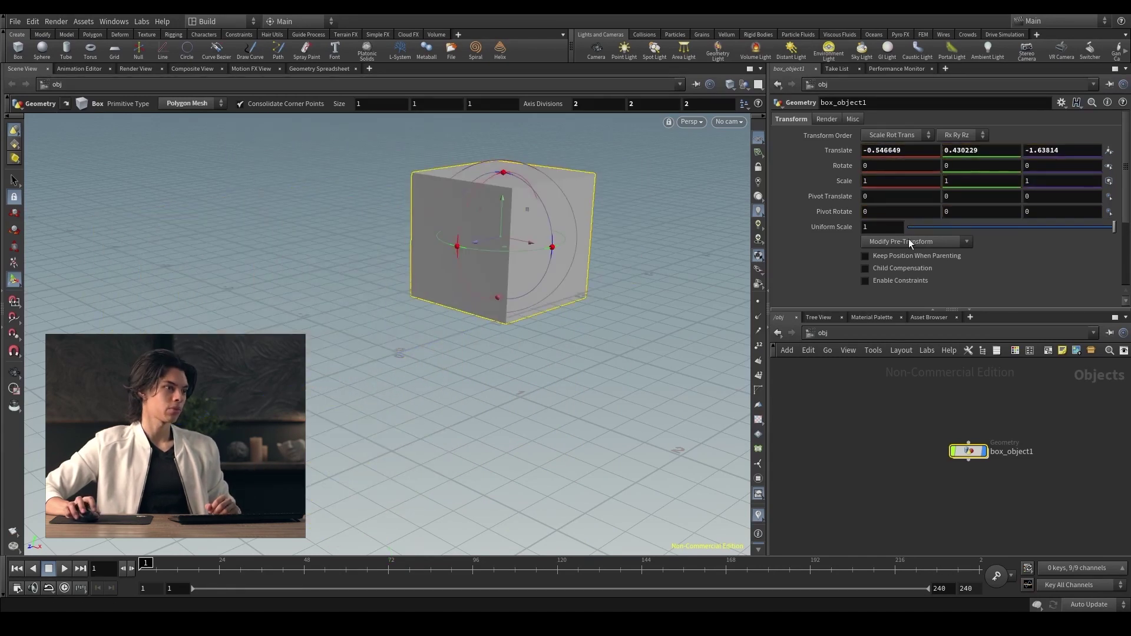
{"action": "right_click", "coordinate": [832, 152]}
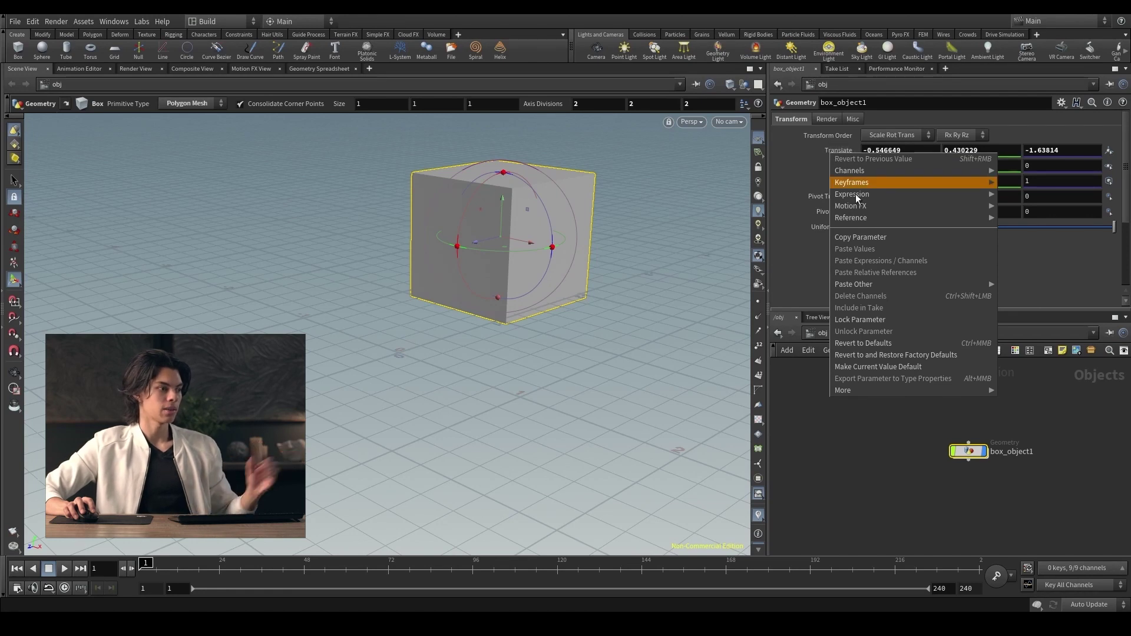
{"action": "left_click", "coordinate": [893, 345]}
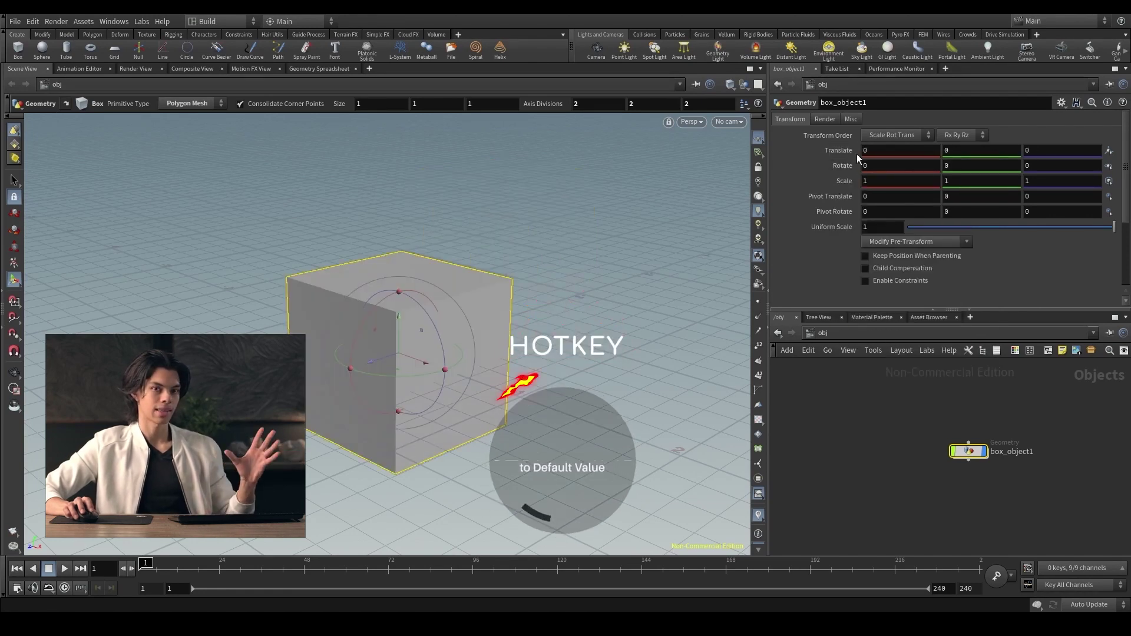
Step: Move the box freehand and rotate it about -86° in X and -73° in Z, and revert Translate and Rotate to defaults
{"action": "left_click_drag", "start_coordinate": [407, 355], "coordinate": [340, 310]}
{"action": "left_click_drag", "start_coordinate": [253, 263], "coordinate": [203, 301]}
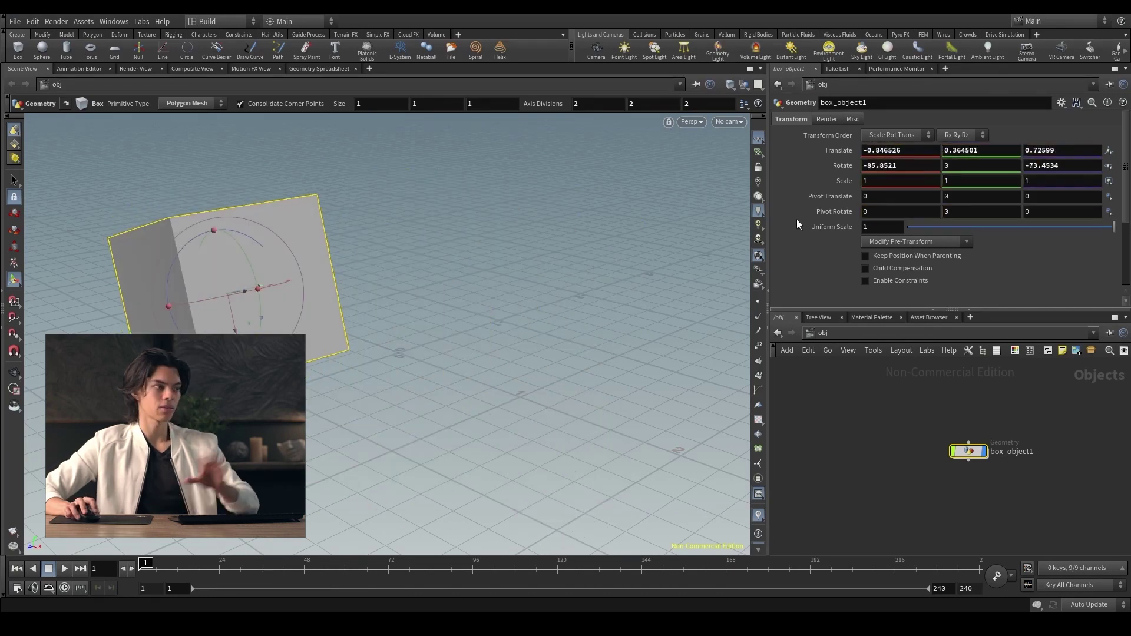
{"action": "right_click", "coordinate": [839, 150]}
{"action": "left_click", "coordinate": [872, 347]}
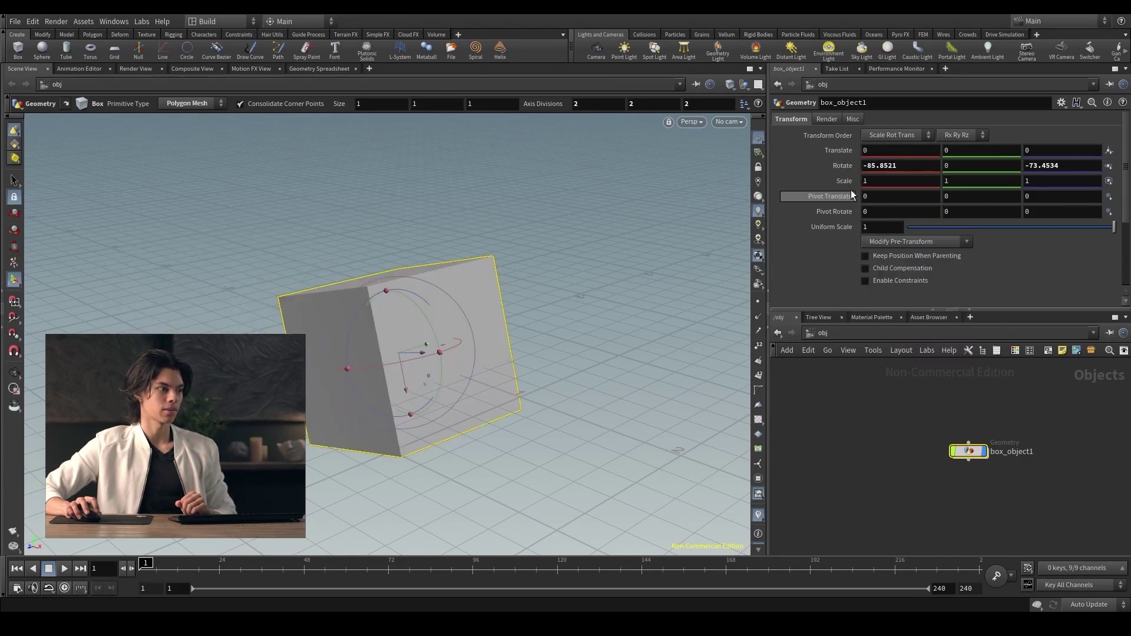
{"action": "right_click", "coordinate": [844, 166]}
{"action": "left_click", "coordinate": [871, 362]}
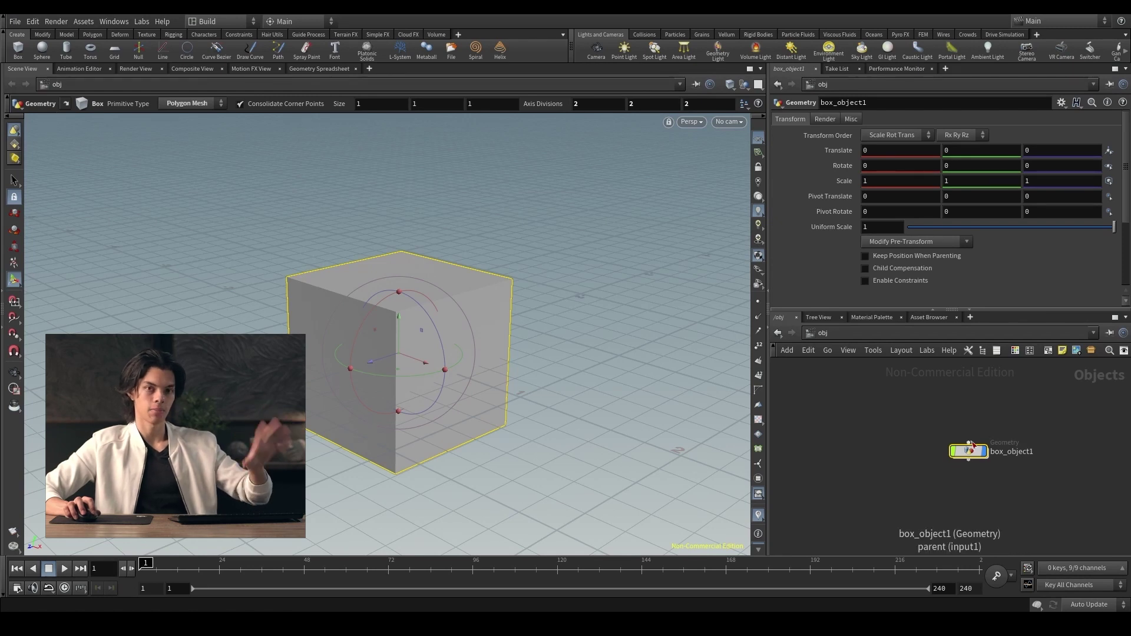
Step: Delete the box object and add a new Box node in the obj network
{"action": "mouse_move", "coordinate": [959, 451]}
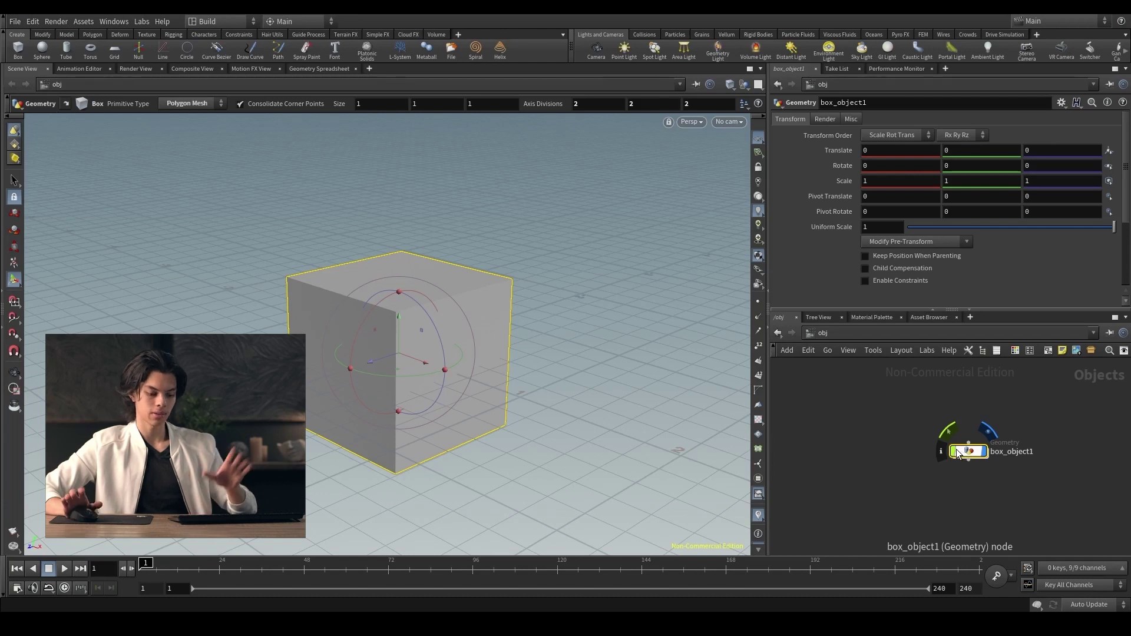
{"action": "key", "text": "Delete"}
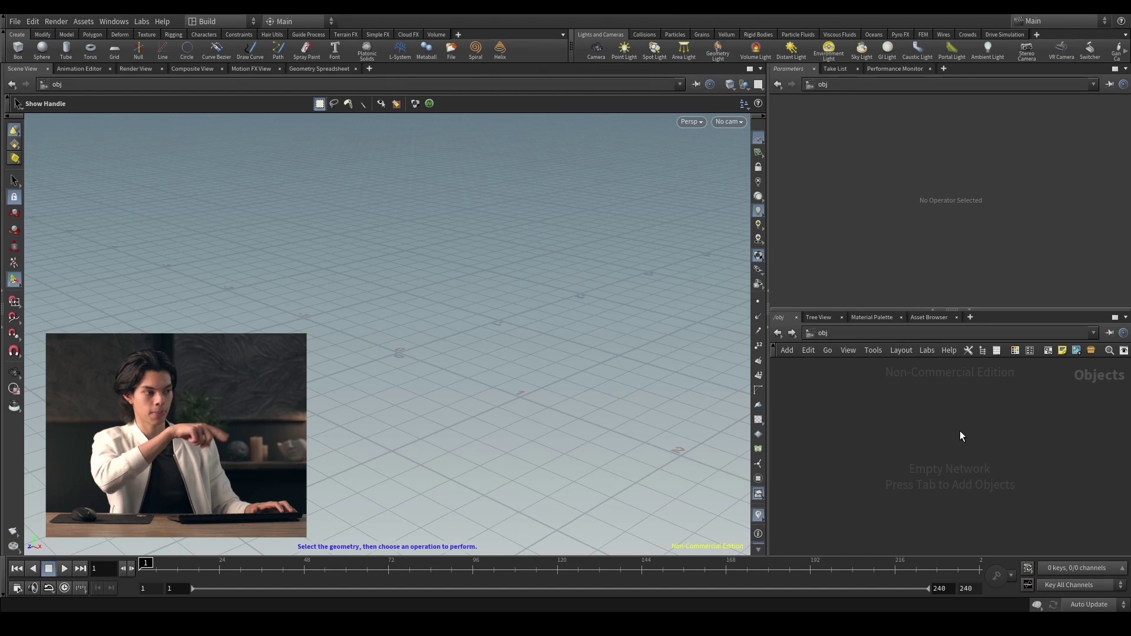
{"action": "key", "text": "Tab"}
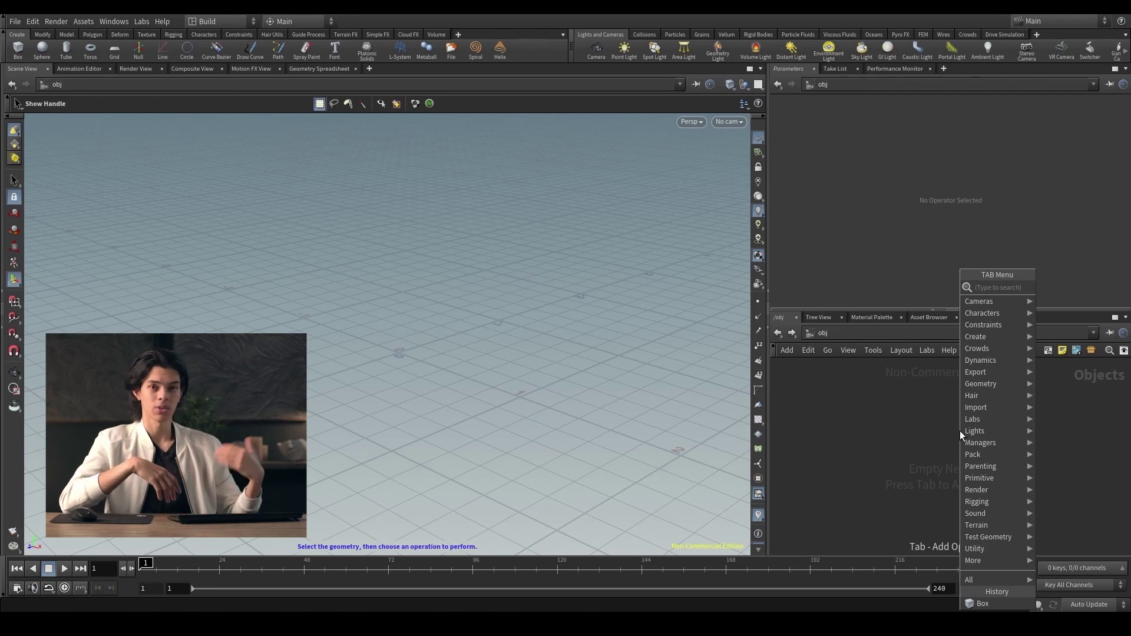
{"action": "type", "text": "box"}
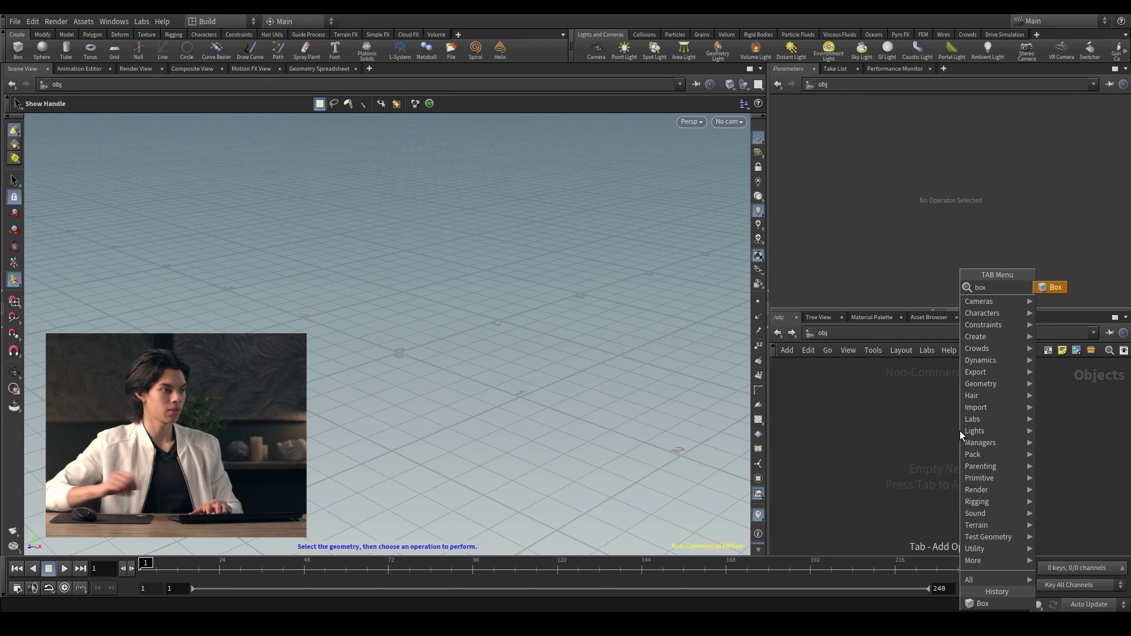
{"action": "key", "text": "Return"}
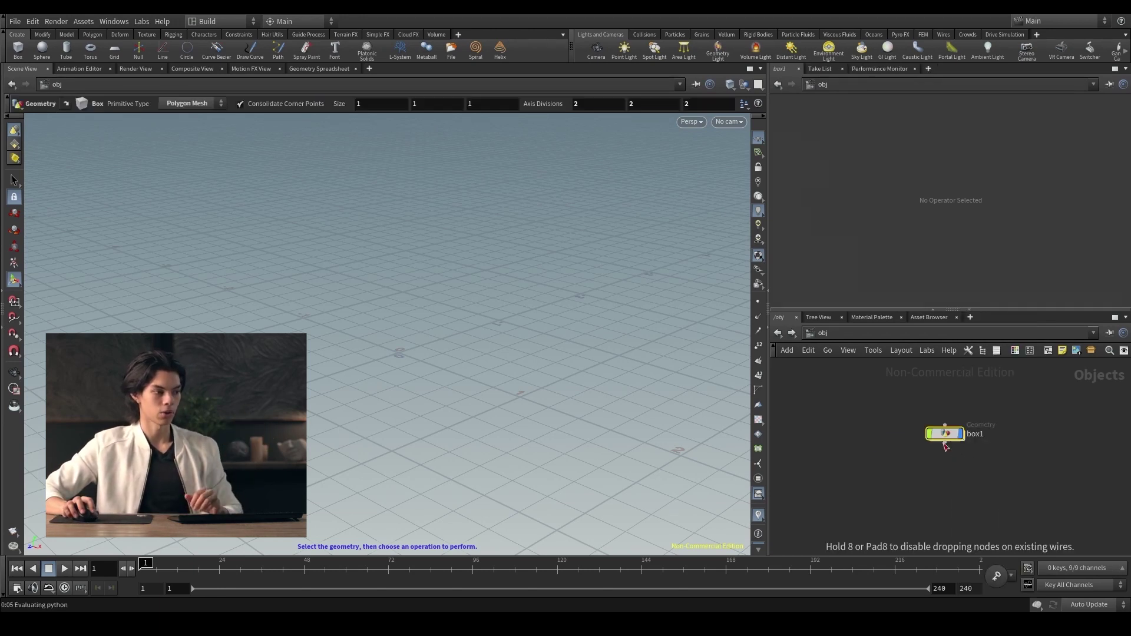
{"action": "left_click", "coordinate": [945, 434]}
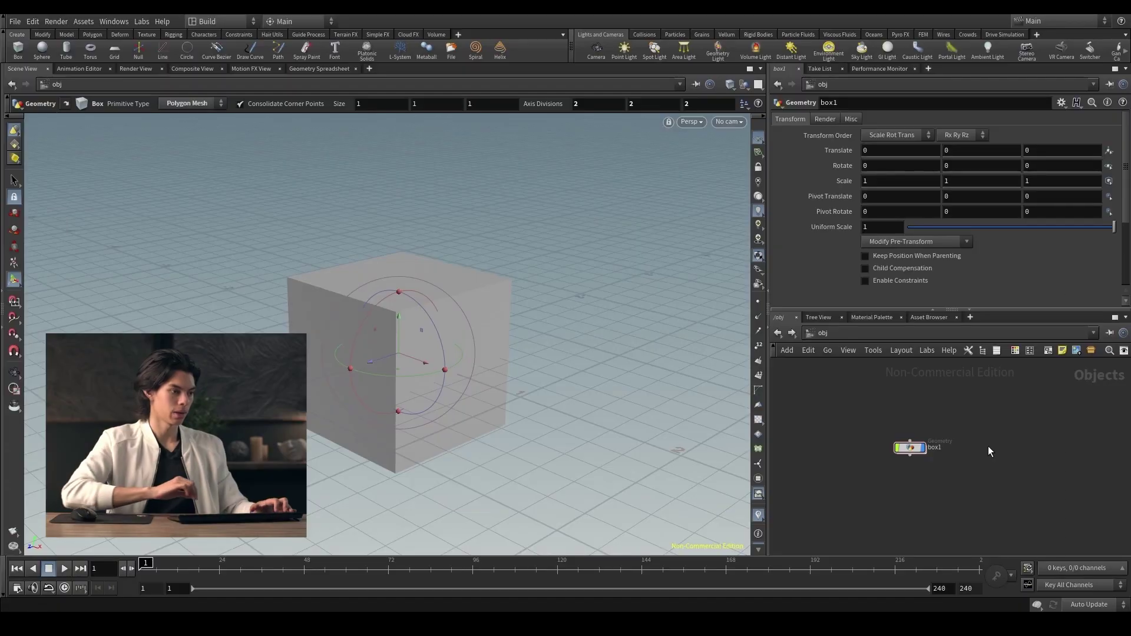
Step: Add a Sphere node beside the box node and move the sphere in the scene to about 0.73, 0, -1.43
{"action": "key", "text": "Tab"}
{"action": "type", "text": "sph"}
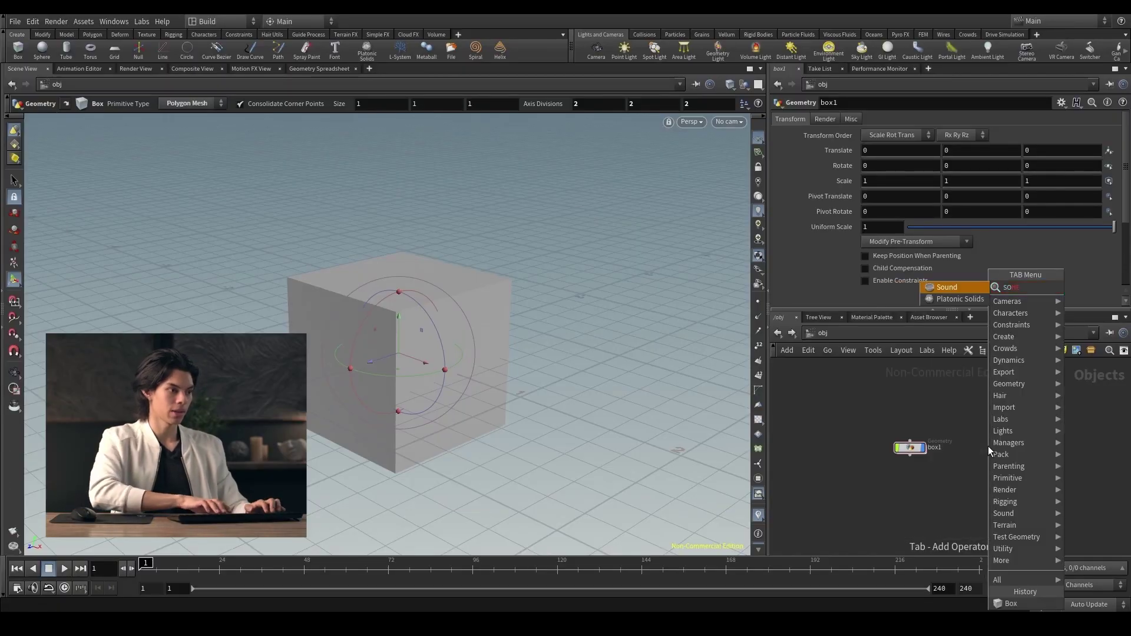
{"action": "key", "text": "Return"}
{"action": "left_click", "coordinate": [988, 447]}
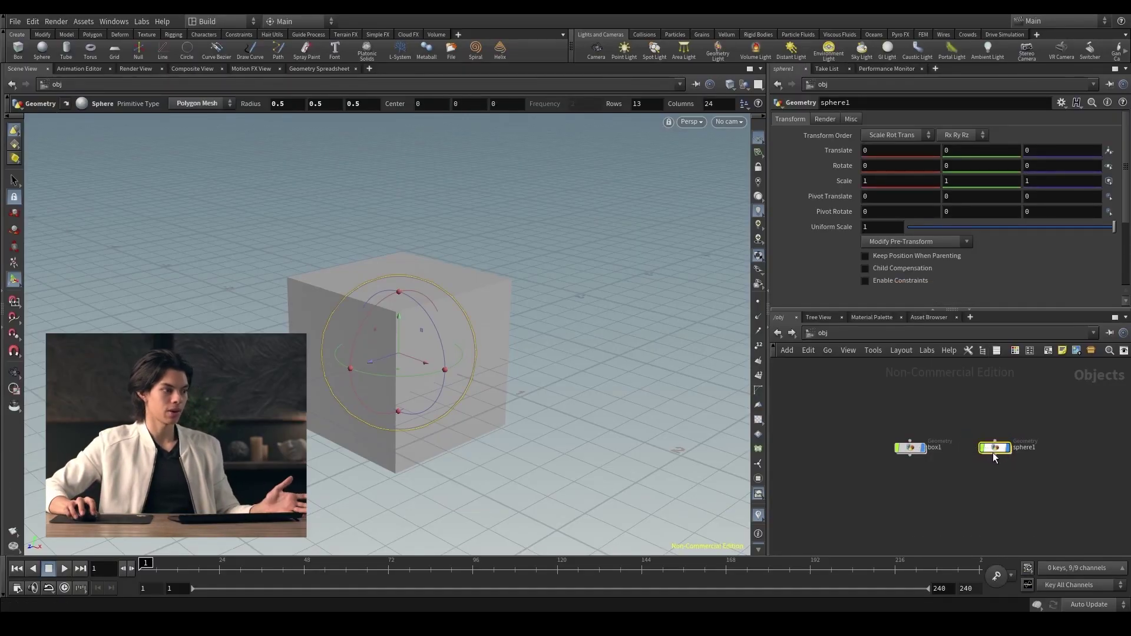
{"action": "left_click_drag", "start_coordinate": [376, 362], "coordinate": [638, 348]}
{"action": "left_click", "coordinate": [1006, 469]}
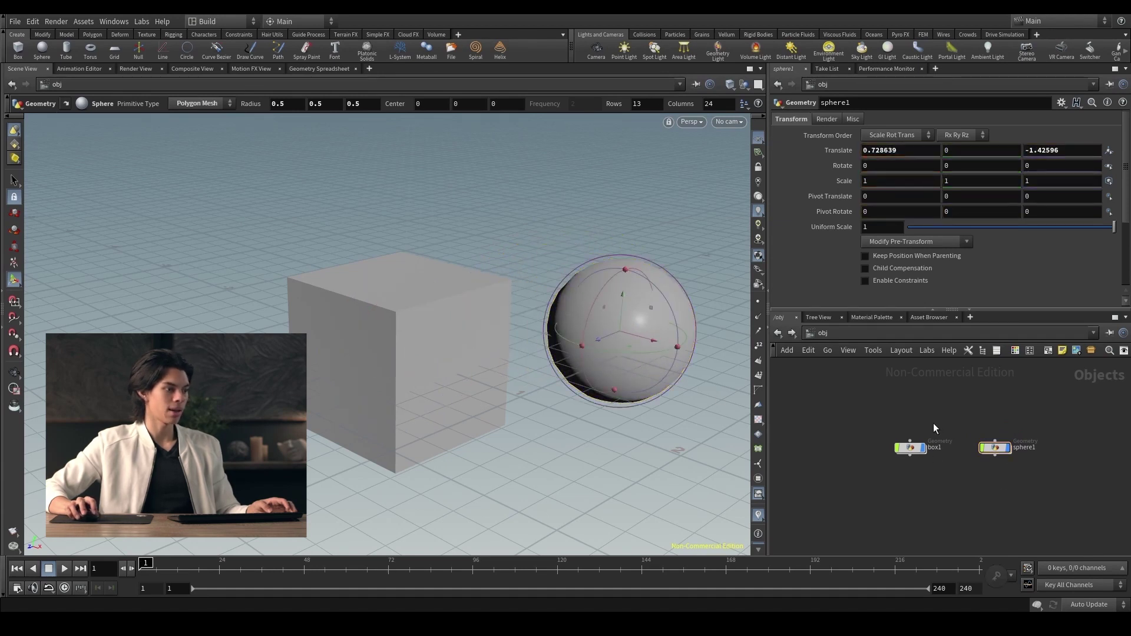
Step: Select the box1 node, shift the sphere1 node slightly in the network editor, and clear the selection
{"action": "left_click_drag", "start_coordinate": [924, 445], "coordinate": [924, 448]}
{"action": "middle_click_drag", "start_coordinate": [940, 474], "coordinate": [920, 475]}
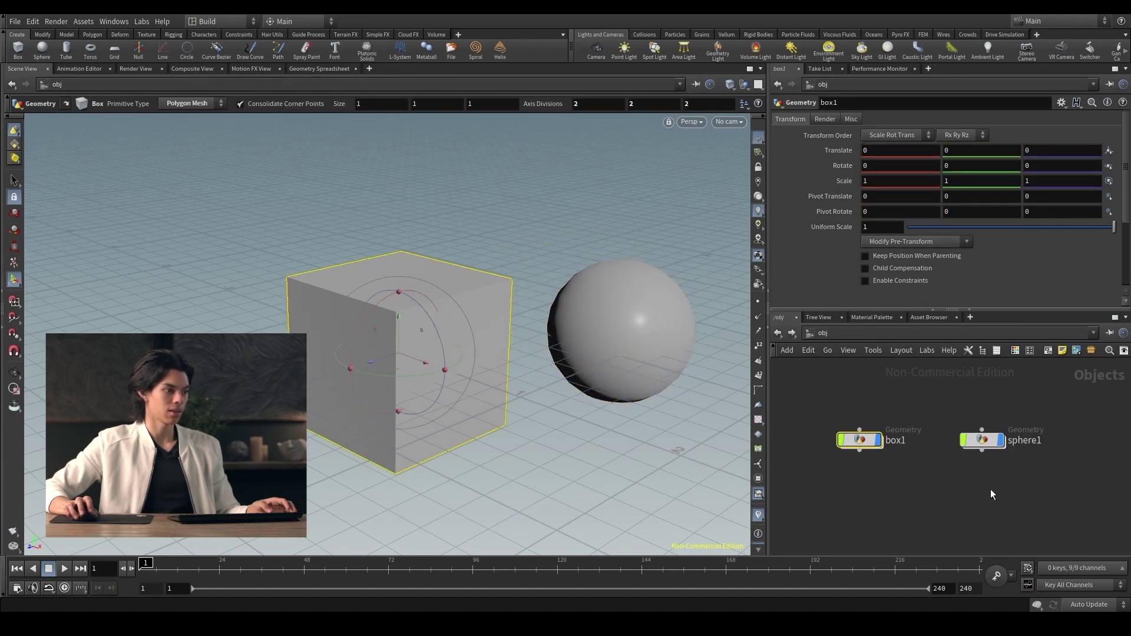
{"action": "left_click_drag", "start_coordinate": [1013, 443], "coordinate": [985, 442]}
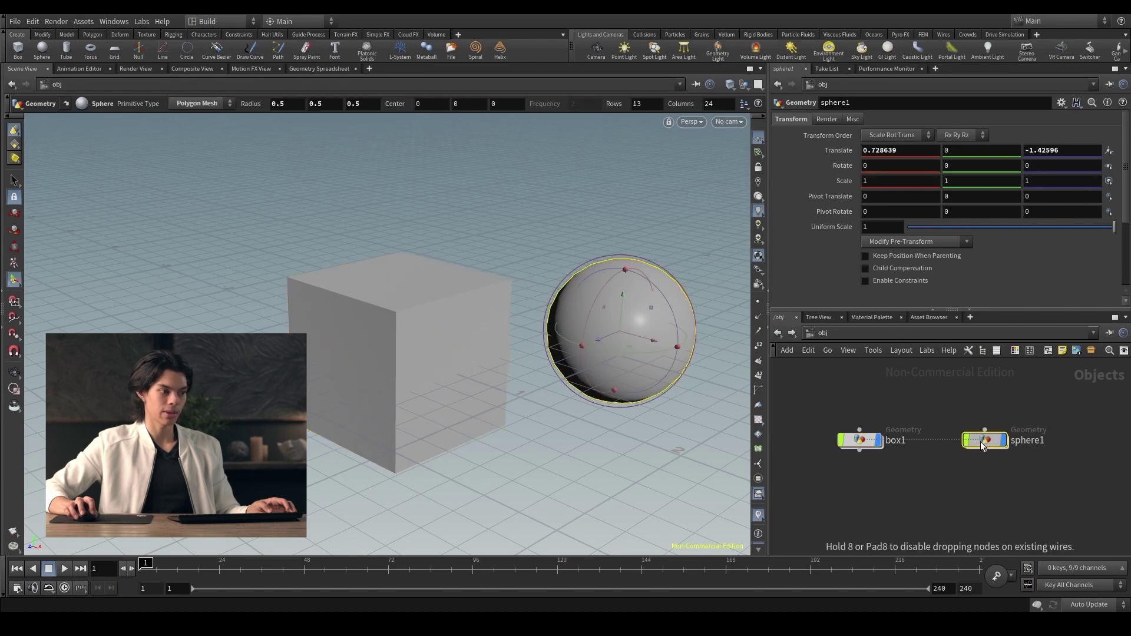
{"action": "left_click", "coordinate": [984, 475]}
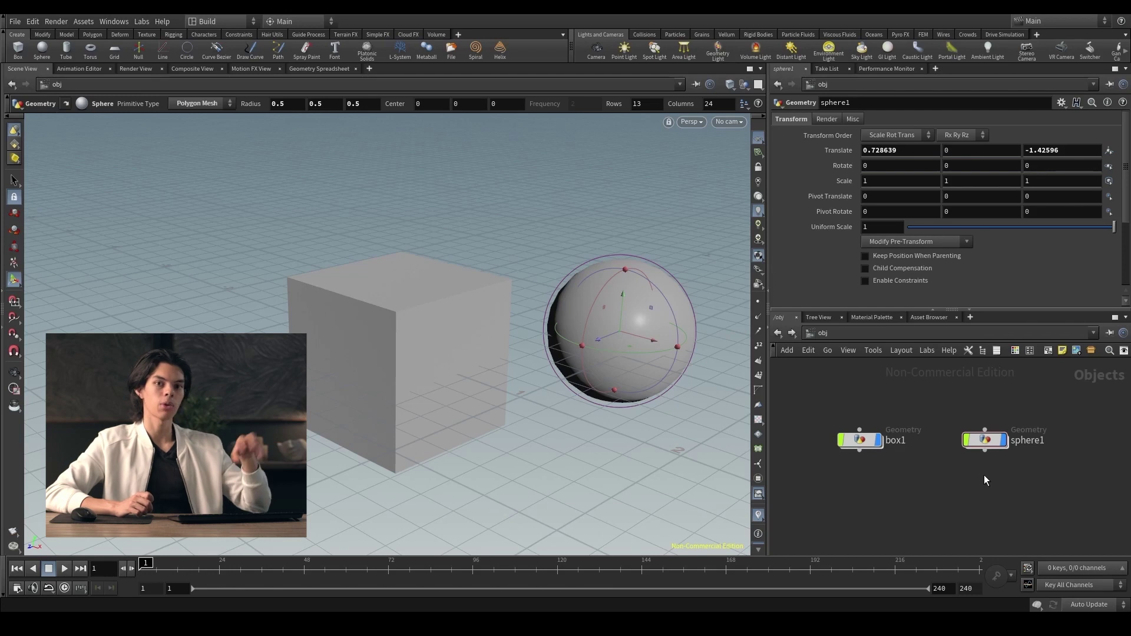
Step: Go inside the box1 object to view its geometry network and return to the obj level
{"action": "left_click", "coordinate": [862, 442]}
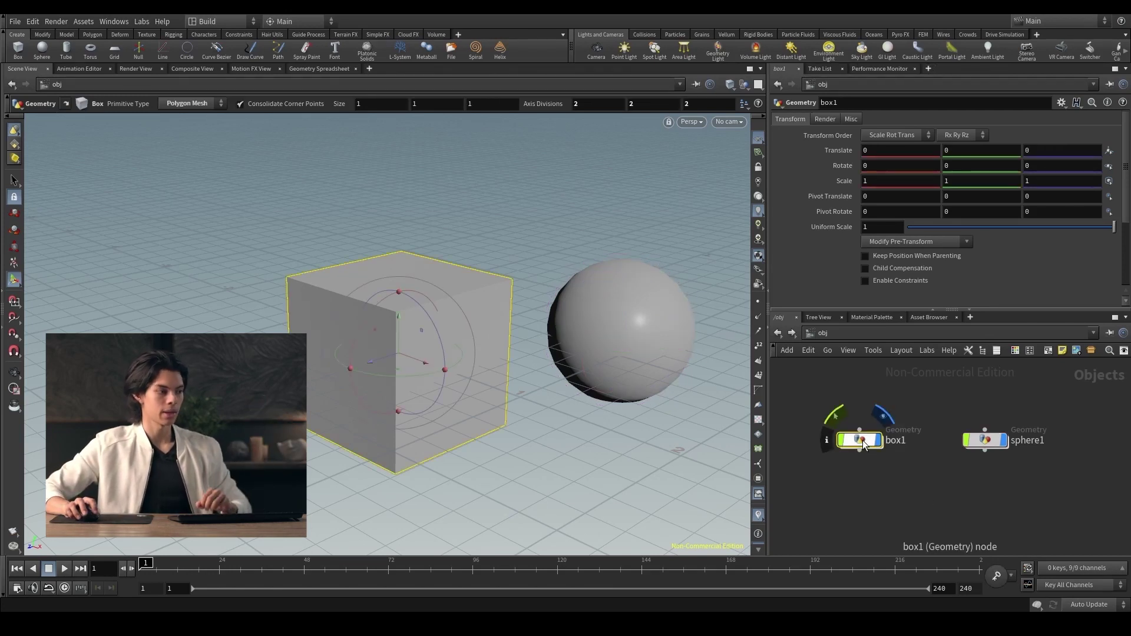
{"action": "double_click", "coordinate": [862, 440]}
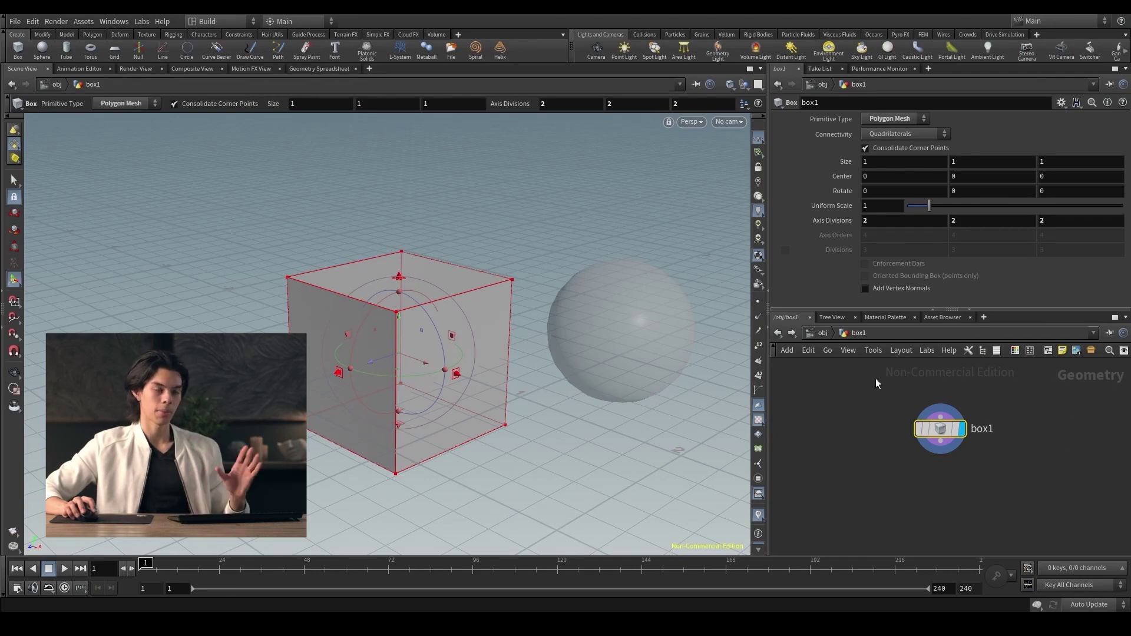
{"action": "left_click", "coordinate": [820, 335]}
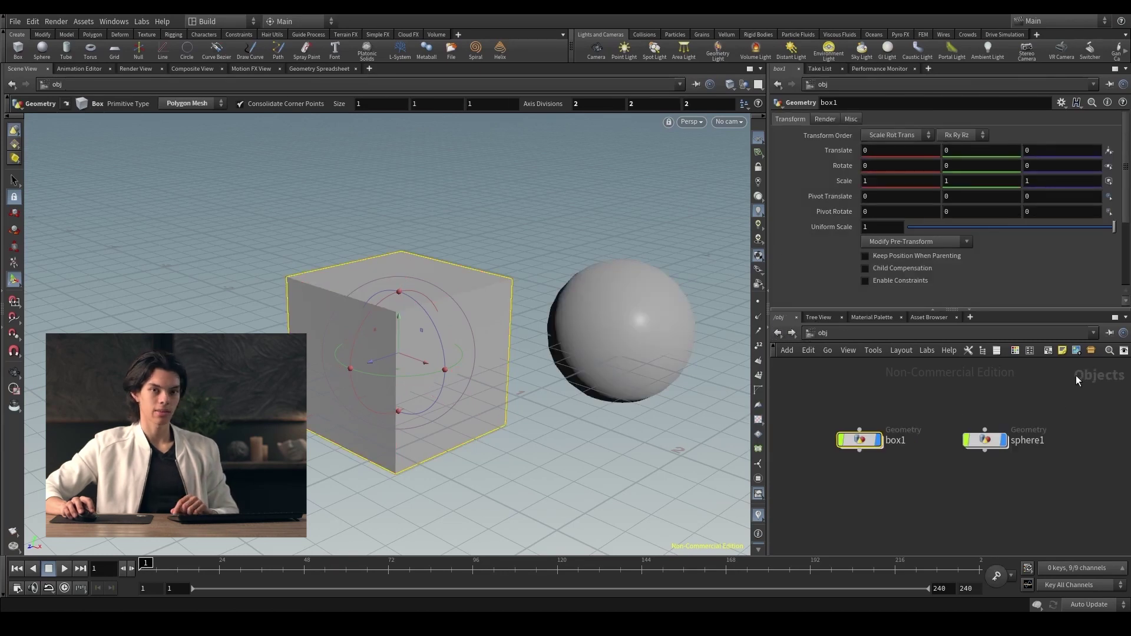
Step: Practise jumping repeatedly between the obj level and the inside of box1, finishing at the obj level
{"action": "double_click", "coordinate": [860, 439]}
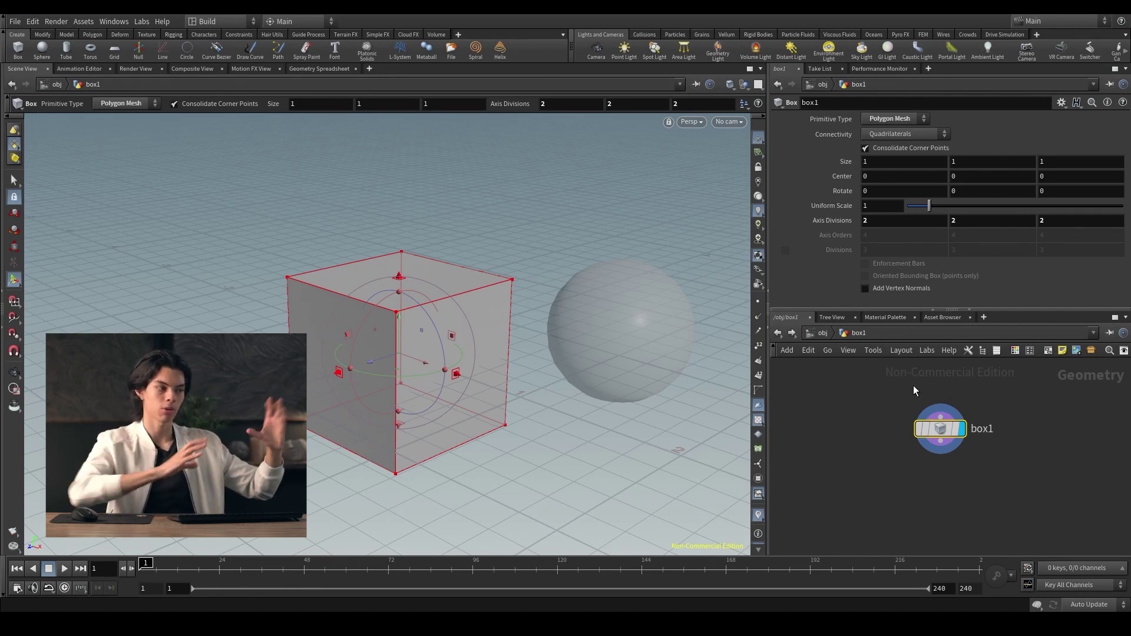
{"action": "key", "text": "i"}
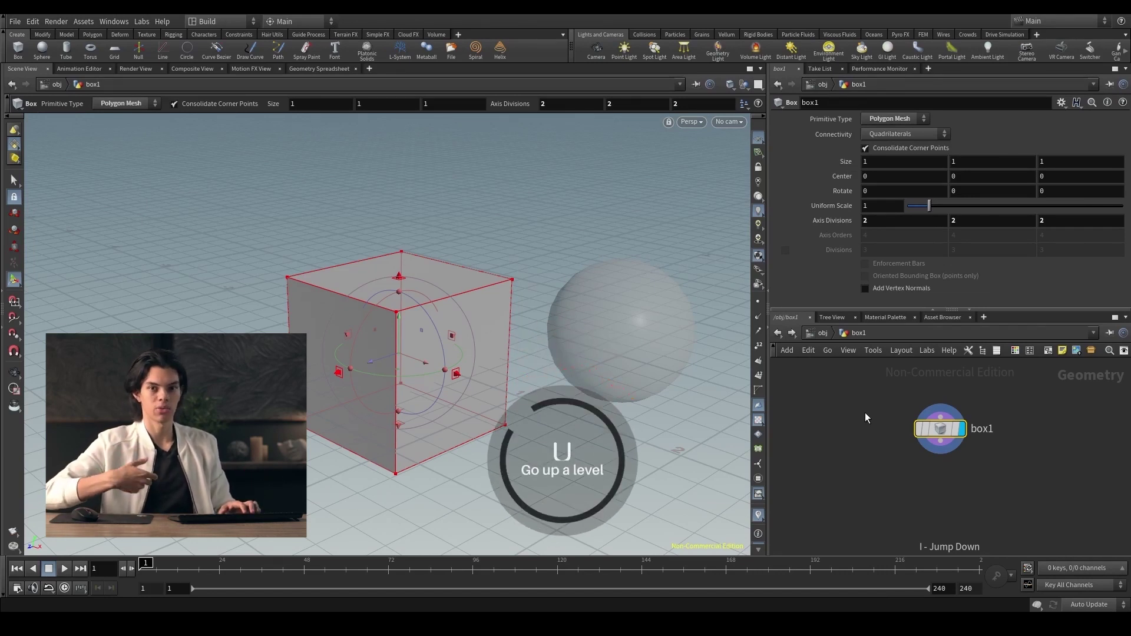
{"action": "key", "text": "u"}
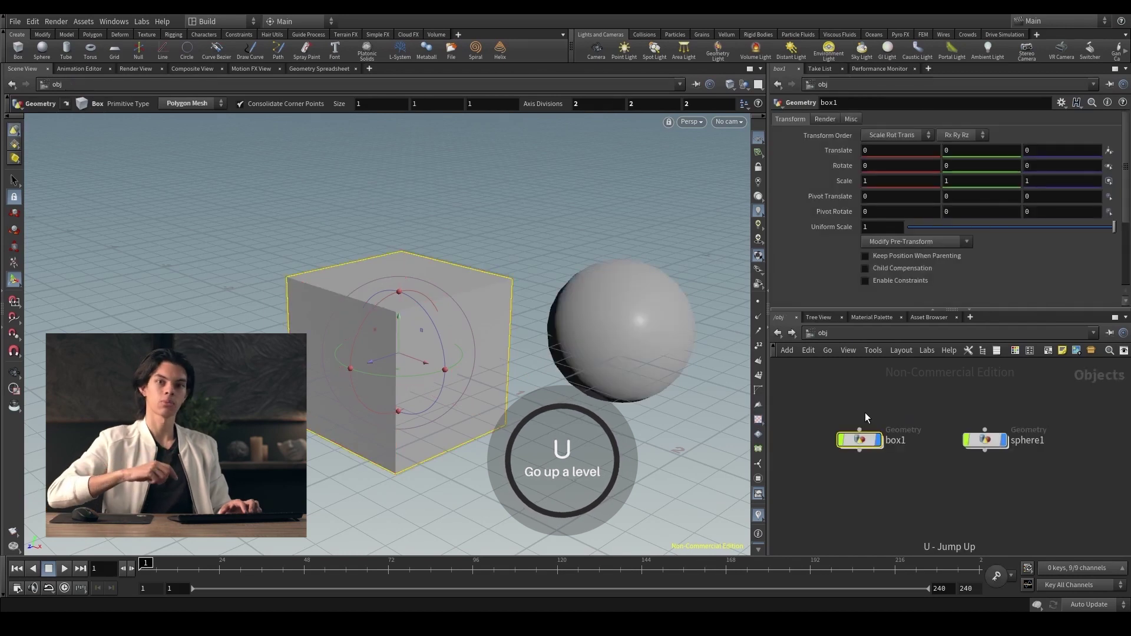
{"action": "key", "text": "i"}
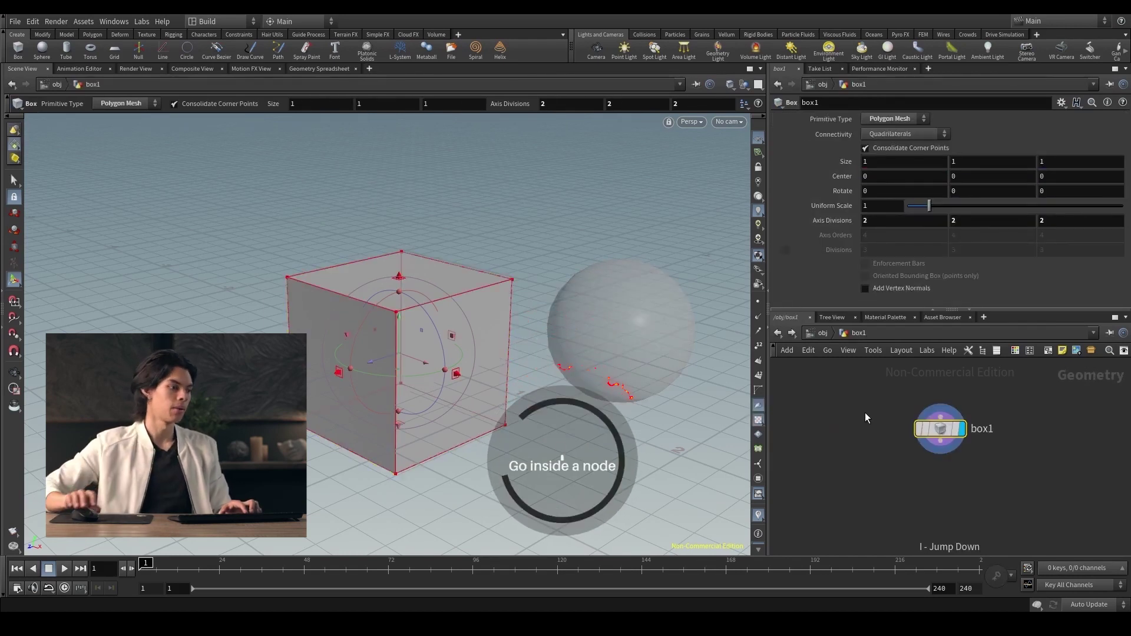
{"action": "mouse_move", "coordinate": [990, 465]}
{"action": "middle_mouse_down"}
{"action": "mouse_move", "coordinate": [964, 461]}
{"action": "mouse_move", "coordinate": [975, 452]}
{"action": "middle_mouse_up"}
{"action": "scroll", "coordinate": [974, 453], "scroll_direction": "down", "scroll_amount": 1}
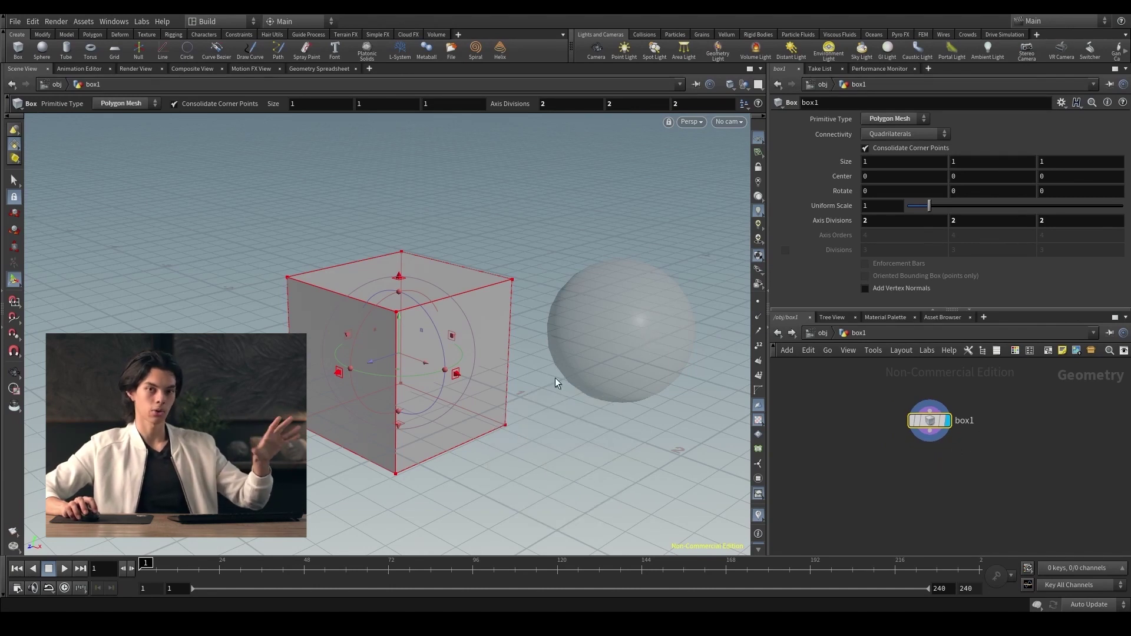
{"action": "left_click", "coordinate": [823, 334]}
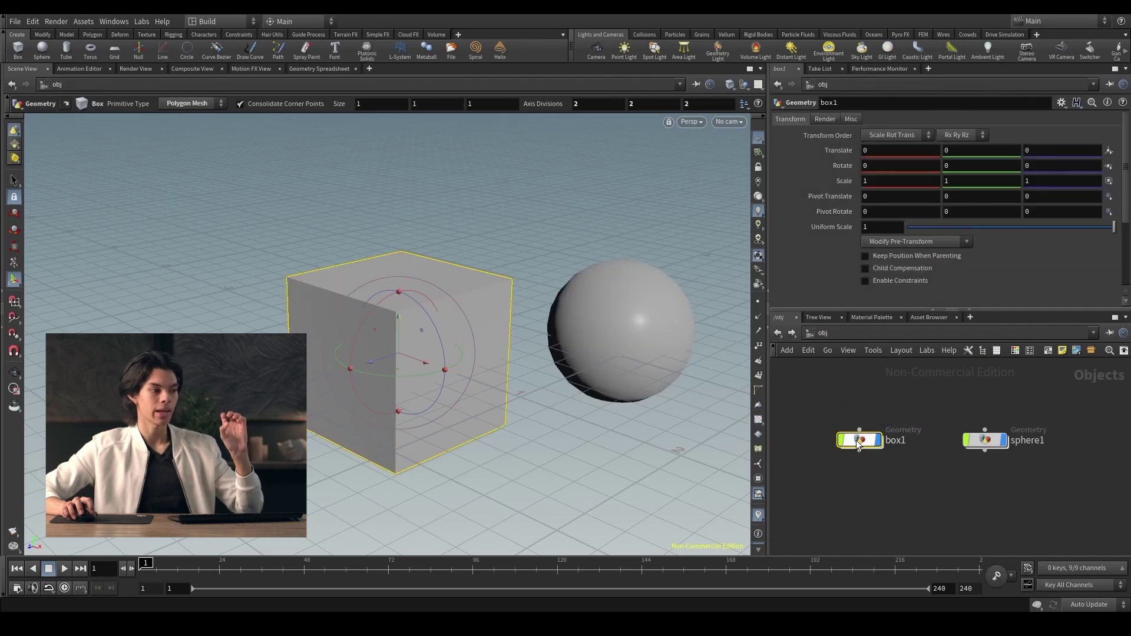
Step: Go inside the box1 object and set the box's X rotation to 45
{"action": "key", "text": "i"}
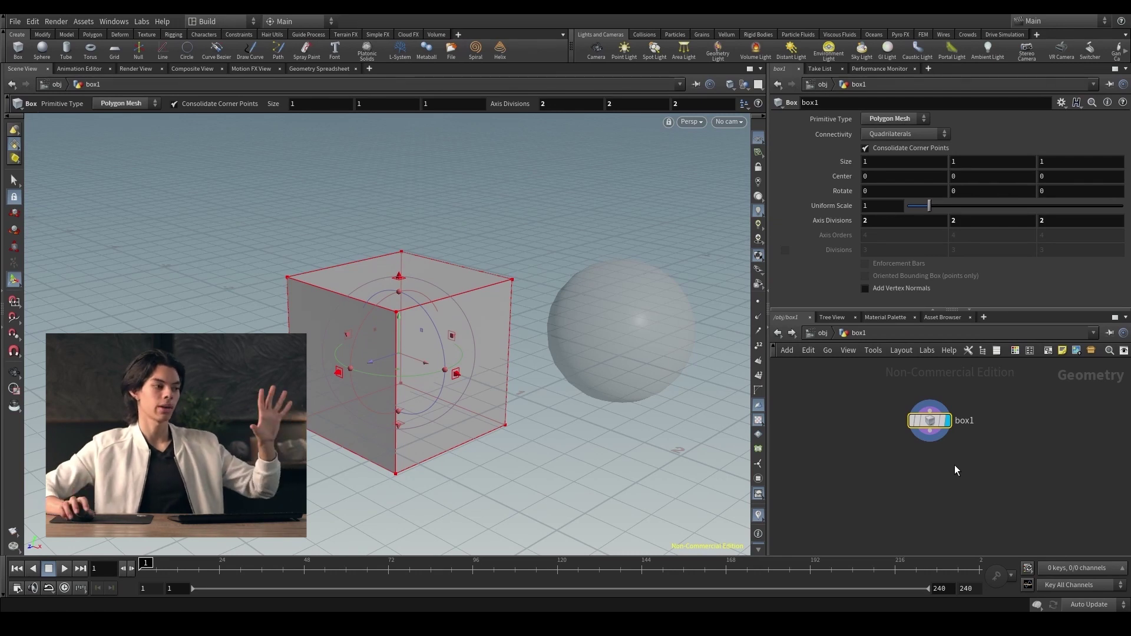
{"action": "middle_click_drag", "start_coordinate": [972, 477], "coordinate": [971, 467]}
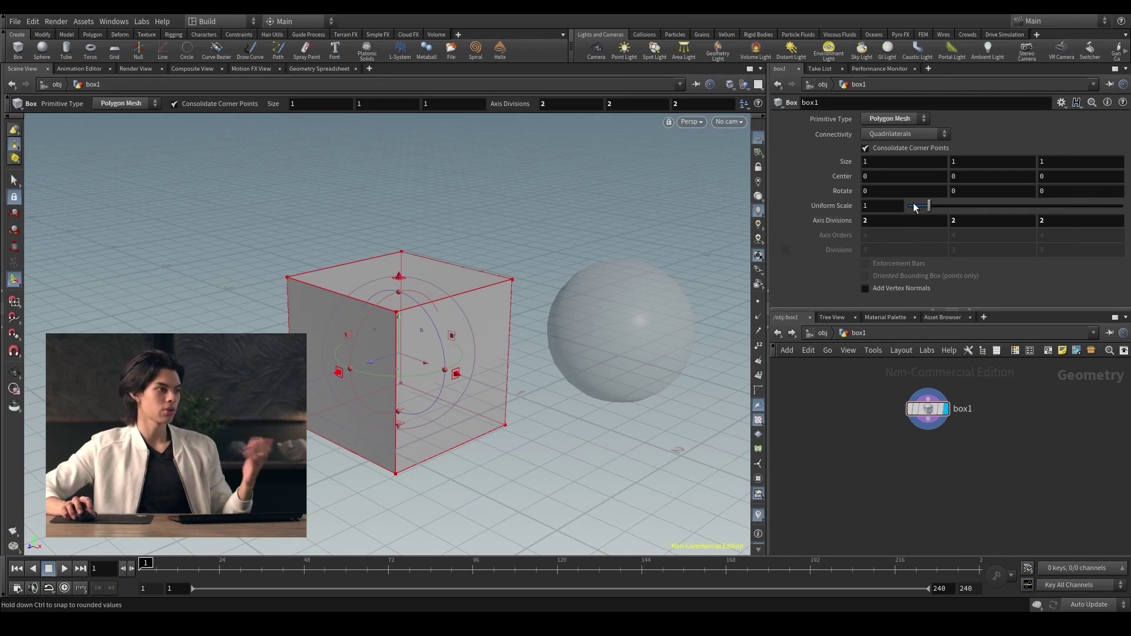
{"action": "middle_click", "coordinate": [876, 190]}
{"action": "left_click", "coordinate": [898, 191]}
{"action": "type", "text": "45"}
{"action": "key", "text": "Return"}
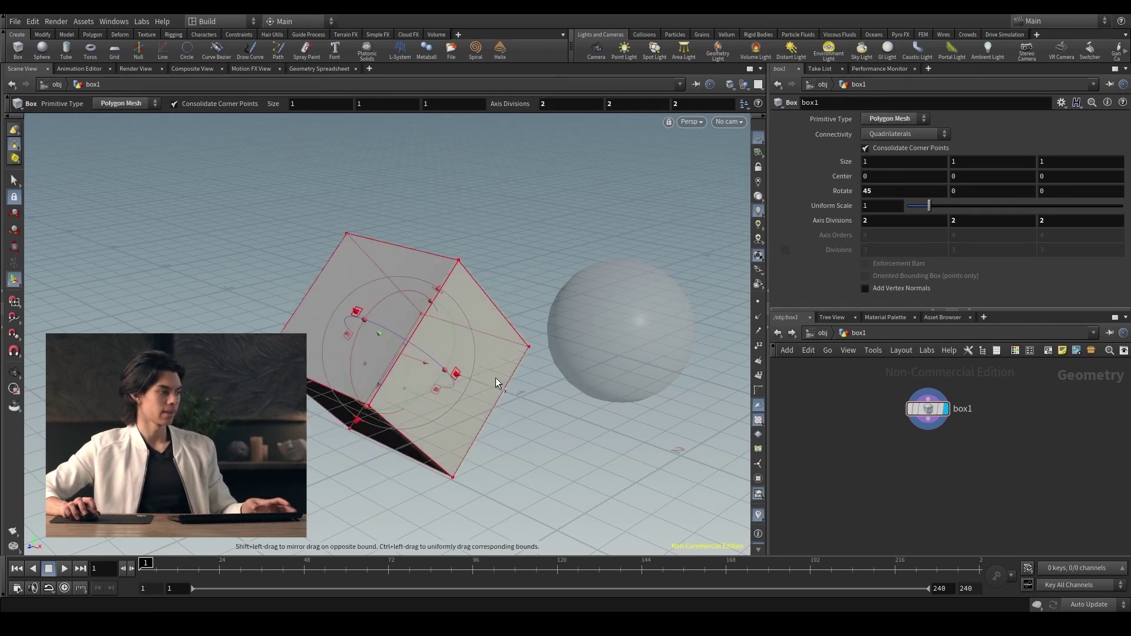
{"action": "mouse_move", "coordinate": [556, 373]}
{"action": "left_mouse_down", "text": "alt"}
{"action": "mouse_move", "coordinate": [436, 361]}
{"action": "mouse_move", "coordinate": [366, 311]}
{"action": "mouse_move", "coordinate": [580, 379]}
{"action": "mouse_move", "coordinate": [495, 436]}
{"action": "mouse_move", "coordinate": [562, 355]}
{"action": "mouse_move", "coordinate": [535, 363]}
{"action": "left_mouse_up", "text": "alt"}
Step: Add a Color node below box1 and wire box1's output into its input
{"action": "middle_click_drag", "start_coordinate": [944, 451], "coordinate": [927, 436]}
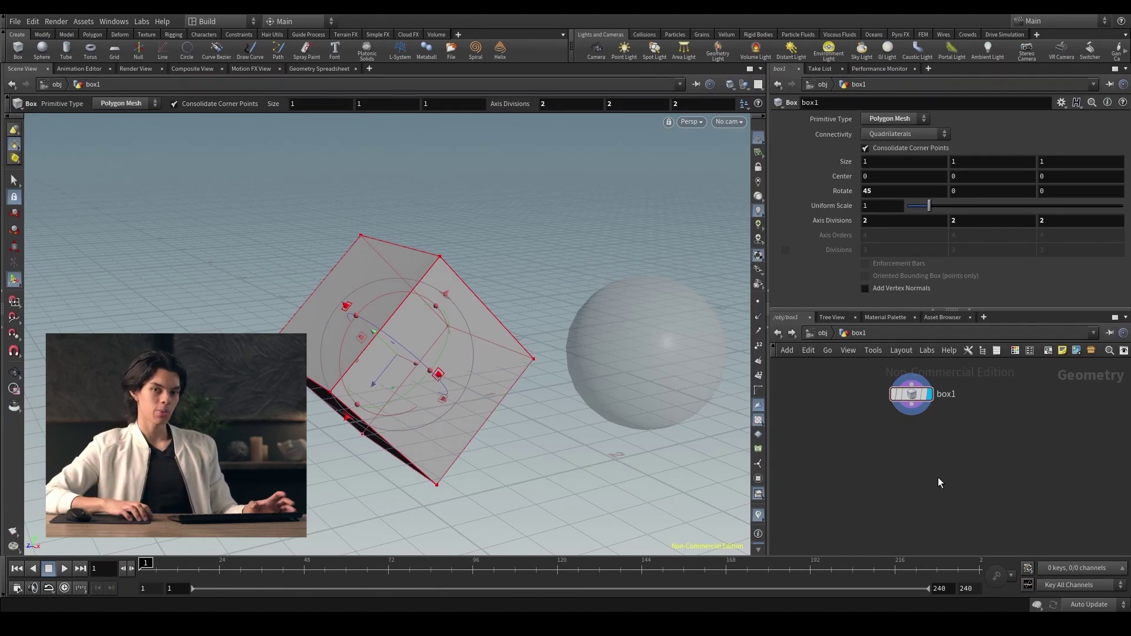
{"action": "key", "text": "Tab"}
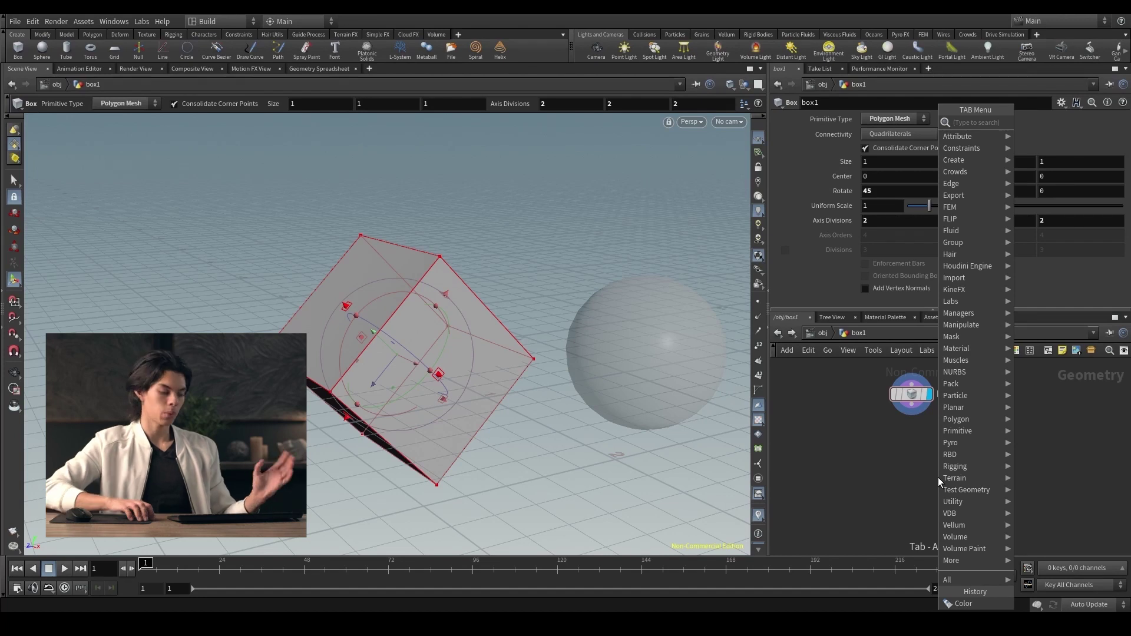
{"action": "type", "text": "color"}
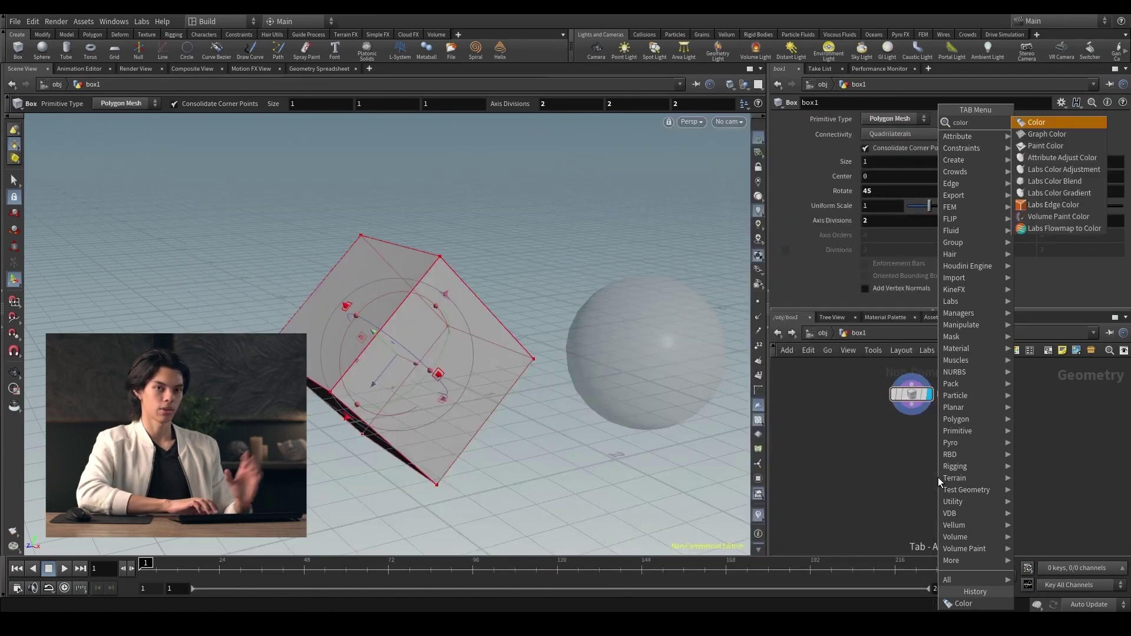
{"action": "key", "text": "Return"}
{"action": "left_click", "coordinate": [910, 473]}
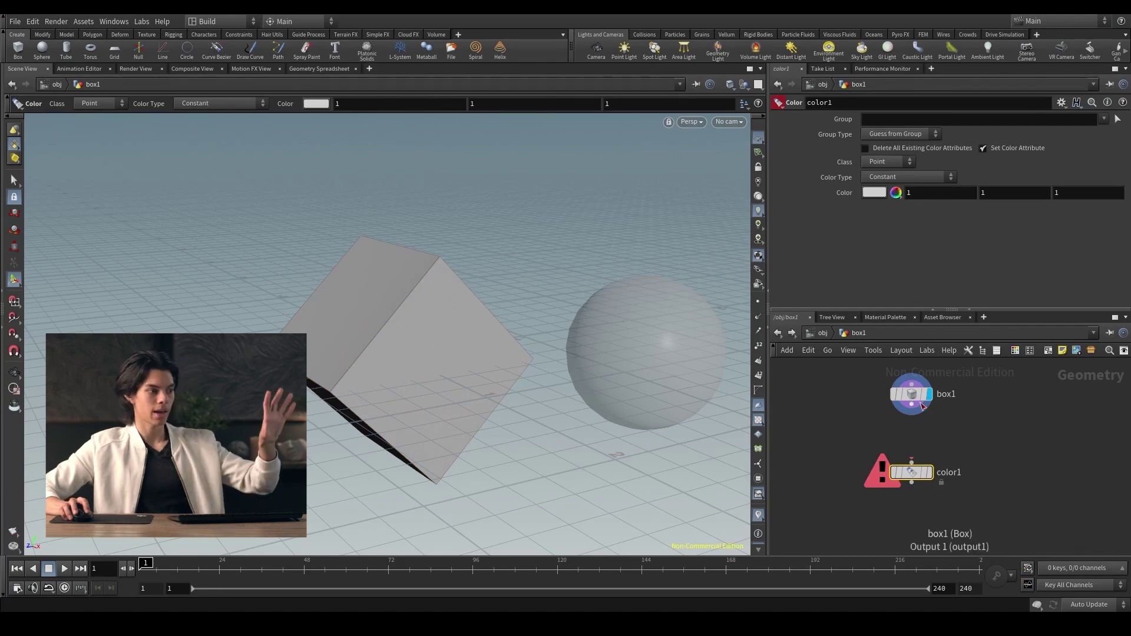
{"action": "mouse_move", "coordinate": [911, 481]}
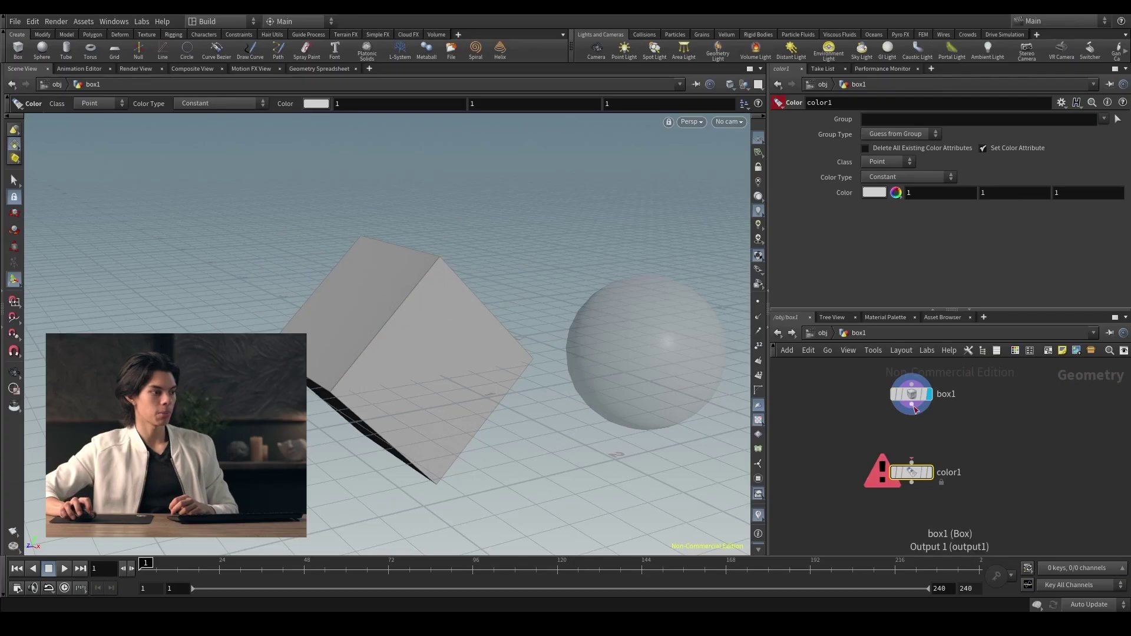
{"action": "left_click", "coordinate": [916, 408]}
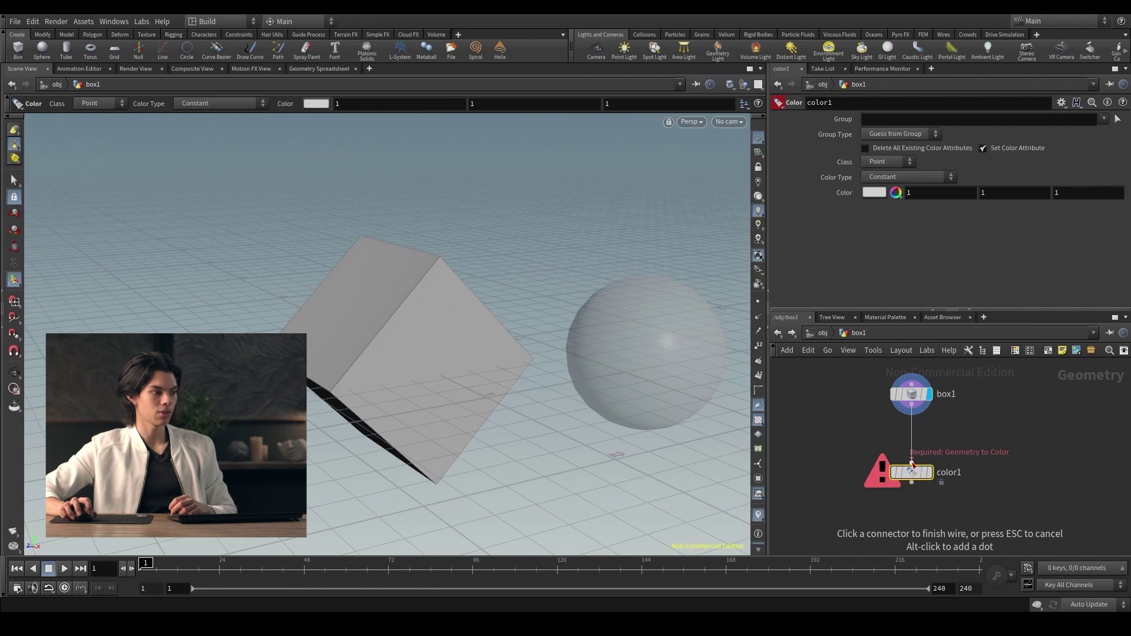
{"action": "left_click", "coordinate": [913, 464]}
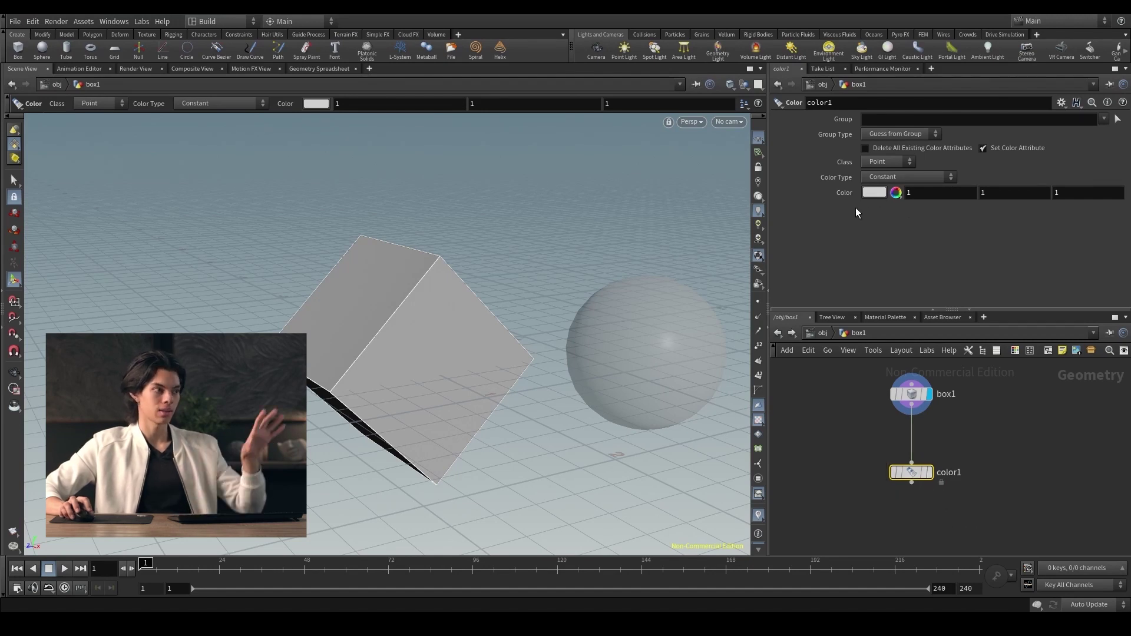
Step: Check the box1 node's parameters, then set the color1 node's color to blue, about 0.025, 0, 1
{"action": "left_click", "coordinate": [912, 406]}
{"action": "left_click", "coordinate": [912, 394]}
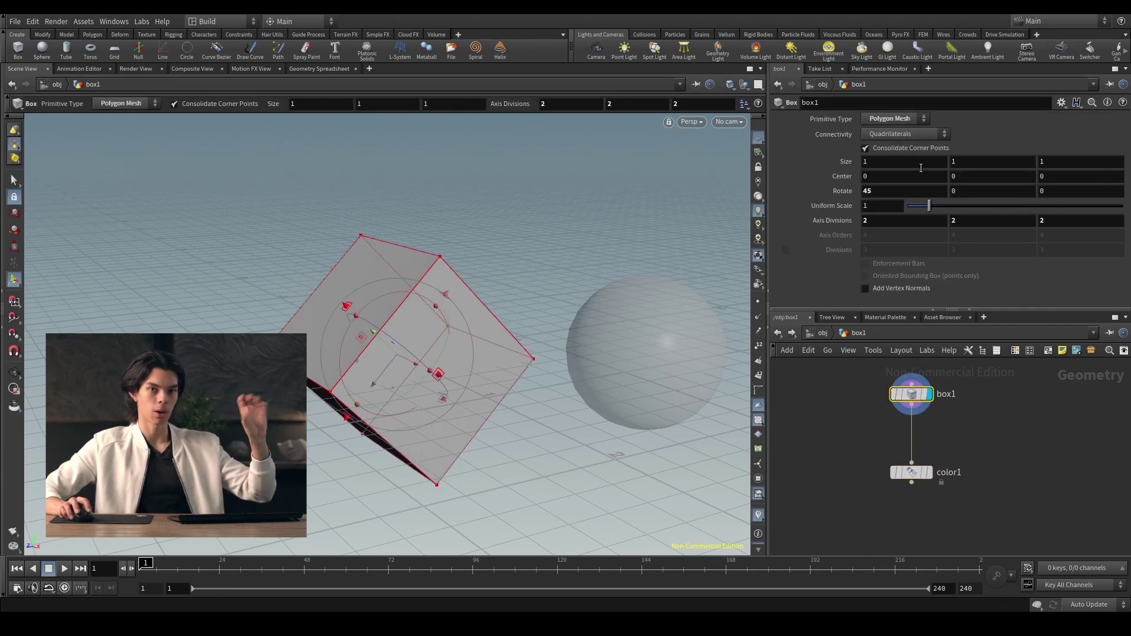
{"action": "left_click", "coordinate": [918, 471]}
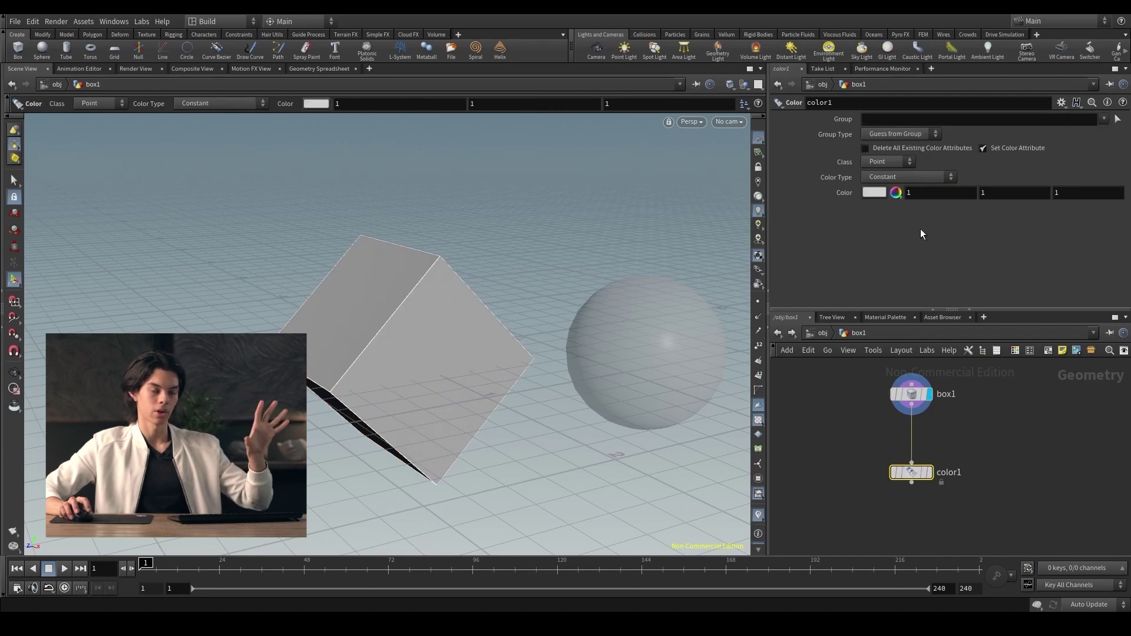
{"action": "left_click", "coordinate": [871, 193]}
{"action": "left_click_drag", "start_coordinate": [764, 188], "coordinate": [735, 207]}
{"action": "left_click", "coordinate": [1037, 73]}
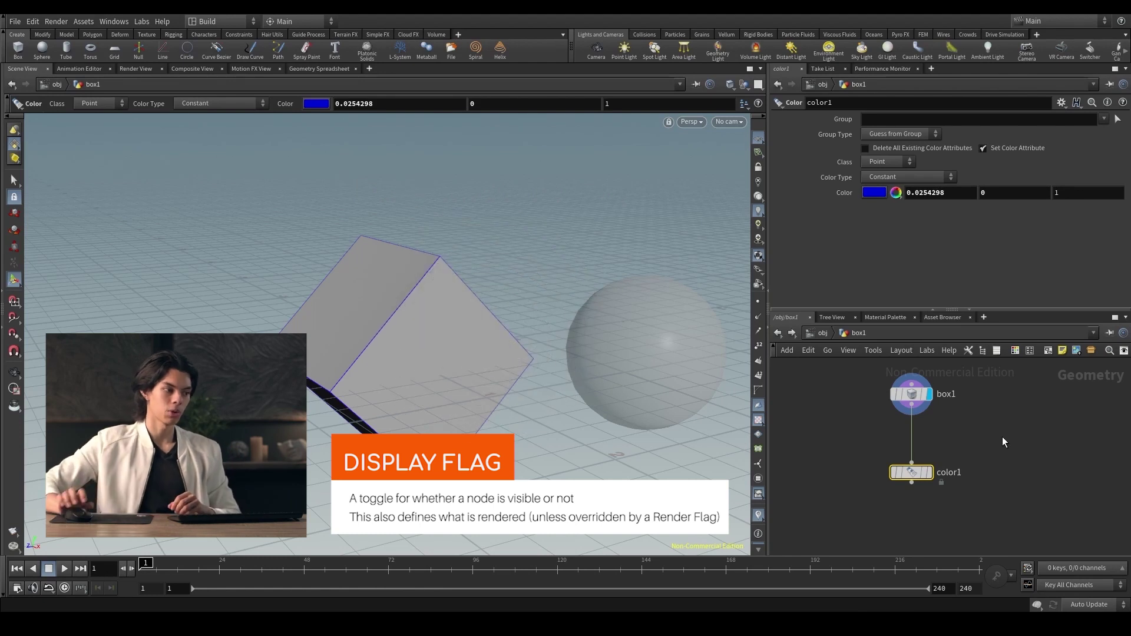
Step: Move the display flag from box1 to color1 so the viewport shows the colored box
{"action": "mouse_move", "coordinate": [933, 402]}
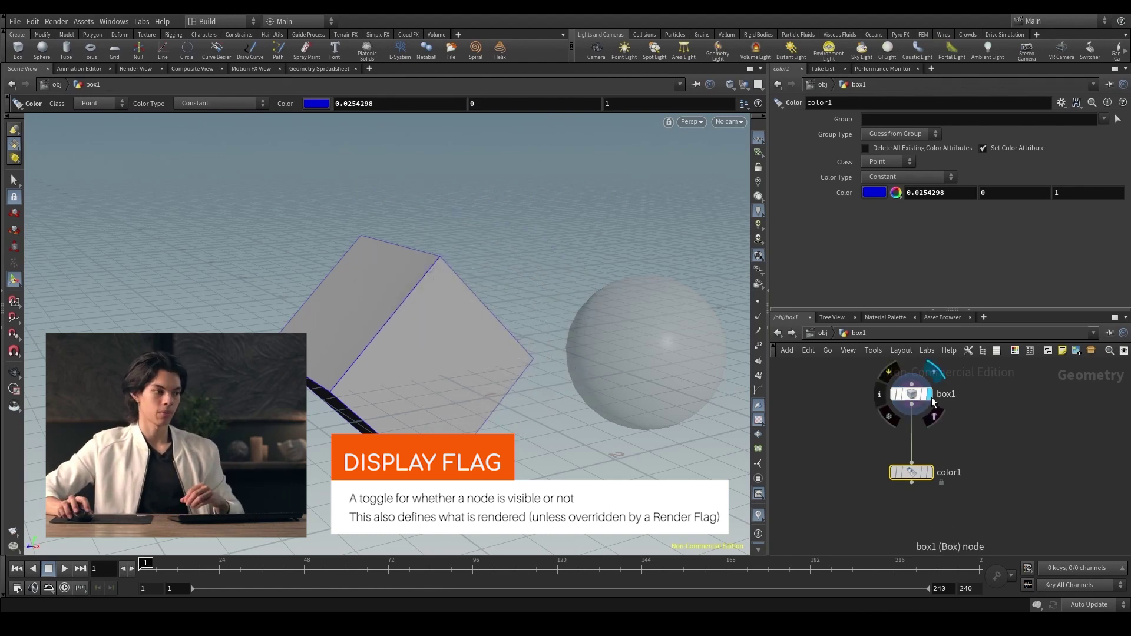
{"action": "left_click", "coordinate": [931, 473]}
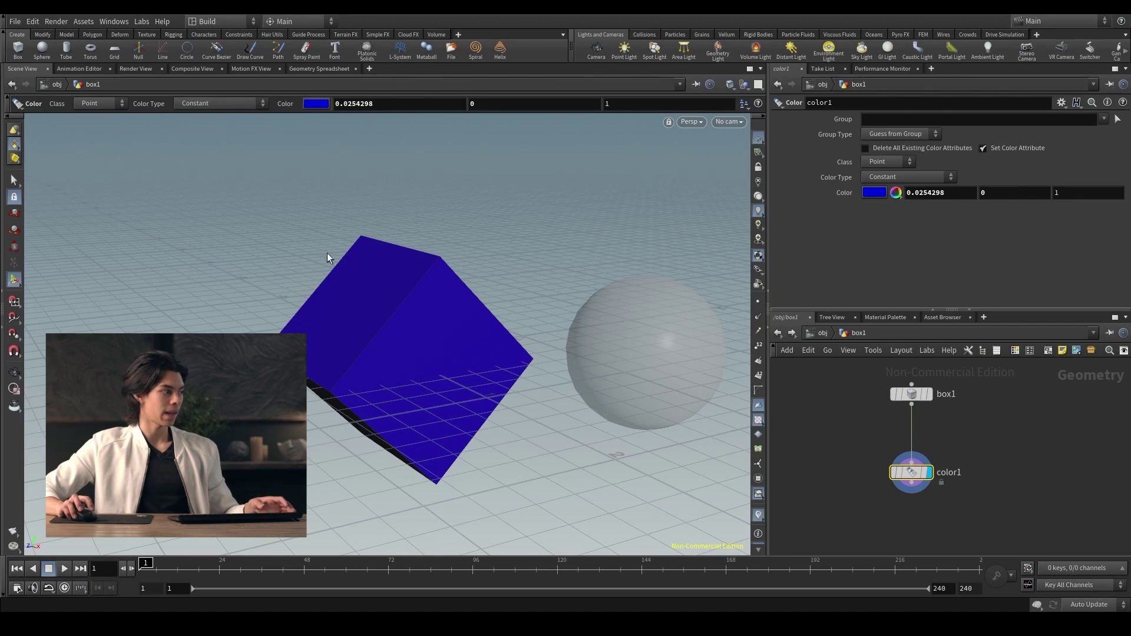
{"action": "key", "text": "Escape"}
{"action": "mouse_move", "coordinate": [479, 350]}
{"action": "left_mouse_down"}
{"action": "mouse_move", "coordinate": [387, 439]}
{"action": "mouse_move", "coordinate": [530, 379]}
{"action": "mouse_move", "coordinate": [457, 328]}
{"action": "mouse_move", "coordinate": [462, 361]}
{"action": "mouse_move", "coordinate": [474, 355]}
{"action": "left_mouse_up"}
Step: Add a PolyBevel node below color1 and wire color1's output into its first input
{"action": "middle_click_drag", "start_coordinate": [1021, 473], "coordinate": [1019, 445]}
{"action": "scroll", "coordinate": [943, 531], "scroll_direction": "down", "scroll_amount": 1}
{"action": "mouse_move", "coordinate": [942, 530]}
{"action": "middle_mouse_down"}
{"action": "mouse_move", "coordinate": [950, 500]}
{"action": "mouse_move", "coordinate": [944, 517]}
{"action": "middle_mouse_up"}
{"action": "left_click", "coordinate": [921, 488]}
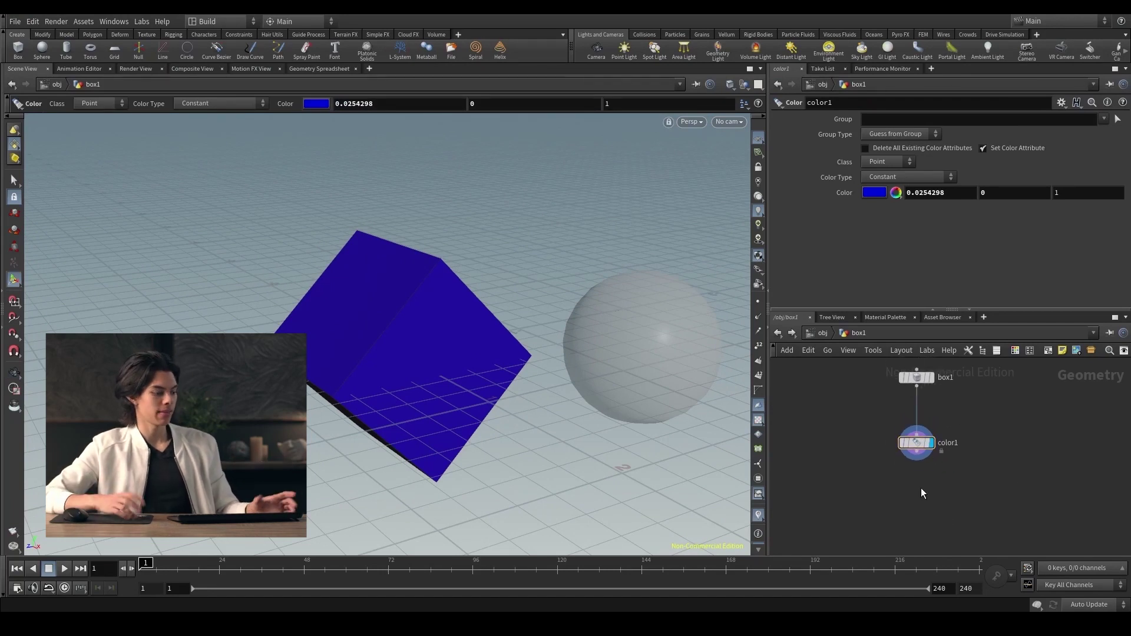
{"action": "key", "text": "Tab"}
{"action": "type", "text": "beve"}
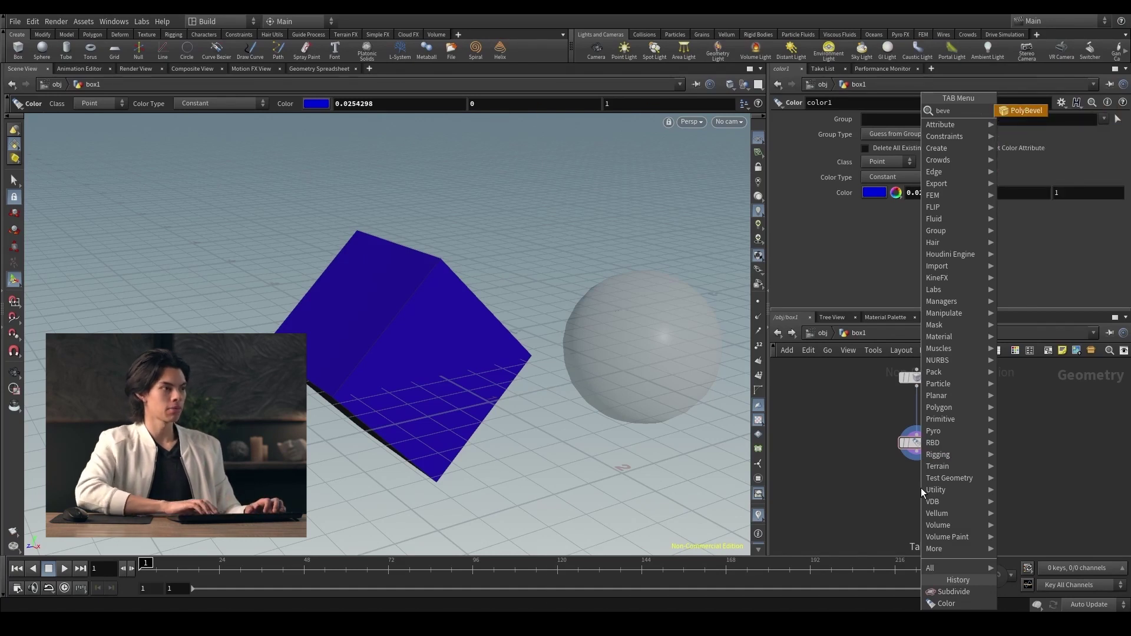
{"action": "key", "text": "Return"}
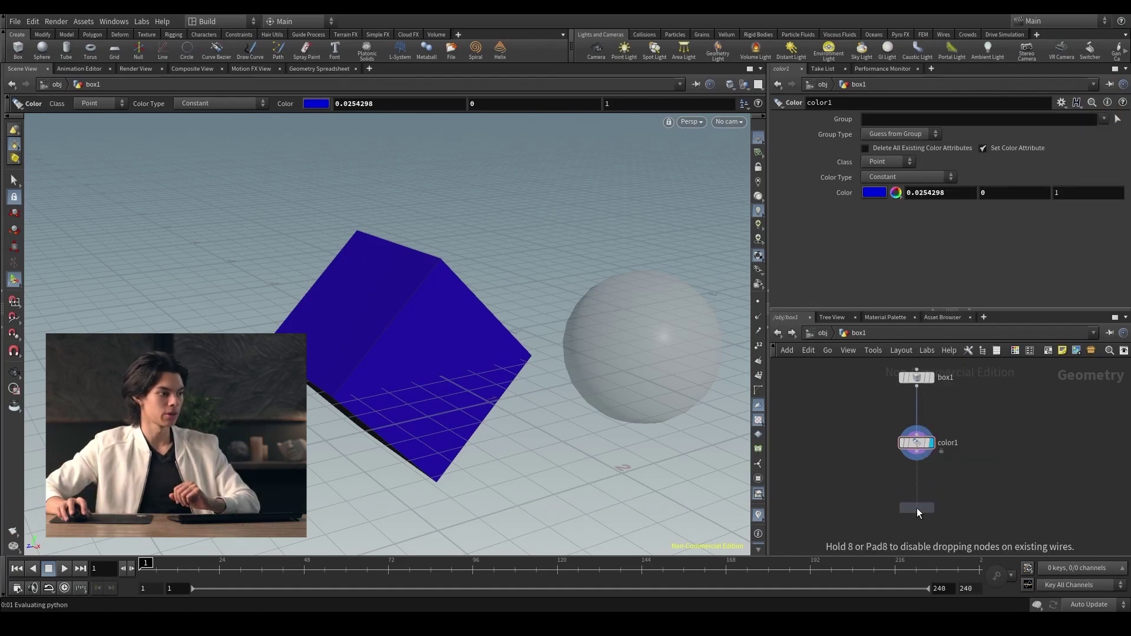
{"action": "left_click", "coordinate": [917, 508]}
{"action": "left_click", "coordinate": [906, 428]}
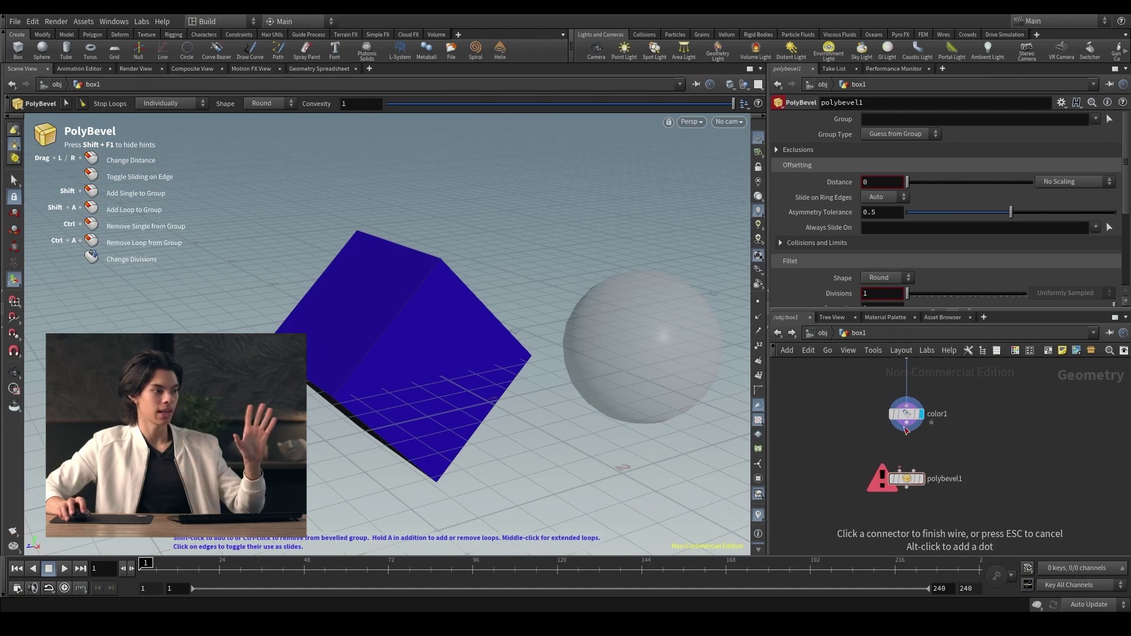
{"action": "left_click", "coordinate": [900, 465]}
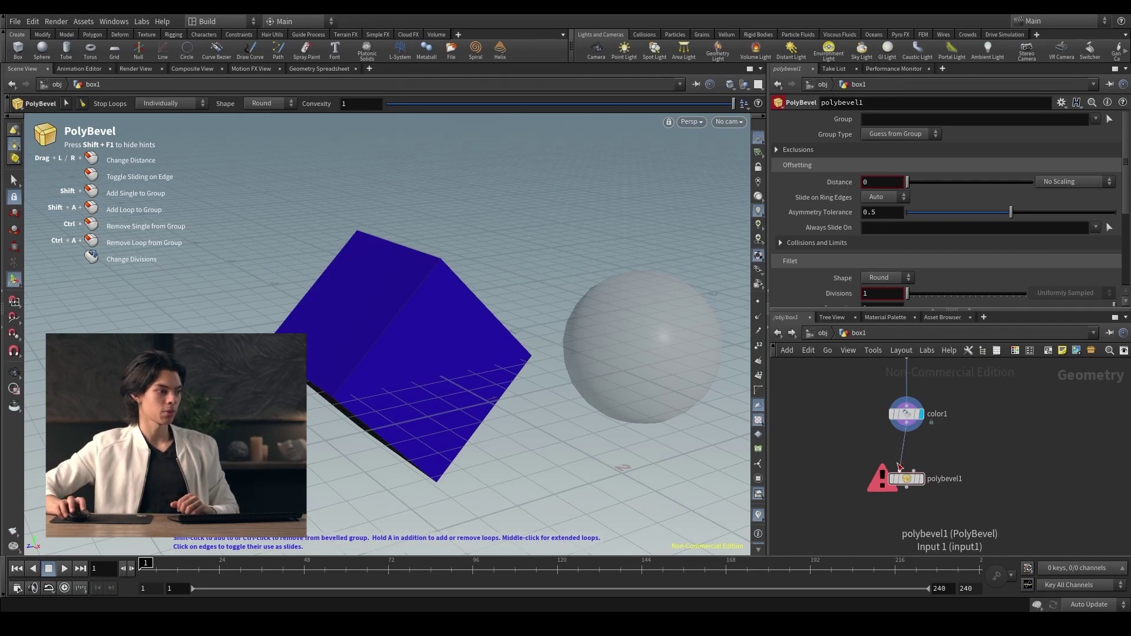
Step: Turn on the display flag of the polybevel1 node
{"action": "scroll", "coordinate": [942, 503], "scroll_direction": "up", "scroll_amount": 2}
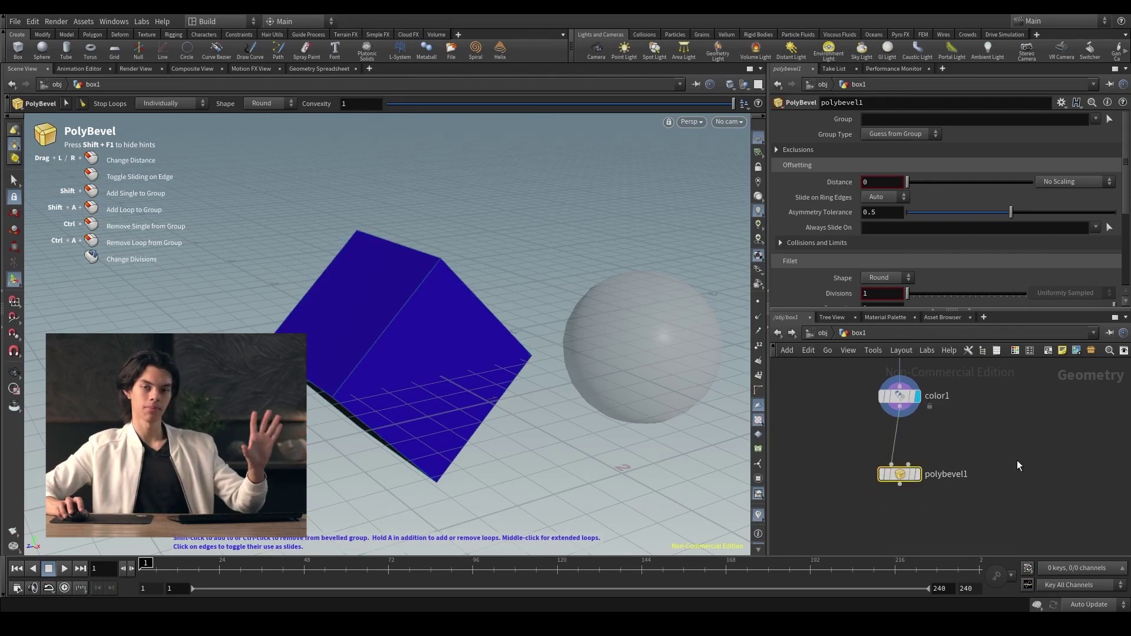
{"action": "middle_click_drag", "start_coordinate": [944, 421], "coordinate": [941, 484]}
{"action": "scroll", "coordinate": [947, 460], "scroll_direction": "down", "scroll_amount": 2}
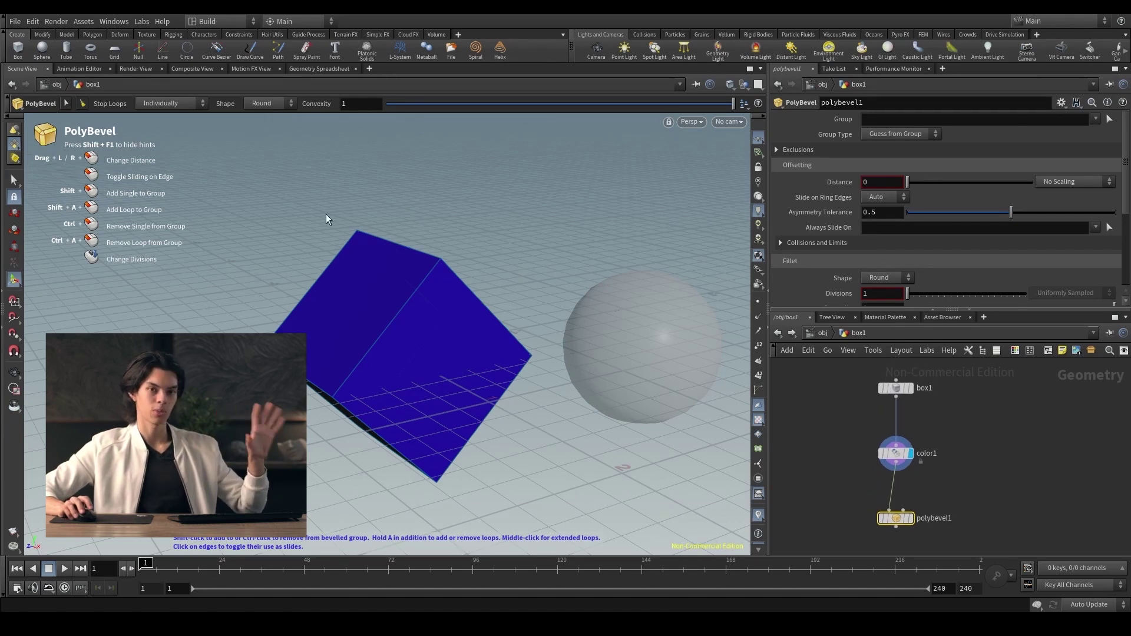
{"action": "left_click", "coordinate": [911, 519]}
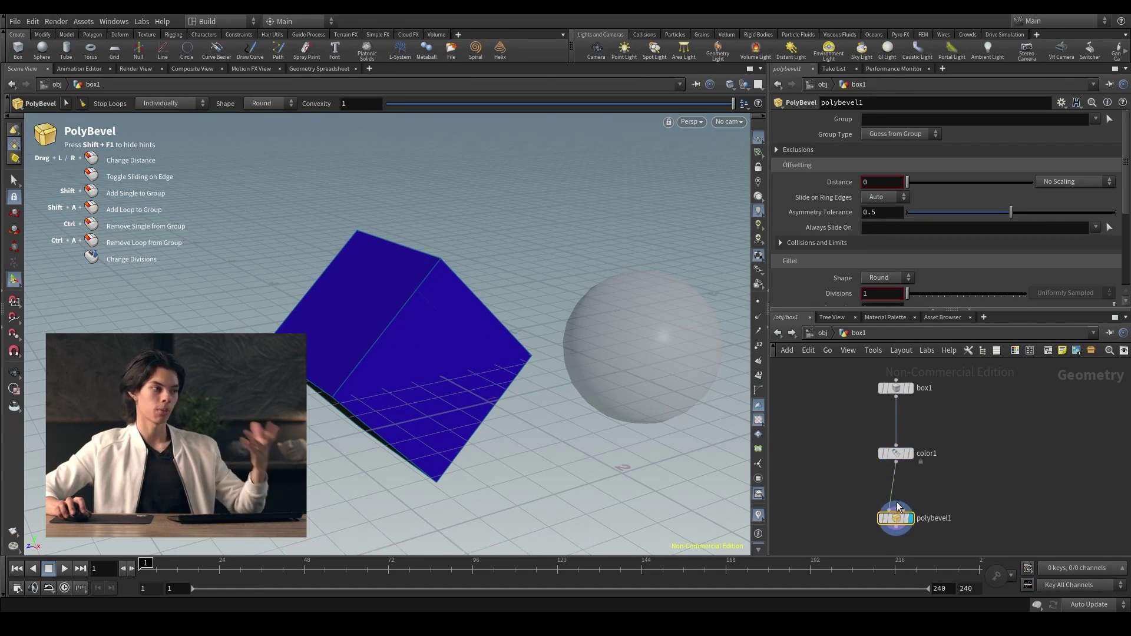
Step: Set the bevel's Distance to 0.113 and its Divisions to 5, and inspect the rounded box in the viewport
{"action": "left_click_drag", "start_coordinate": [908, 185], "coordinate": [922, 195]}
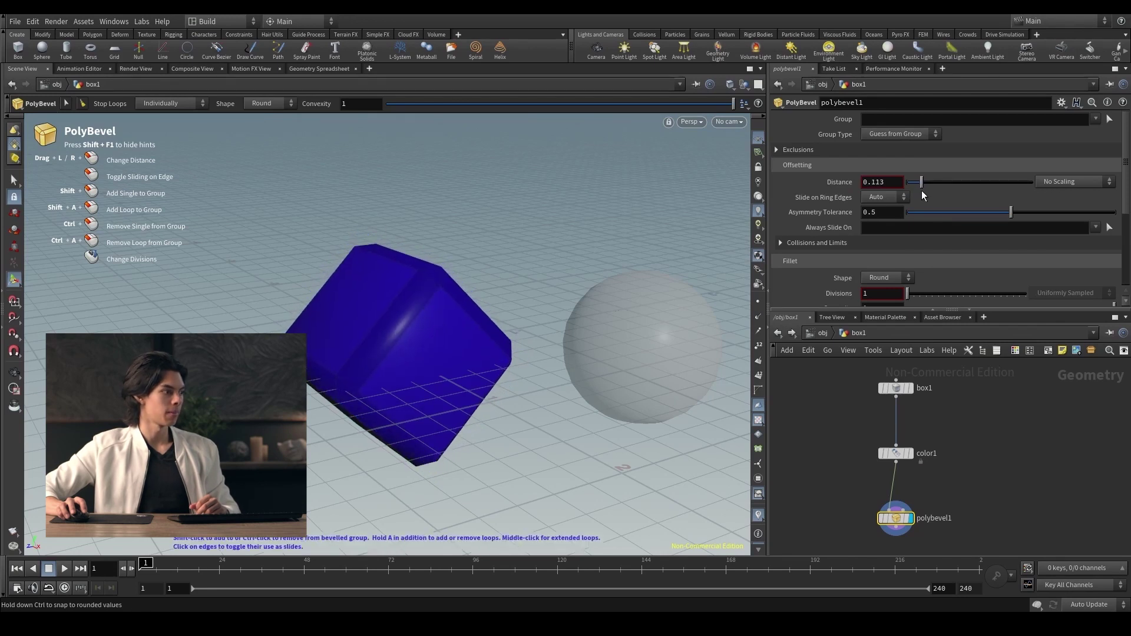
{"action": "left_click_drag", "start_coordinate": [908, 295], "coordinate": [932, 302]}
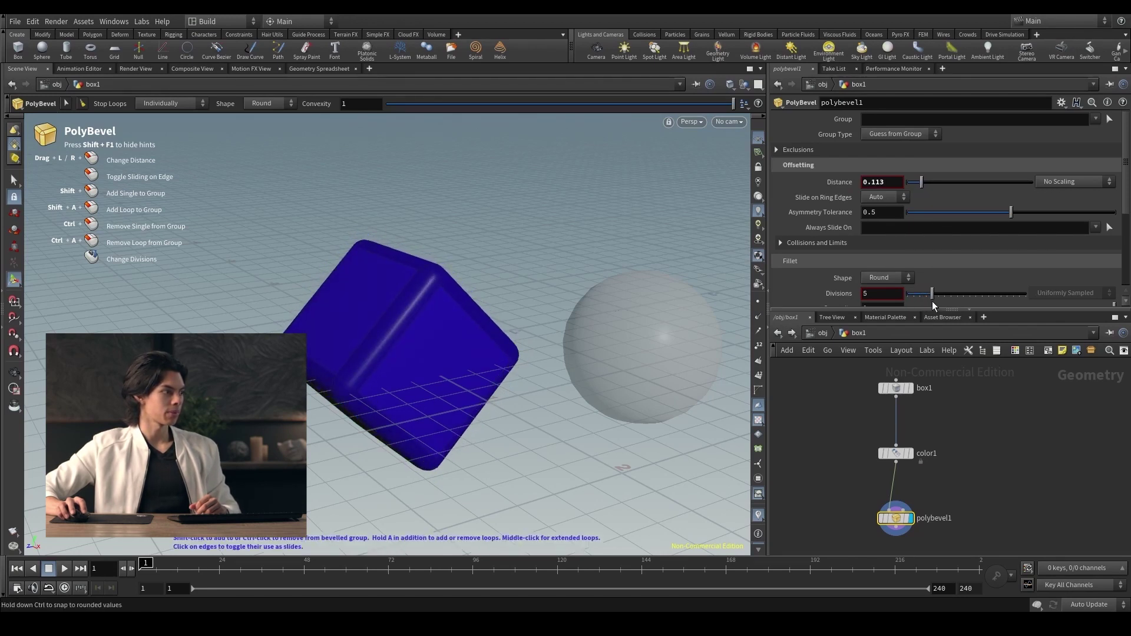
{"action": "left_click", "coordinate": [15, 373]}
{"action": "left_click_drag", "start_coordinate": [430, 330], "coordinate": [468, 358]}
{"action": "scroll", "coordinate": [965, 453], "scroll_direction": "down", "scroll_amount": 2}
{"action": "mouse_move", "coordinate": [965, 453]}
{"action": "middle_mouse_down"}
{"action": "mouse_move", "coordinate": [952, 427]}
{"action": "mouse_move", "coordinate": [956, 447]}
{"action": "middle_mouse_up"}
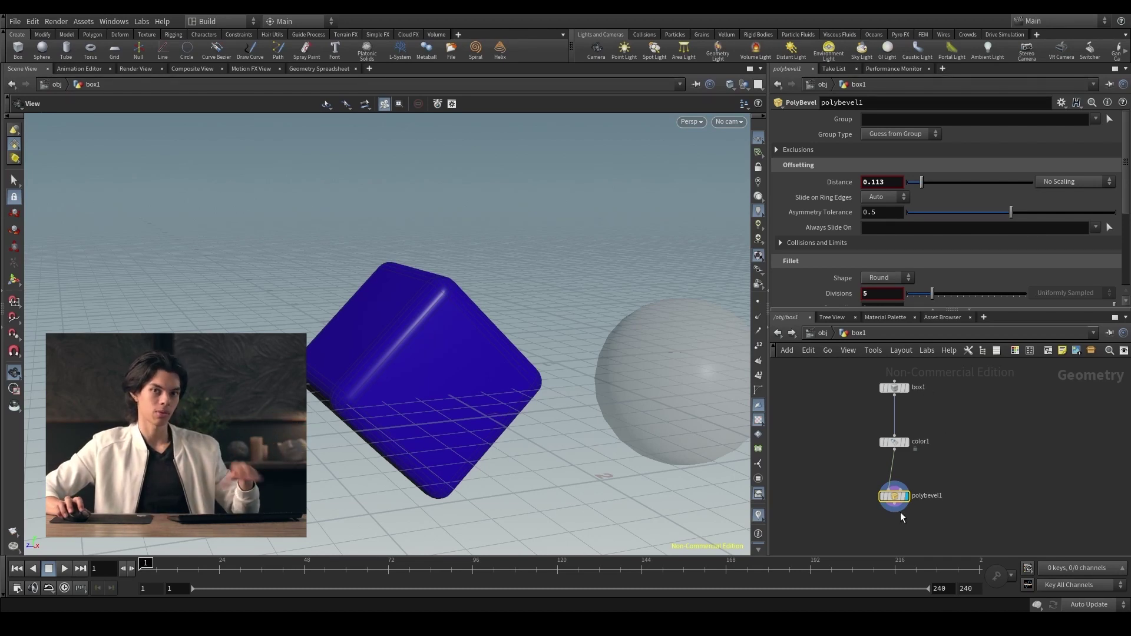
Step: Change the color1 node's color to red, about 1, 0, 0.099
{"action": "mouse_move", "coordinate": [900, 468]}
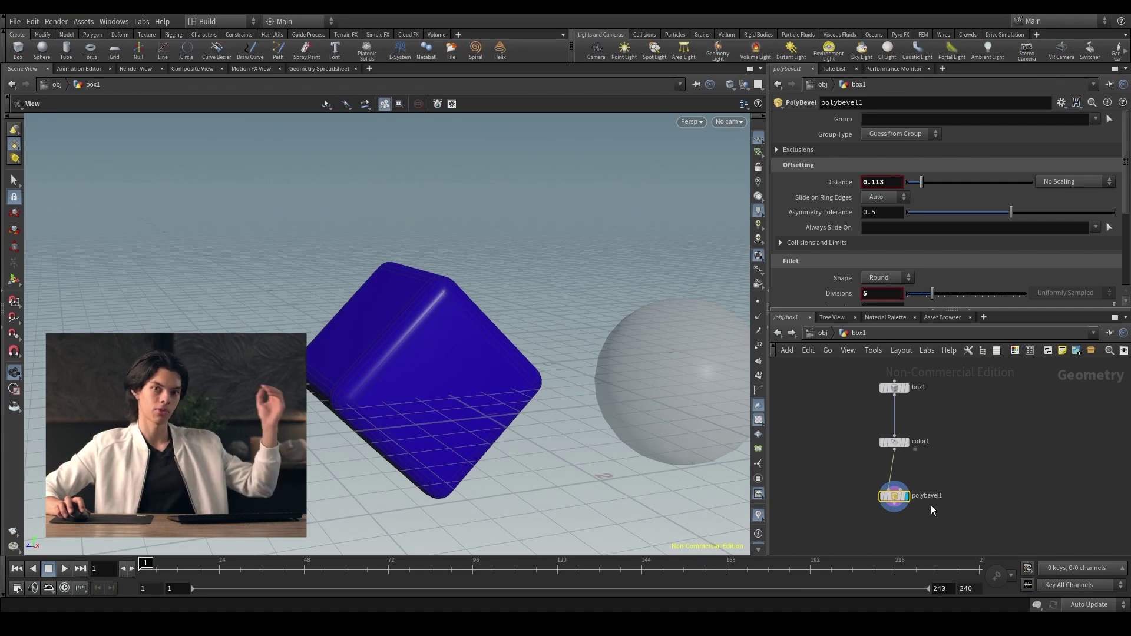
{"action": "left_click", "coordinate": [893, 442]}
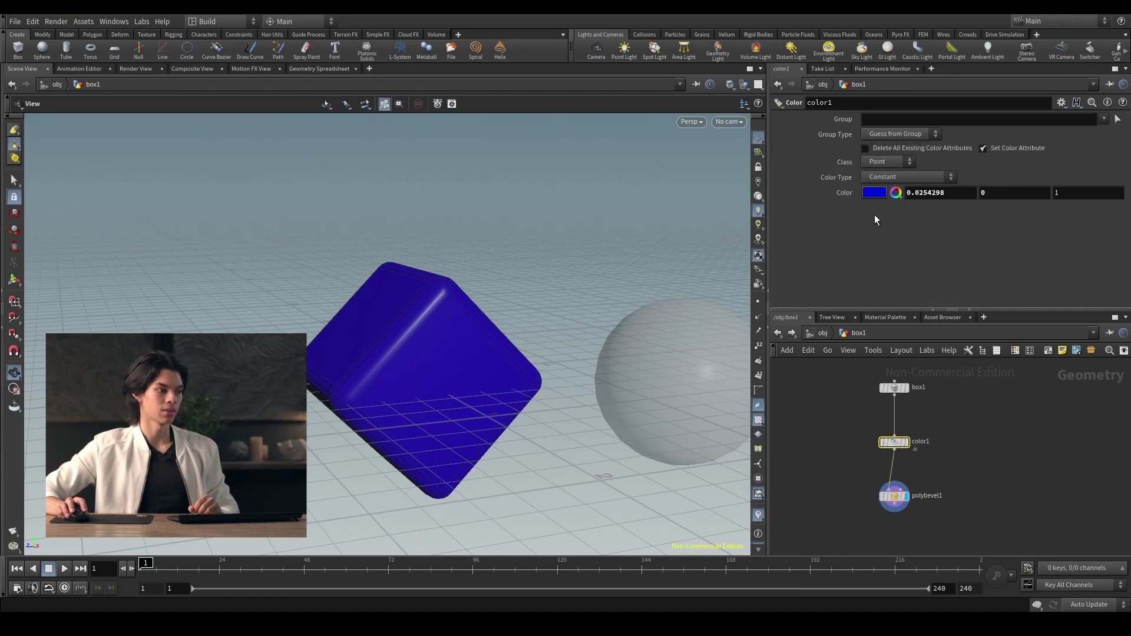
{"action": "left_click", "coordinate": [875, 193]}
{"action": "left_click_drag", "start_coordinate": [759, 172], "coordinate": [786, 173]}
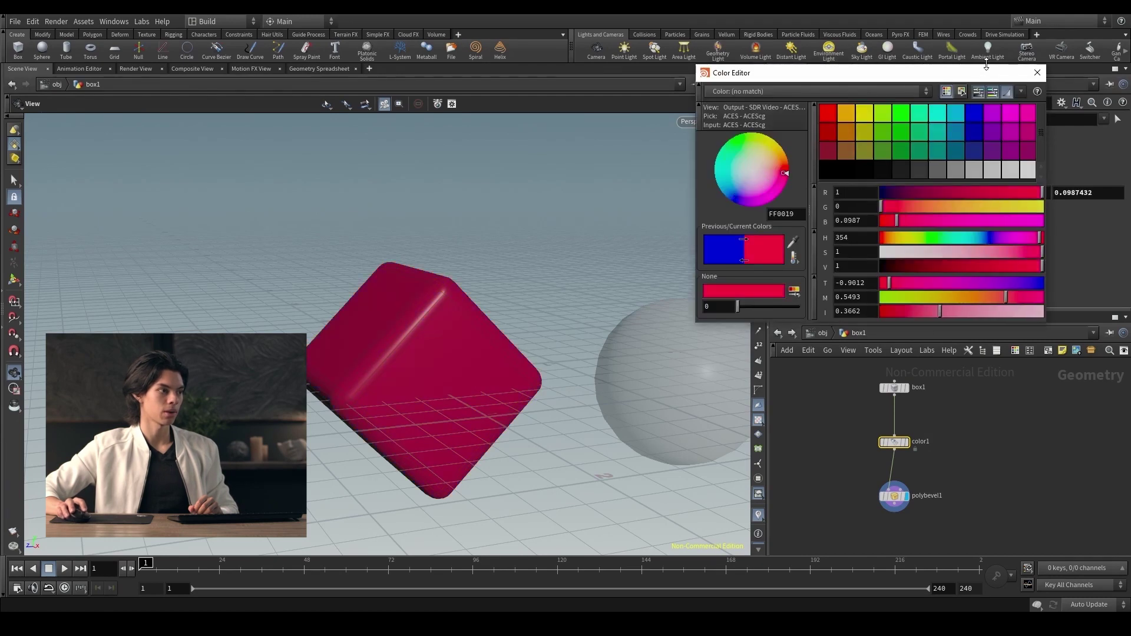
{"action": "left_click", "coordinate": [1037, 73]}
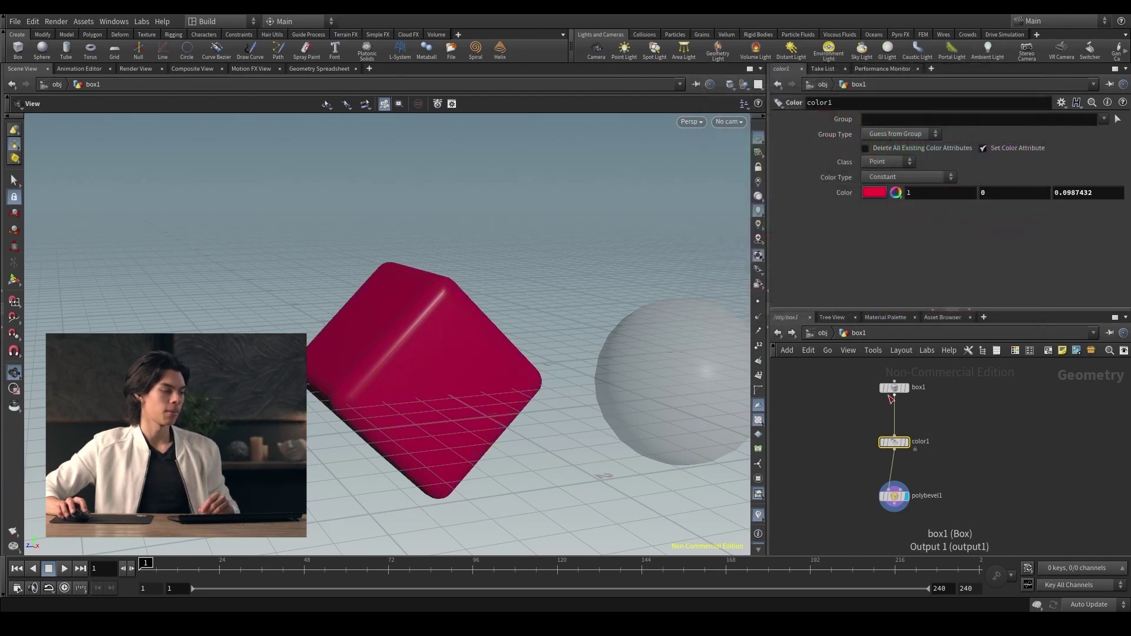
Step: Add a Tube (Create) node beside box1 in the geometry network
{"action": "middle_click_drag", "start_coordinate": [955, 405], "coordinate": [953, 434]}
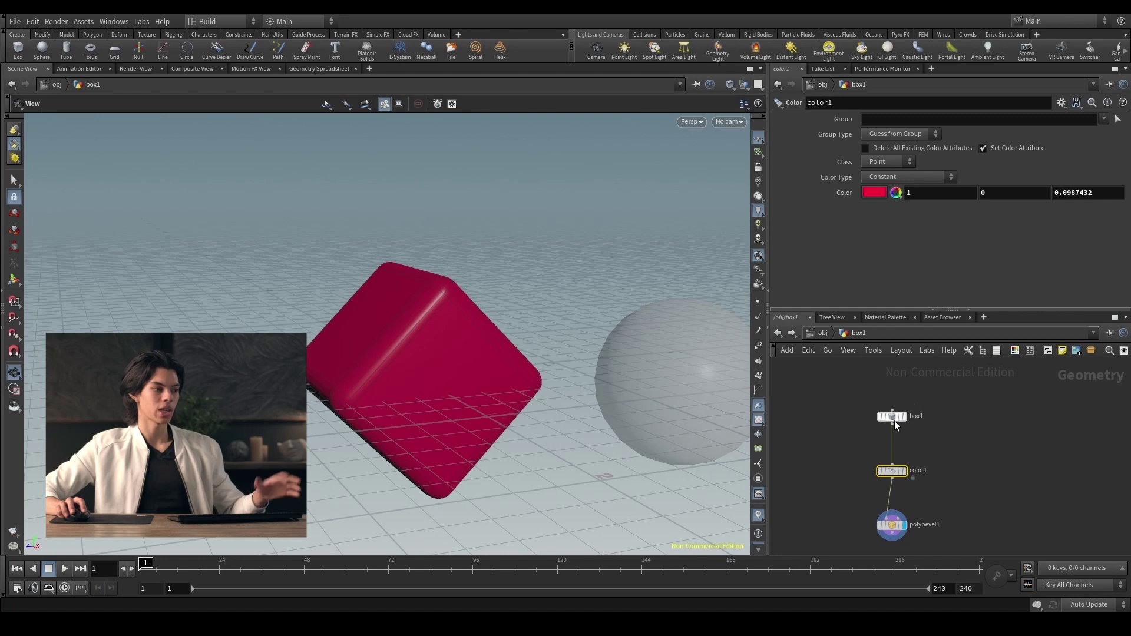
{"action": "key", "text": "Tab"}
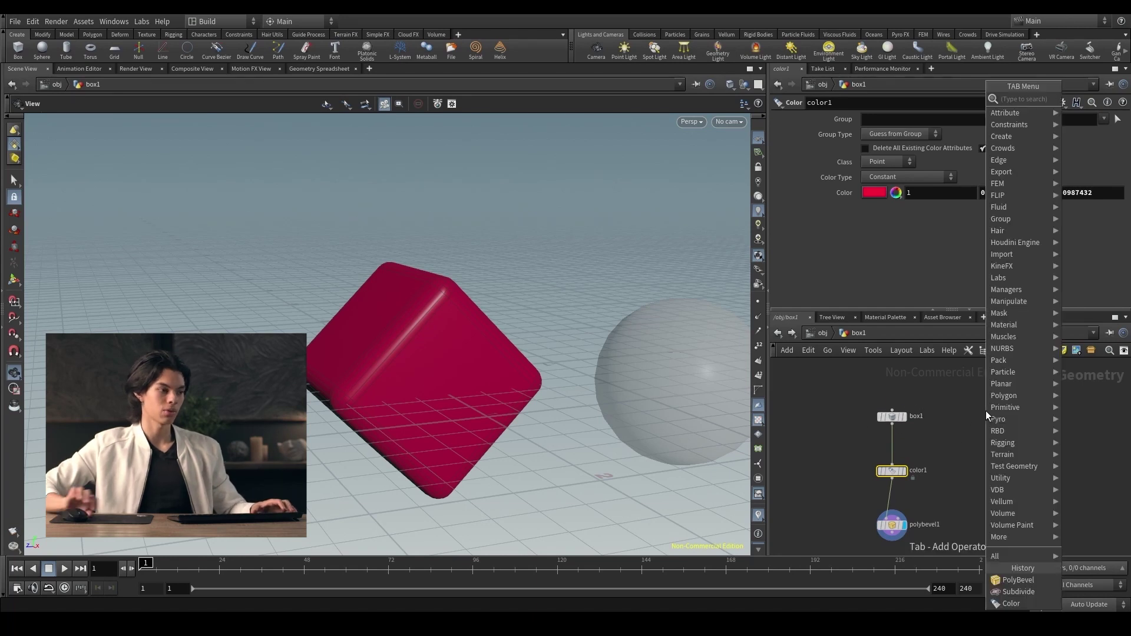
{"action": "type", "text": "tub"}
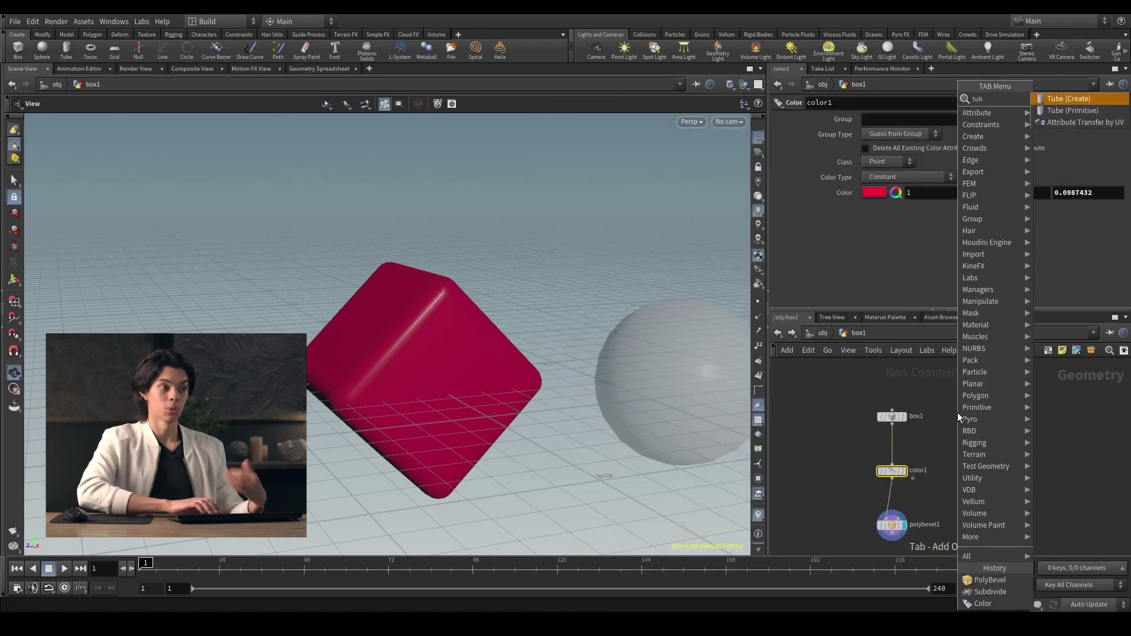
{"action": "key", "text": "Return"}
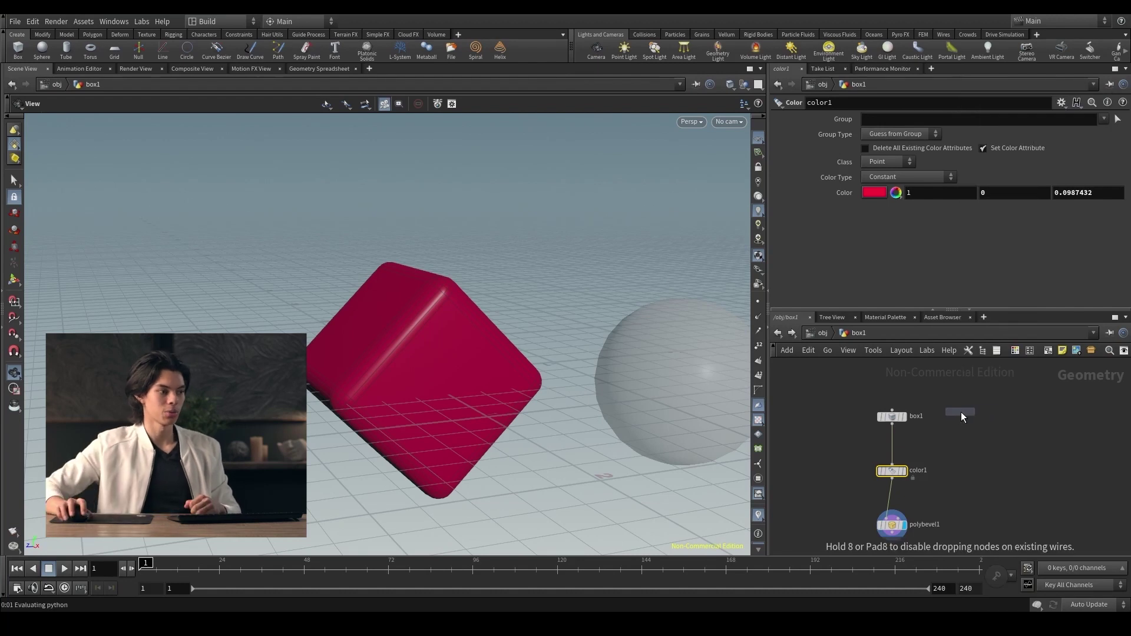
{"action": "left_click", "coordinate": [971, 412]}
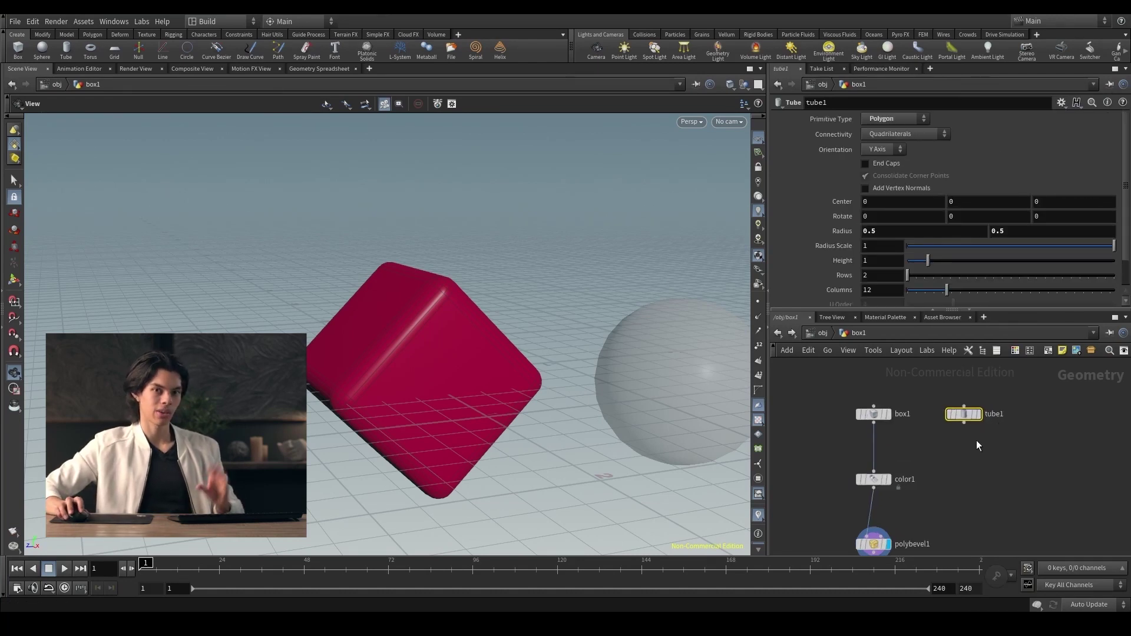
Step: Wire tube1 into the color1 node in place of box1, and turn on the tube's End Caps
{"action": "left_click", "coordinate": [964, 420]}
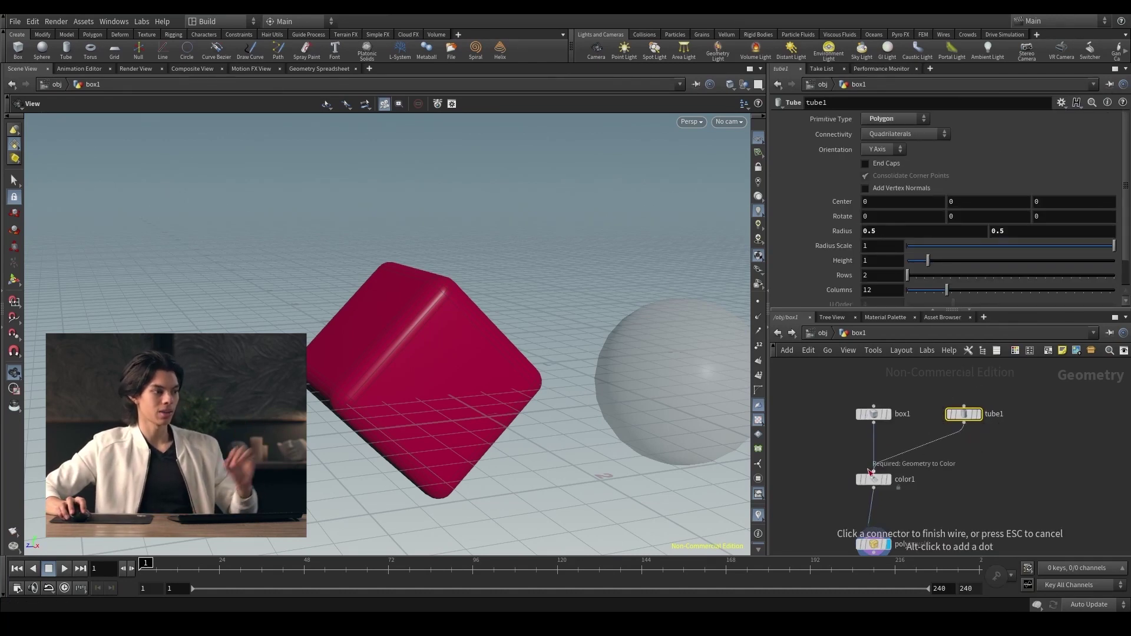
{"action": "left_click", "coordinate": [874, 472]}
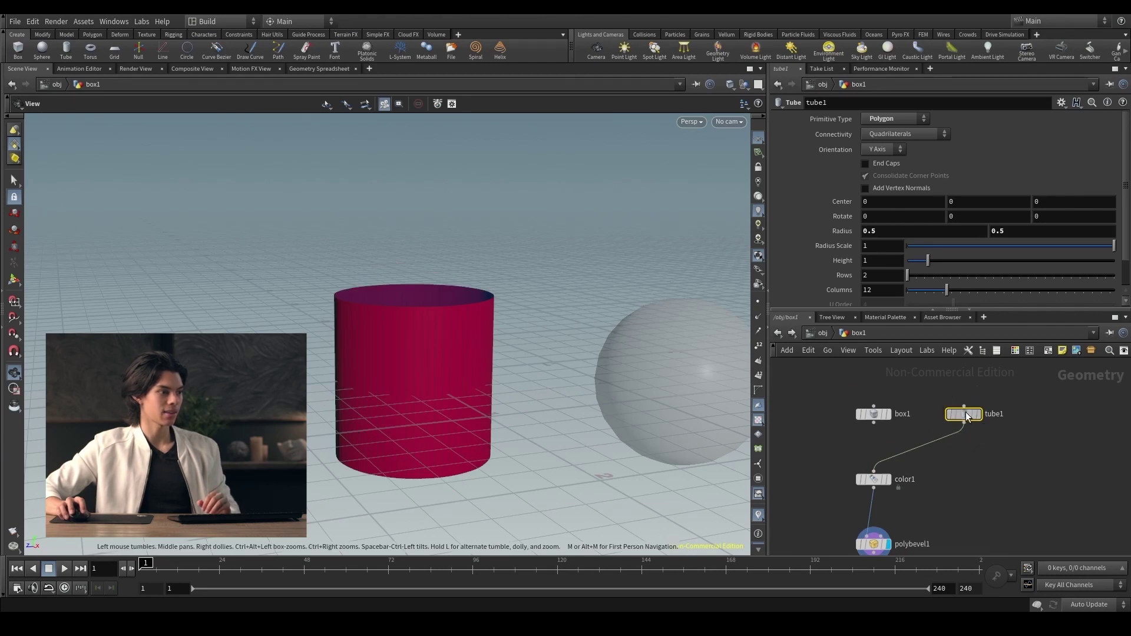
{"action": "left_click", "coordinate": [876, 166]}
{"action": "left_click_drag", "start_coordinate": [498, 257], "coordinate": [430, 368]}
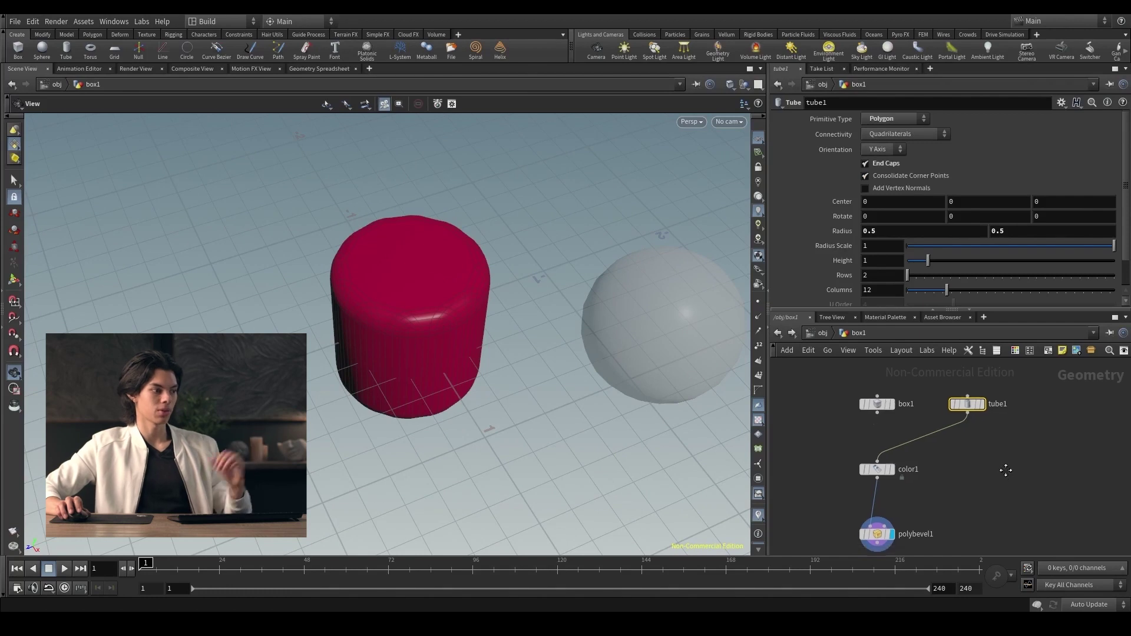
{"action": "scroll", "coordinate": [391, 352], "scroll_direction": "up", "scroll_amount": 4}
{"action": "left_click_drag", "start_coordinate": [391, 351], "coordinate": [409, 382]}
{"action": "scroll", "coordinate": [409, 381], "scroll_direction": "down", "scroll_amount": 3}
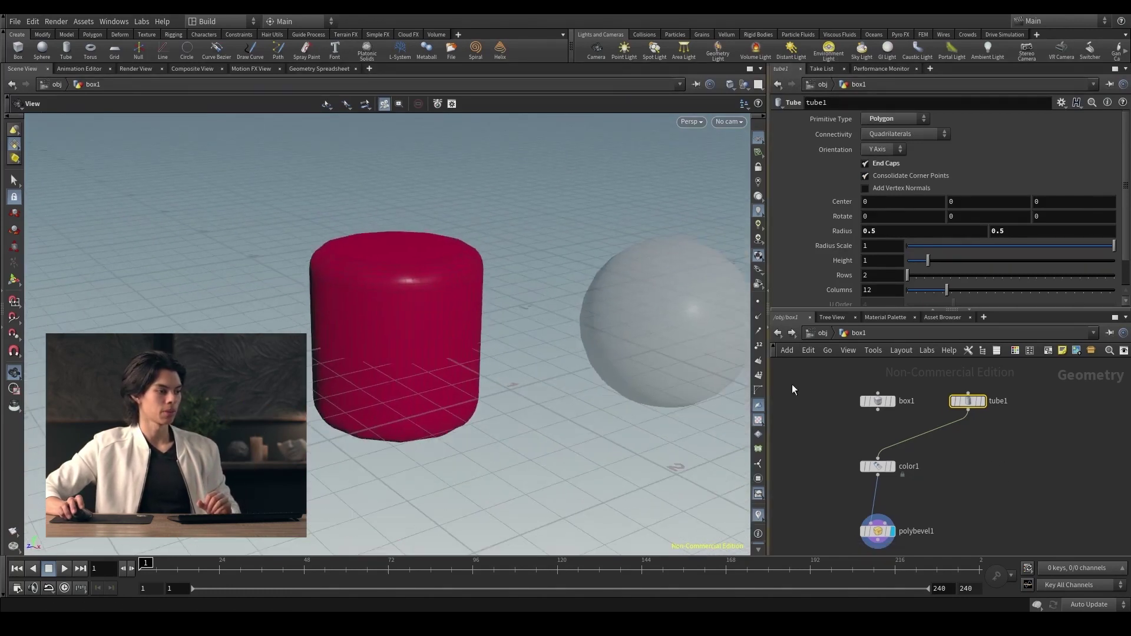
{"action": "scroll", "coordinate": [969, 477], "scroll_direction": "down", "scroll_amount": 3}
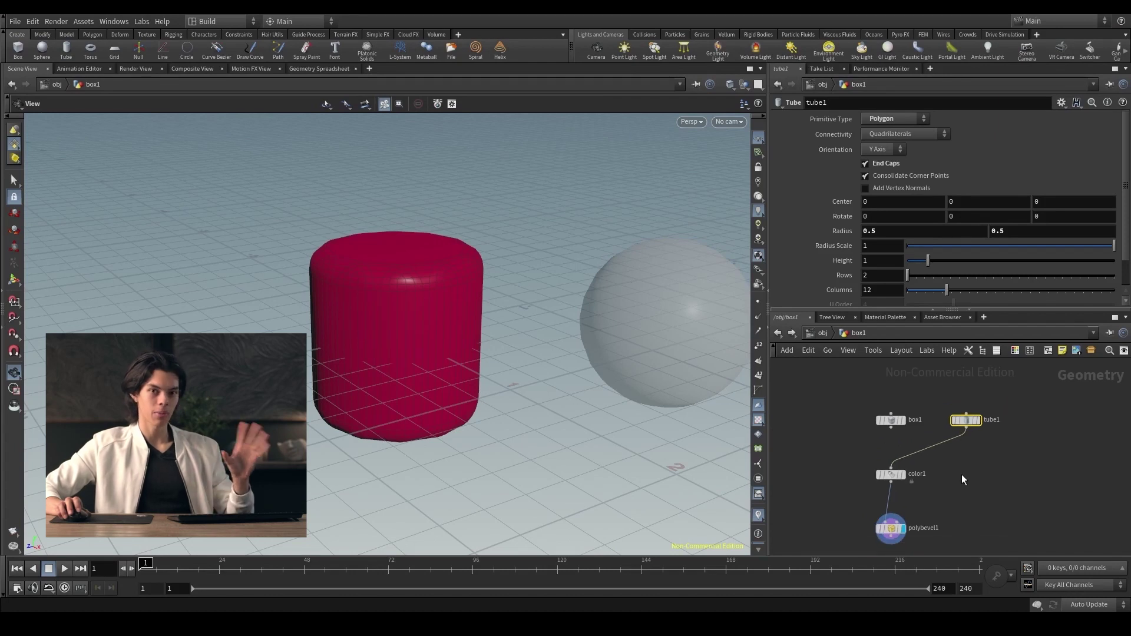
{"action": "middle_click_drag", "start_coordinate": [979, 501], "coordinate": [976, 468]}
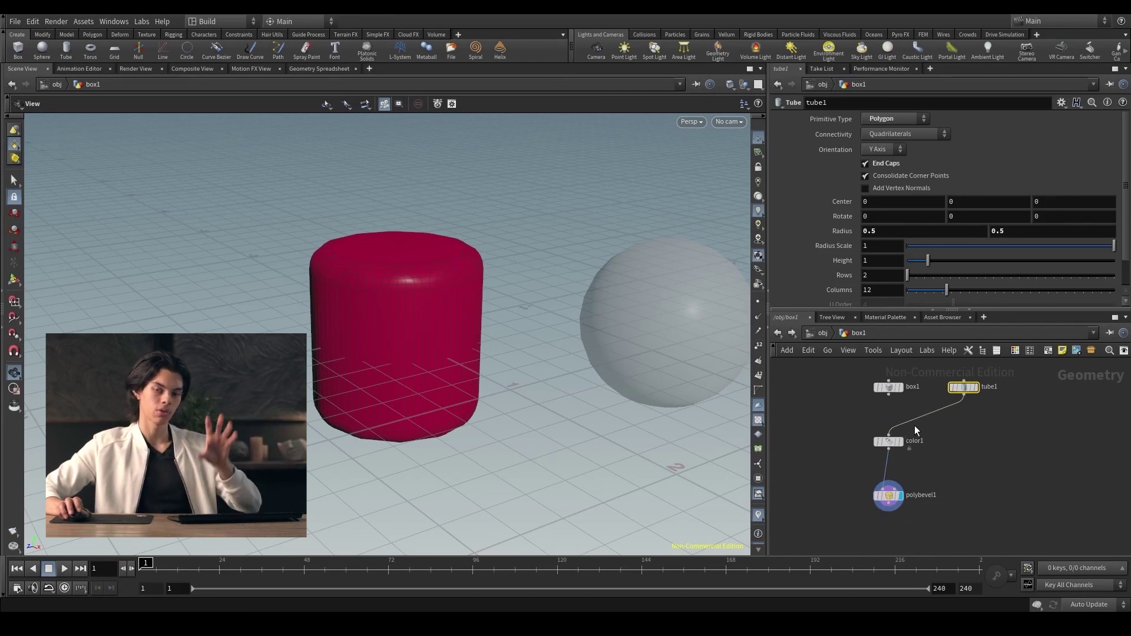
Step: Reconnect box1 to the input of color1 in place of tube1
{"action": "left_click_drag", "start_coordinate": [888, 393], "coordinate": [901, 444]}
{"action": "left_click", "coordinate": [964, 394]}
{"action": "left_click", "coordinate": [890, 436]}
{"action": "left_click", "coordinate": [889, 395]}
{"action": "left_click", "coordinate": [891, 436]}
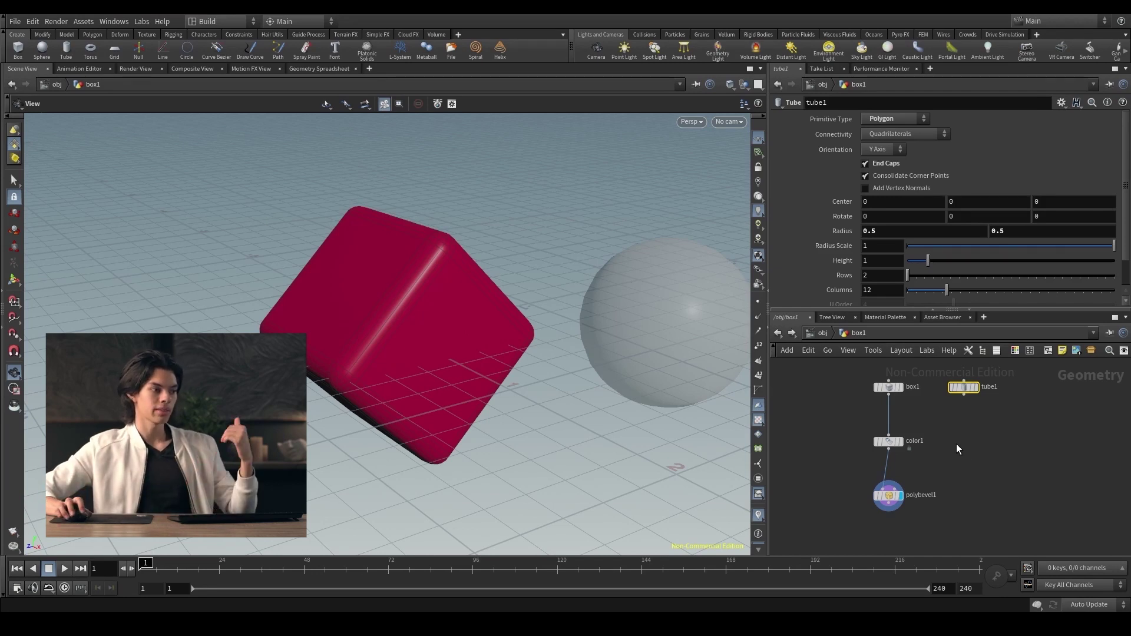
Step: Display and select box1, color1 and polybevel1 in turn to view each stage of the network
{"action": "left_click", "coordinate": [900, 388]}
{"action": "left_click", "coordinate": [892, 391]}
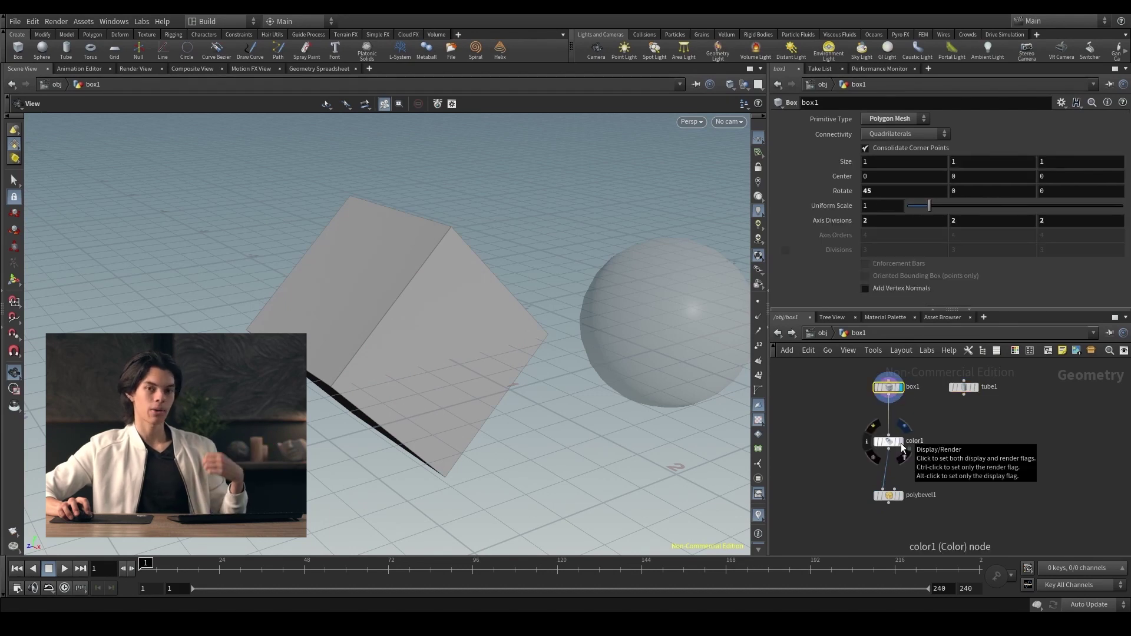
{"action": "left_click", "coordinate": [900, 443]}
{"action": "left_click", "coordinate": [890, 443]}
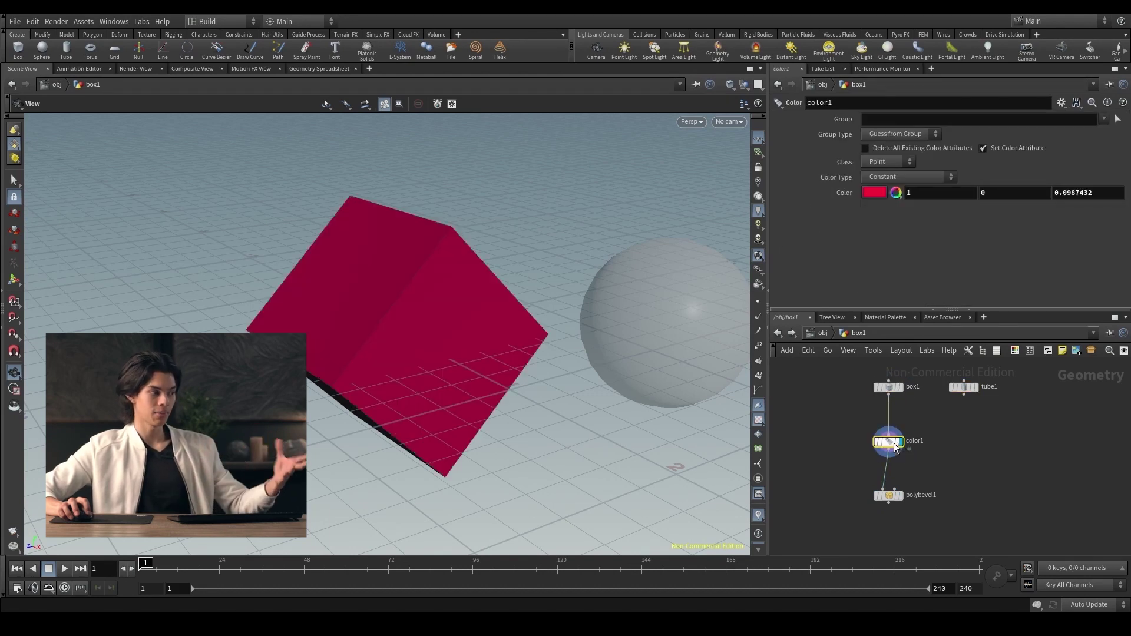
{"action": "left_click", "coordinate": [901, 497]}
{"action": "left_click", "coordinate": [893, 499]}
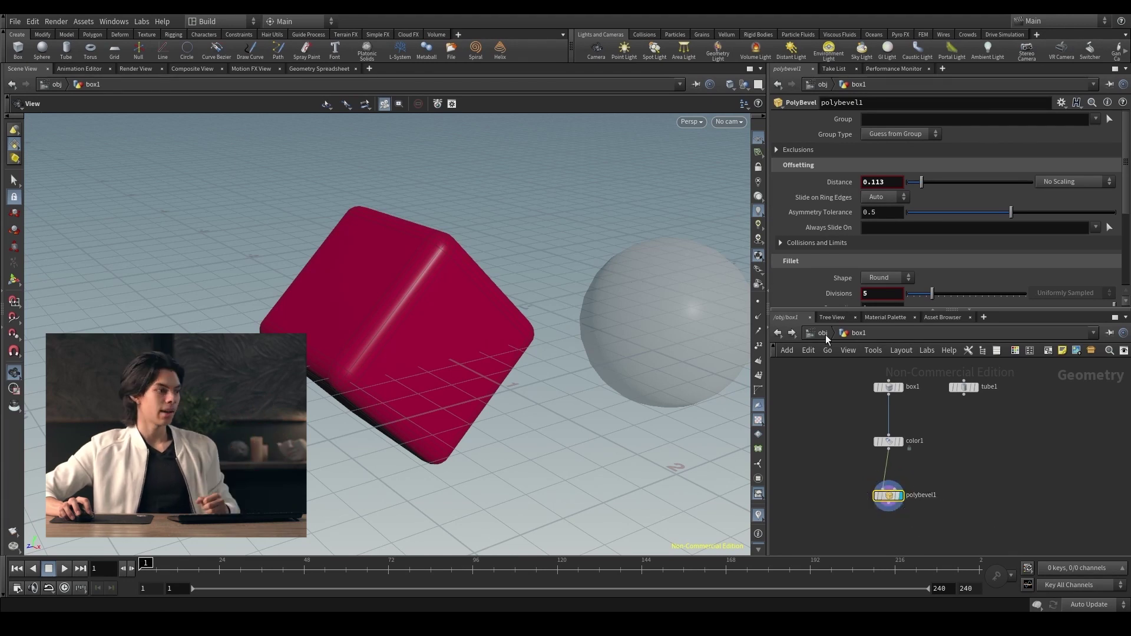
Step: Go back and forth between the object level and box1's geometry network, and view the scene from the object level
{"action": "key", "text": "u"}
{"action": "left_click", "coordinate": [942, 423]}
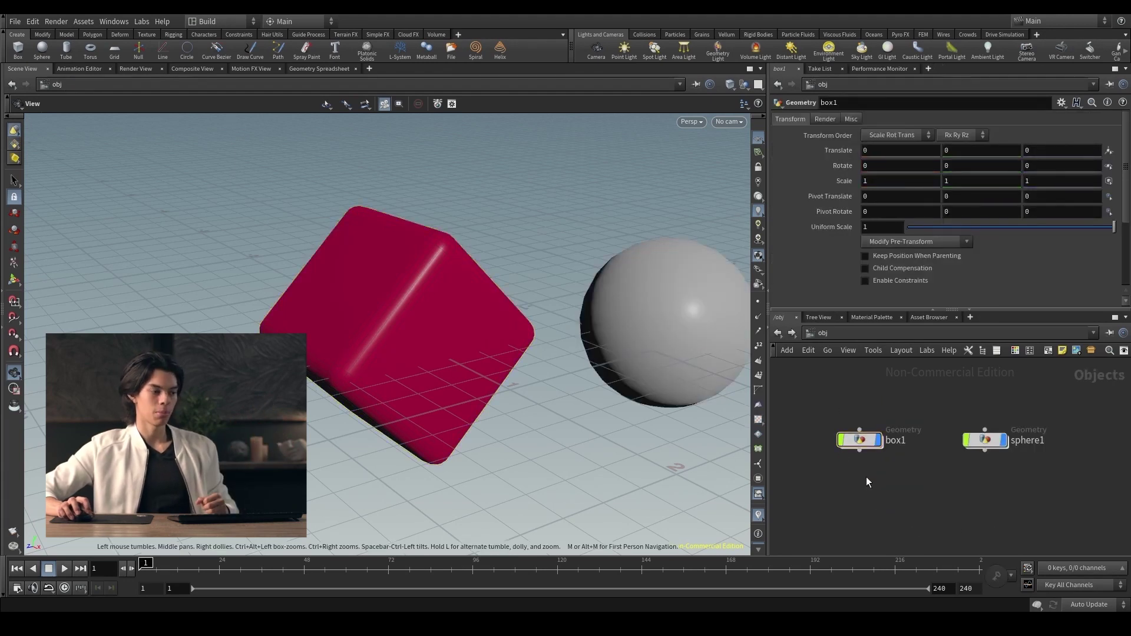
{"action": "double_click", "coordinate": [860, 440]}
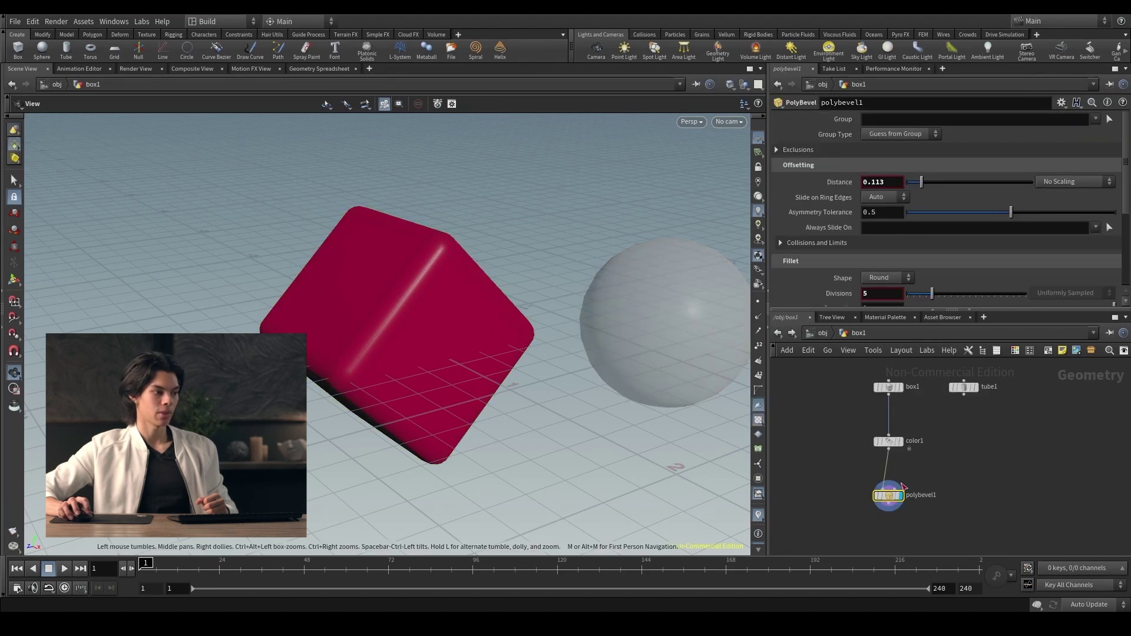
{"action": "key", "text": "u"}
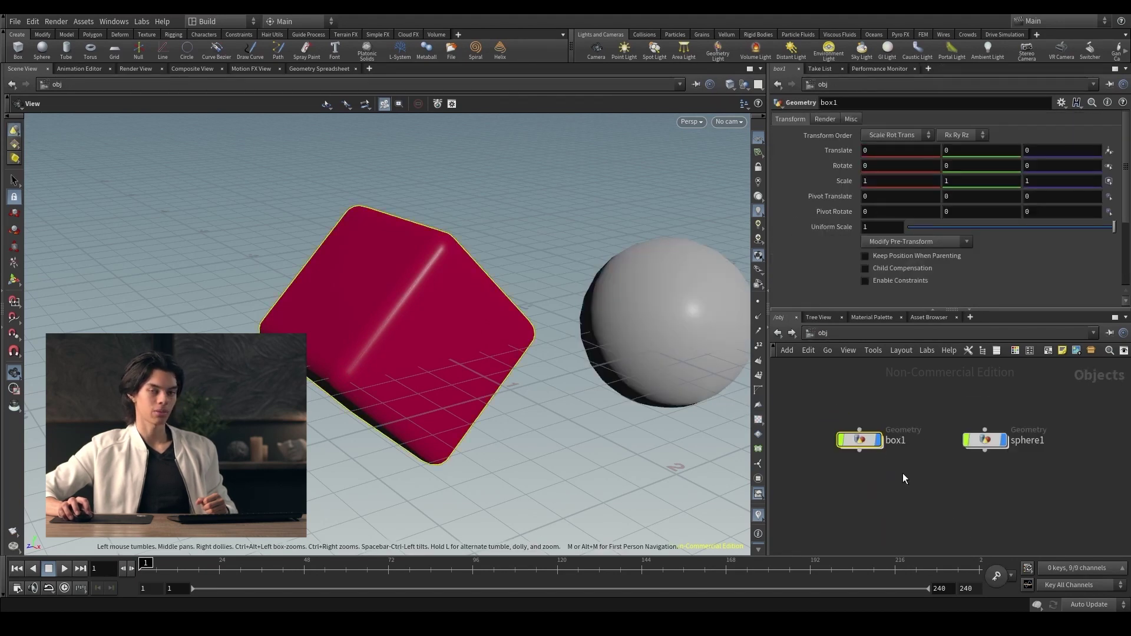
{"action": "left_click_drag", "start_coordinate": [583, 331], "coordinate": [591, 374]}
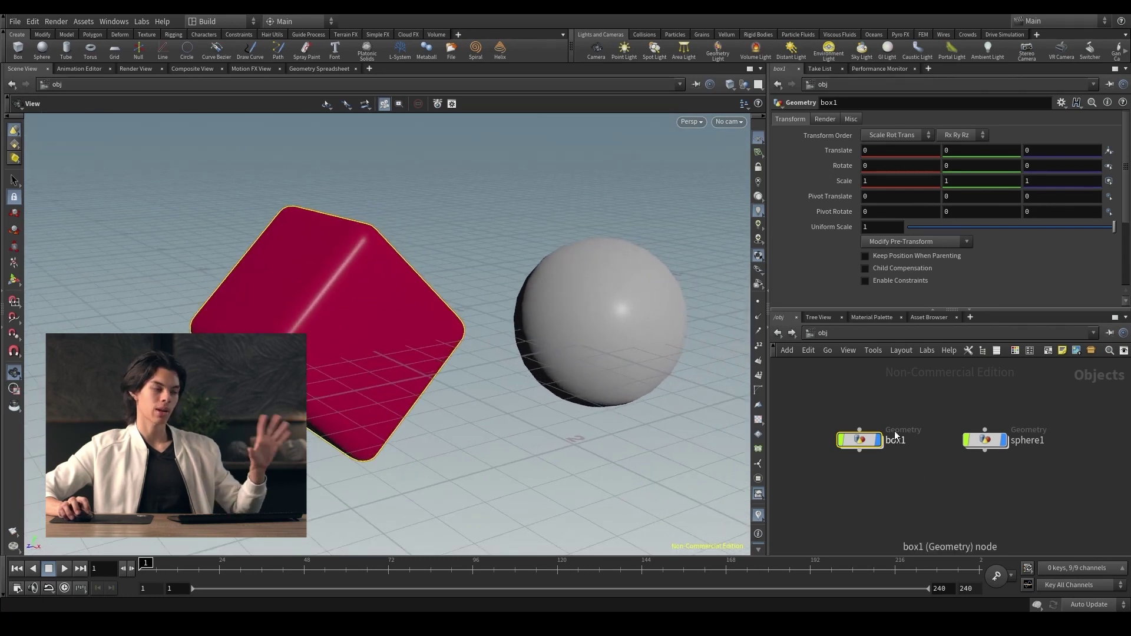
Step: Set the display flag on tube1 inside box1's network, and view the result from the object level
{"action": "double_click", "coordinate": [866, 439]}
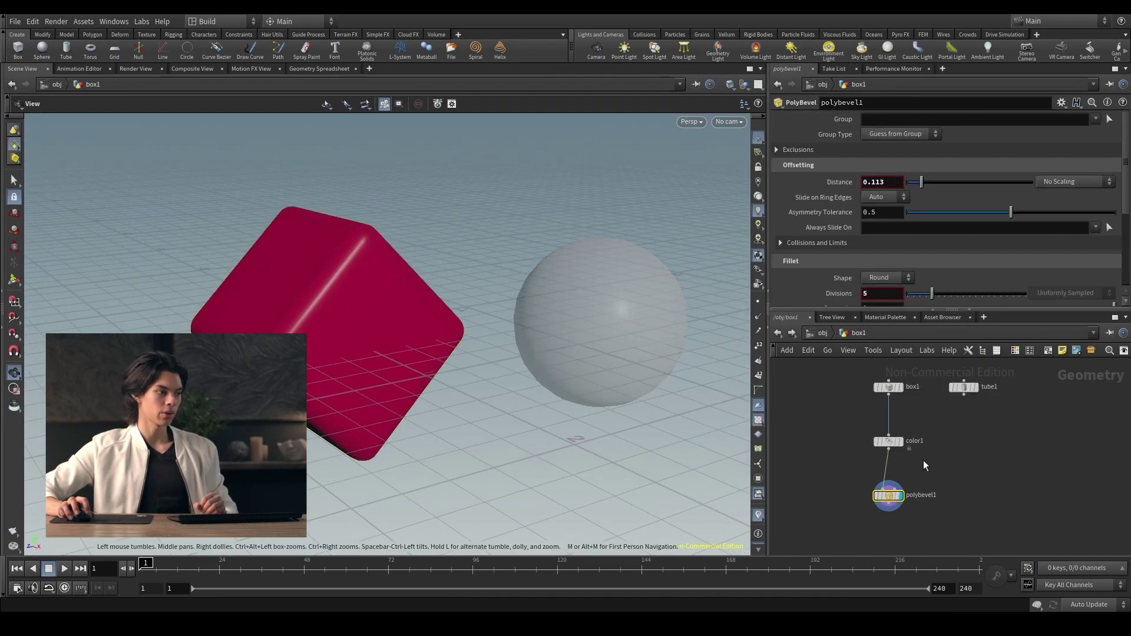
{"action": "left_click", "coordinate": [976, 387]}
{"action": "left_click", "coordinate": [952, 391]}
{"action": "left_click", "coordinate": [820, 333]}
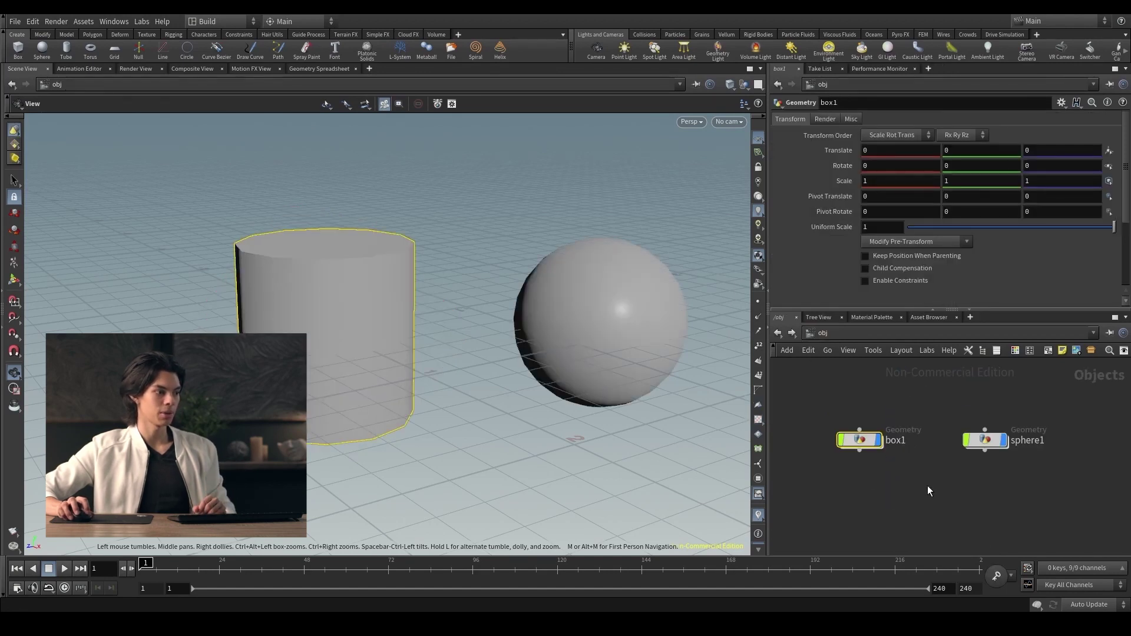
{"action": "left_click_drag", "start_coordinate": [374, 281], "coordinate": [434, 293]}
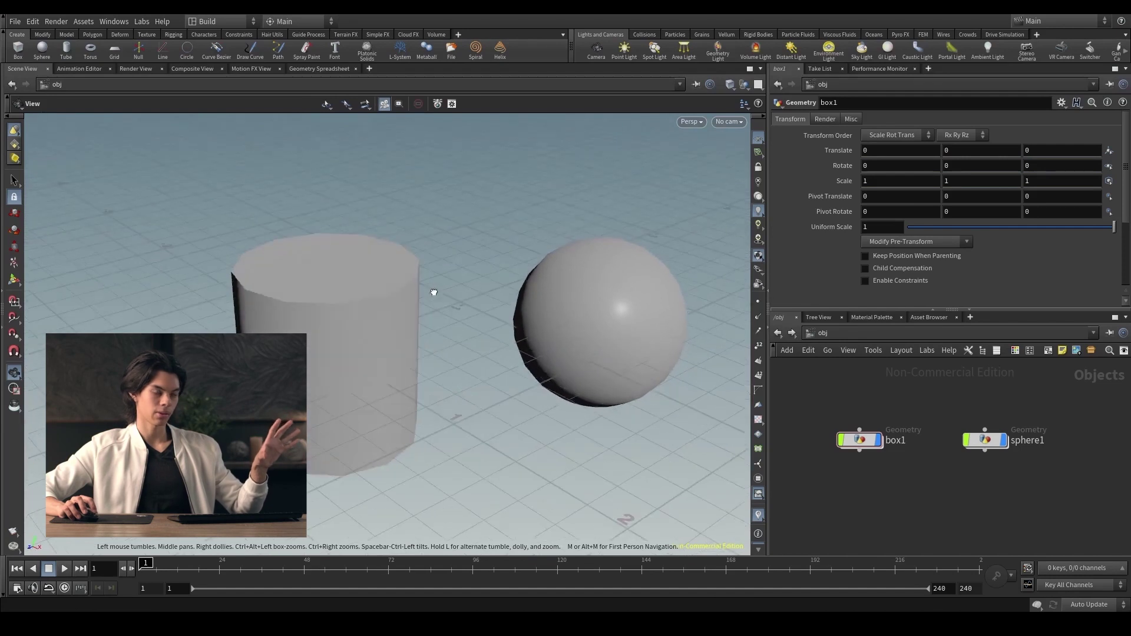
Step: Set the display flag back on polybevel1 inside box1's network and return to the object level
{"action": "double_click", "coordinate": [871, 443]}
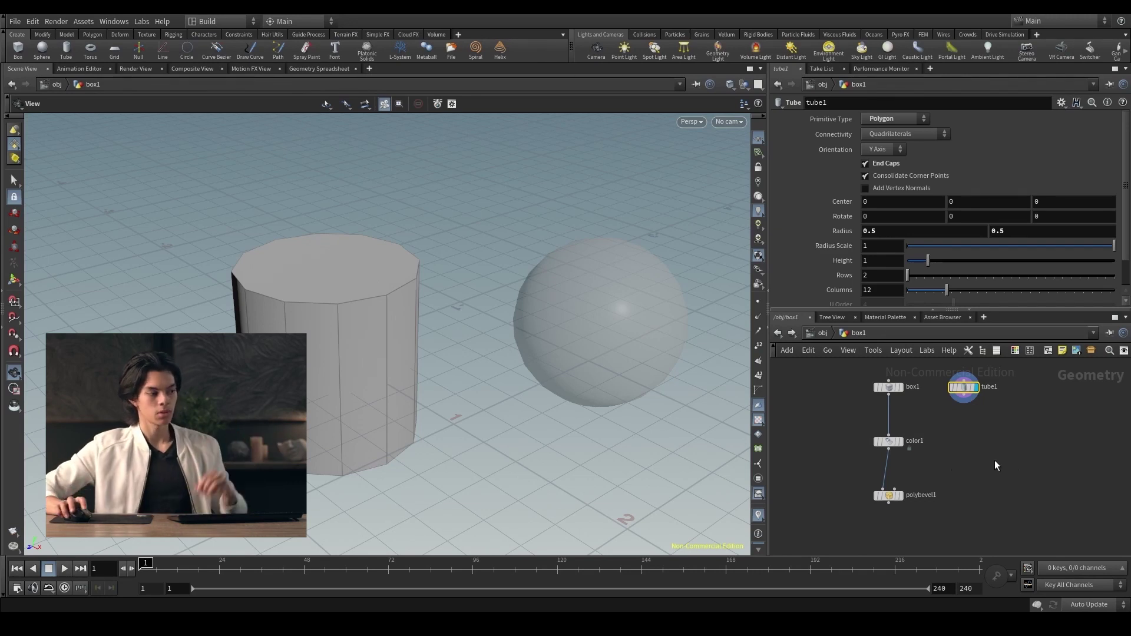
{"action": "left_click", "coordinate": [903, 496]}
{"action": "left_click", "coordinate": [821, 334]}
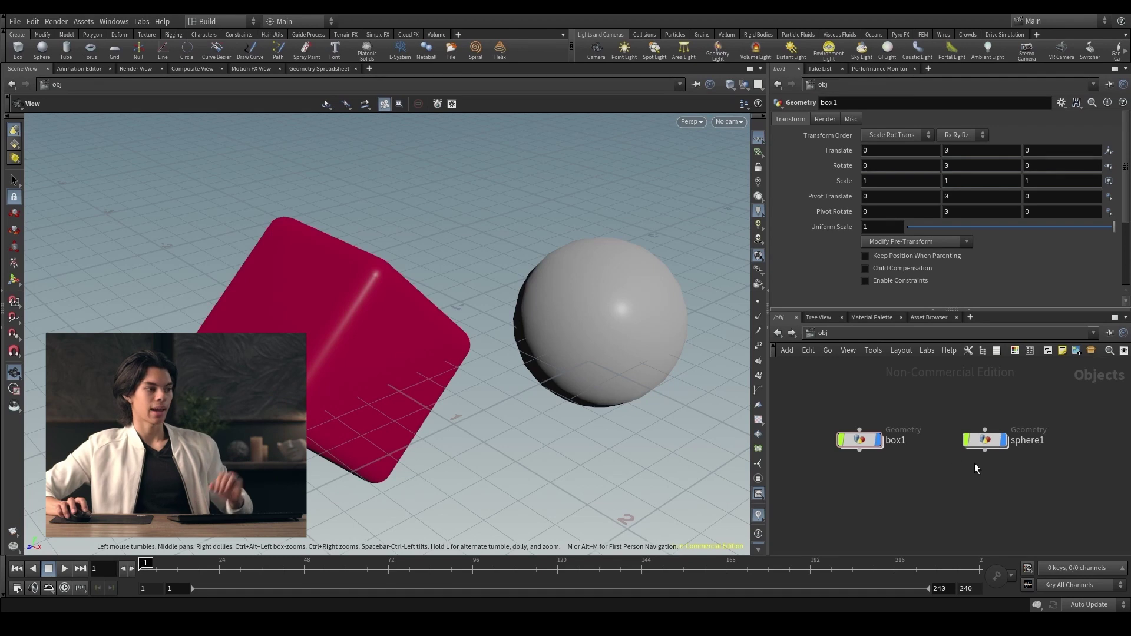
Step: Toggle the display flags of the sphere1 and box1 objects off and back on
{"action": "mouse_move", "coordinate": [1006, 448]}
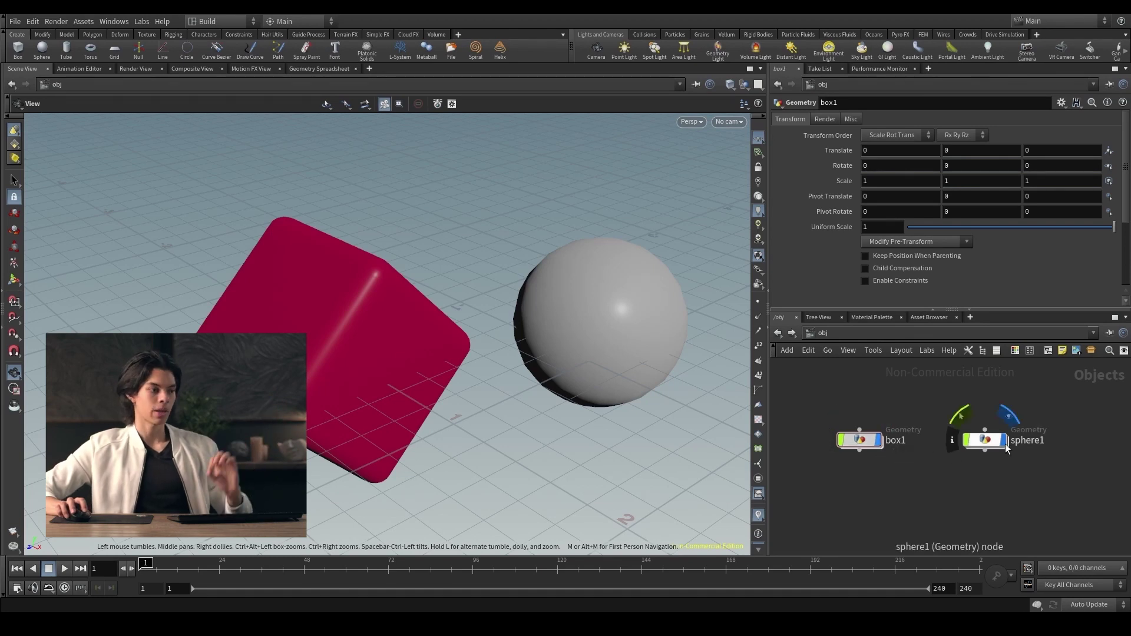
{"action": "left_click", "coordinate": [1005, 445]}
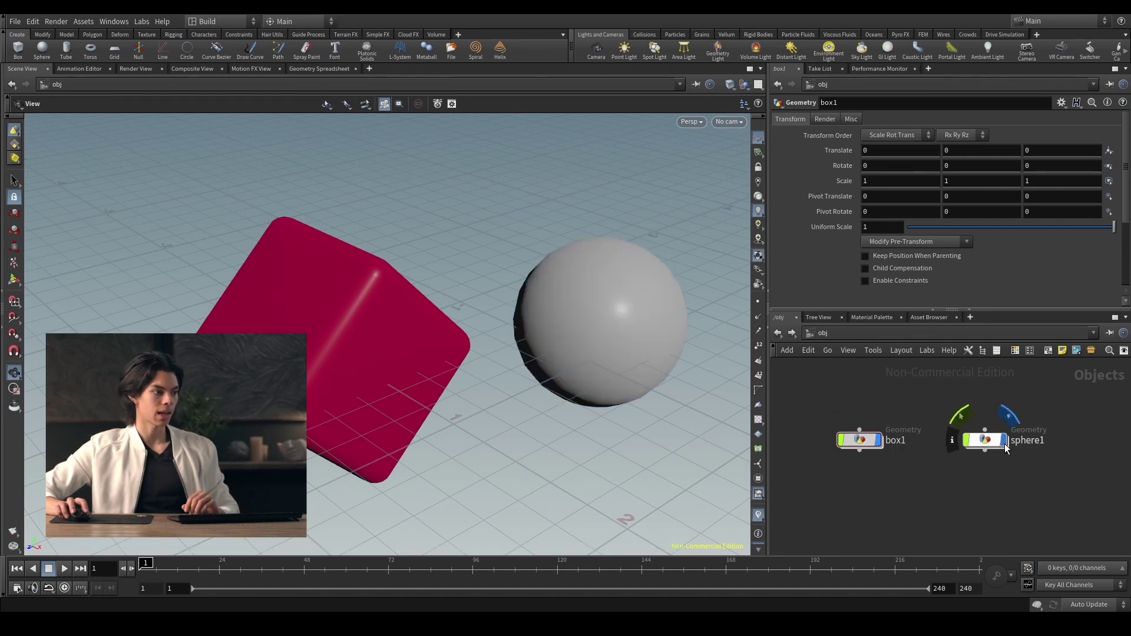
{"action": "left_click", "coordinate": [1005, 445]}
{"action": "left_click", "coordinate": [883, 443]}
{"action": "left_click", "coordinate": [884, 443]}
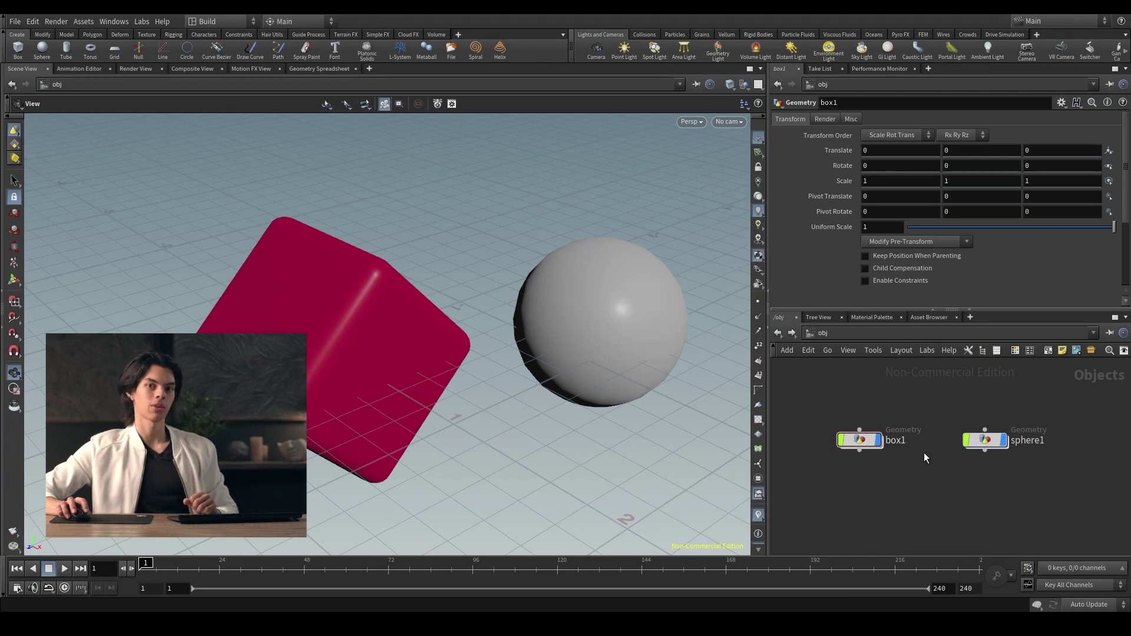
{"action": "left_click", "coordinate": [879, 440]}
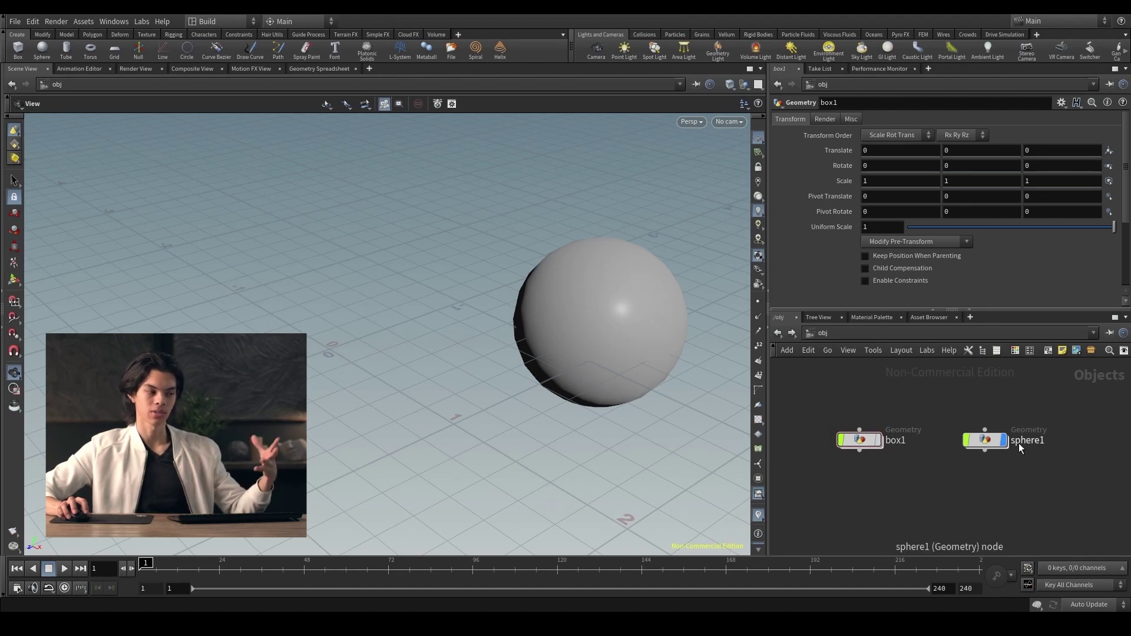
{"action": "mouse_move", "coordinate": [972, 444]}
{"action": "left_click", "coordinate": [877, 441]}
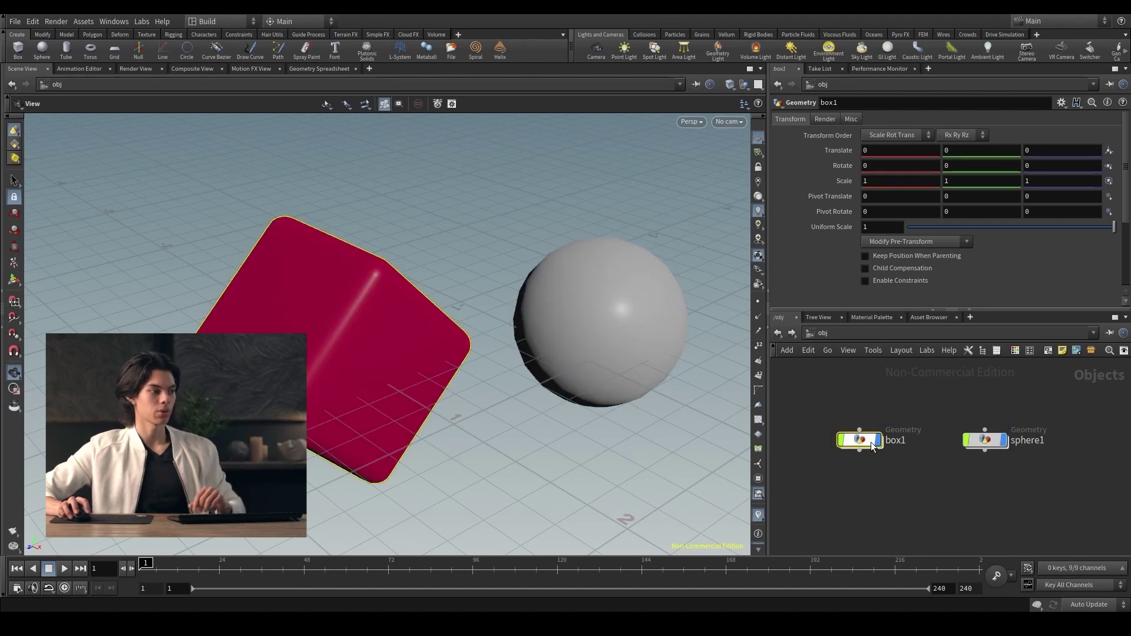
Step: Try moving the box1 object with its transform handle at the object level, and undo the move
{"action": "scroll", "coordinate": [946, 499], "scroll_direction": "down", "scroll_amount": 3}
{"action": "middle_click_drag", "start_coordinate": [939, 484], "coordinate": [964, 482]}
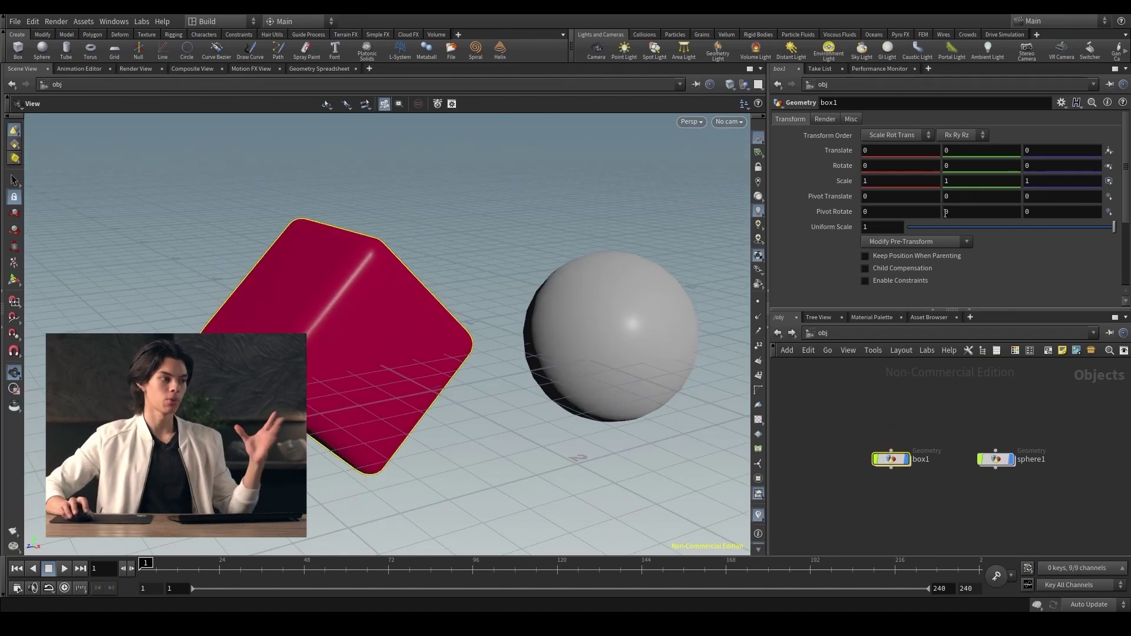
{"action": "key", "text": "Return"}
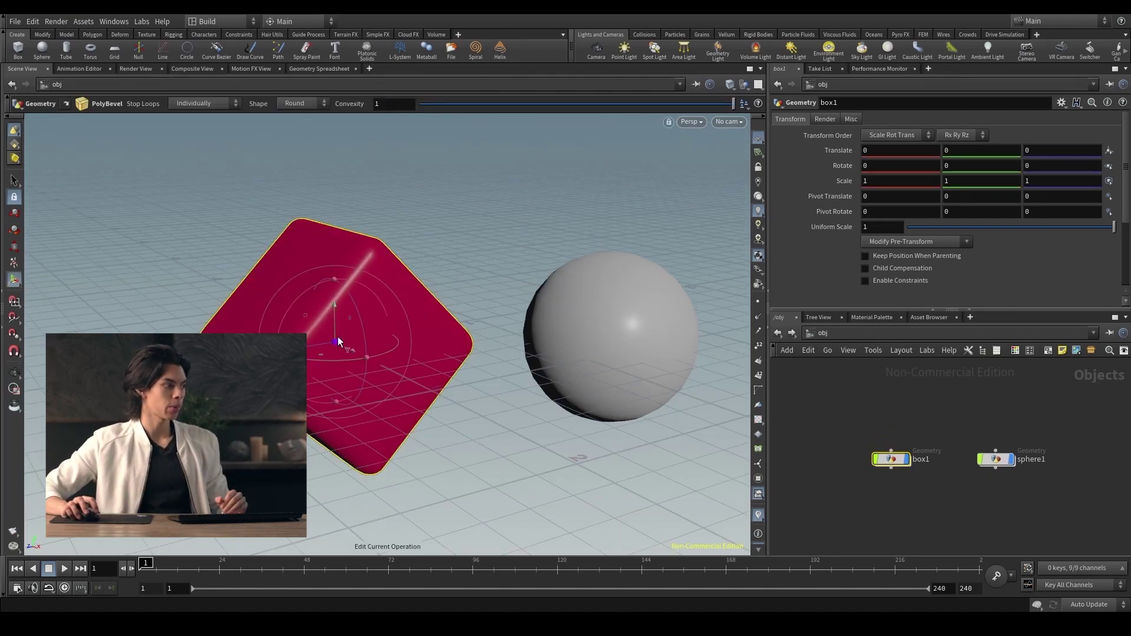
{"action": "mouse_move", "coordinate": [334, 327]}
{"action": "left_mouse_down"}
{"action": "mouse_move", "coordinate": [330, 236]}
{"action": "mouse_move", "coordinate": [318, 234]}
{"action": "mouse_move", "coordinate": [337, 335]}
{"action": "left_mouse_up"}
{"action": "key", "text": "ctrl+z"}
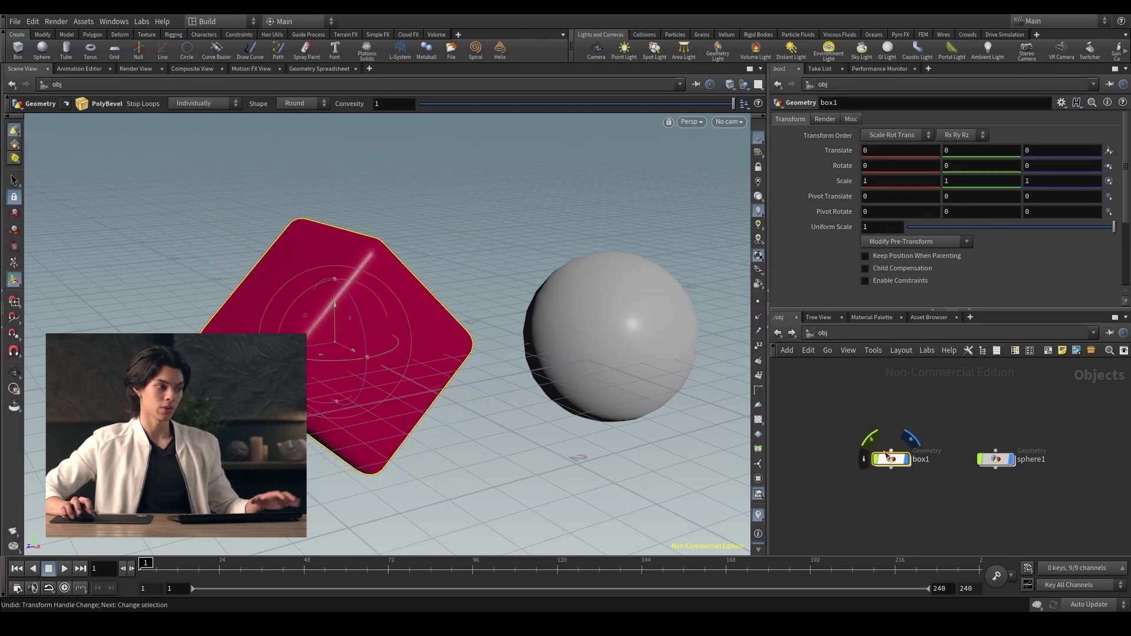
Step: Add a Transform node below polybevel1 inside box1's network, wire polybevel1 into it and turn on its display flag
{"action": "double_click", "coordinate": [891, 459]}
{"action": "key", "text": "Tab"}
{"action": "type", "text": "tra"}
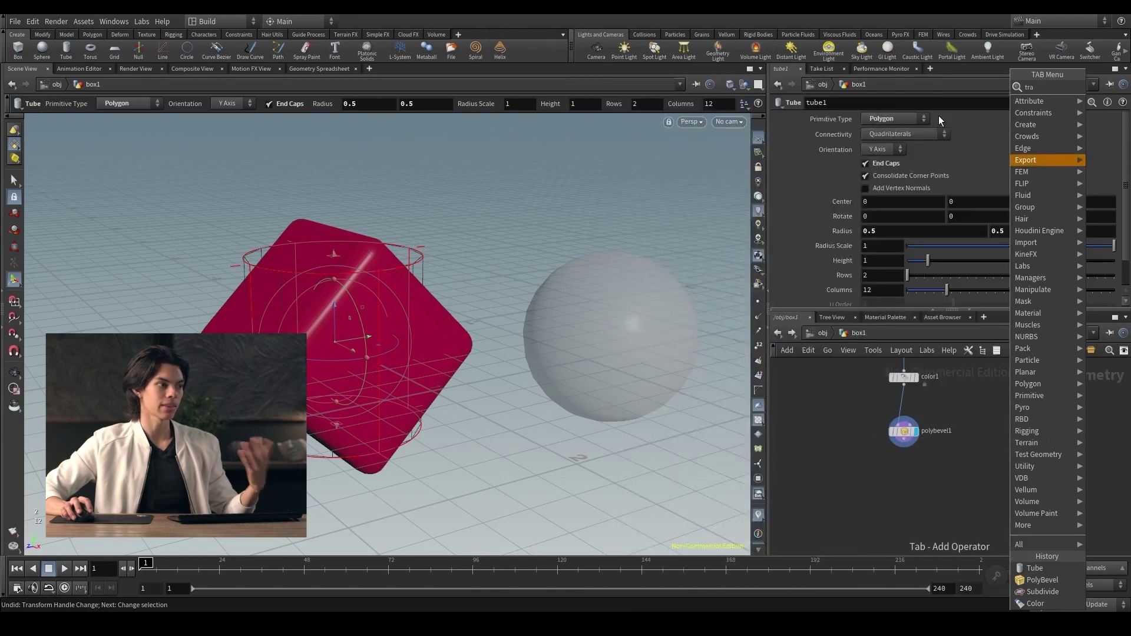
{"action": "key", "text": "Return"}
{"action": "left_click", "coordinate": [902, 481]}
{"action": "left_click", "coordinate": [903, 439]}
{"action": "left_click", "coordinate": [901, 475]}
{"action": "left_click", "coordinate": [913, 484]}
{"action": "left_click_drag", "start_coordinate": [904, 483], "coordinate": [912, 487]}
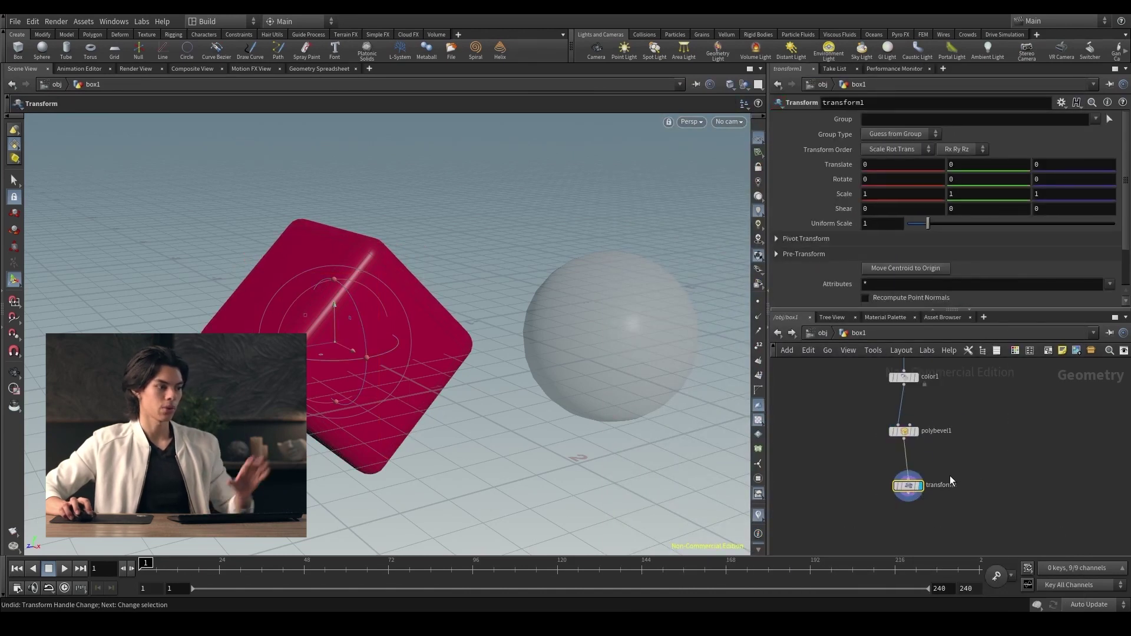
Step: Move and rotate the box with transform1's handles to Translate about 0, 0.82, 0.25 and Rotate X about -72.9
{"action": "left_click_drag", "start_coordinate": [313, 285], "coordinate": [251, 179]}
{"action": "left_click", "coordinate": [14, 372]}
{"action": "left_click_drag", "start_coordinate": [412, 300], "coordinate": [447, 350]}
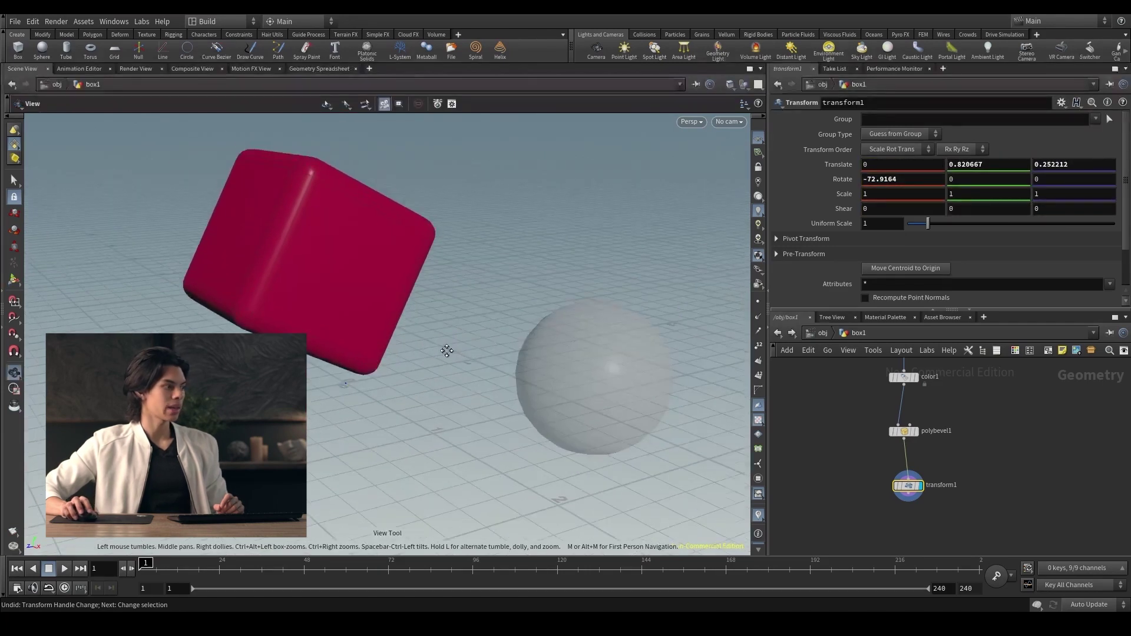
Step: Compare the box1 object's transform values with those of transform1 inside its network, and return to the object level
{"action": "left_click", "coordinate": [816, 335]}
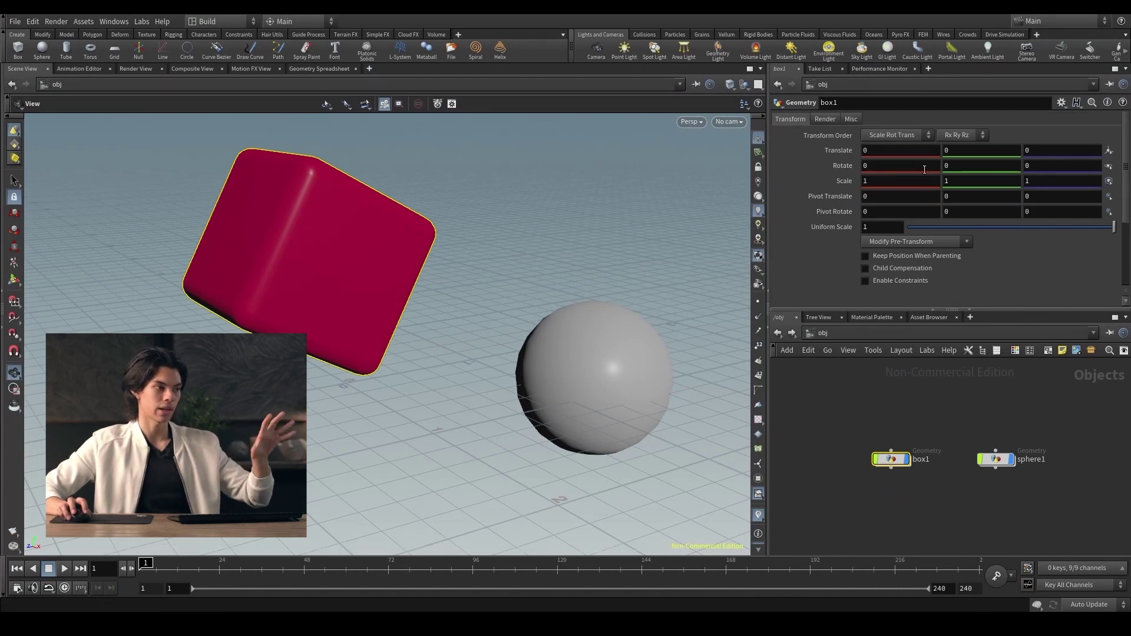
{"action": "double_click", "coordinate": [891, 463]}
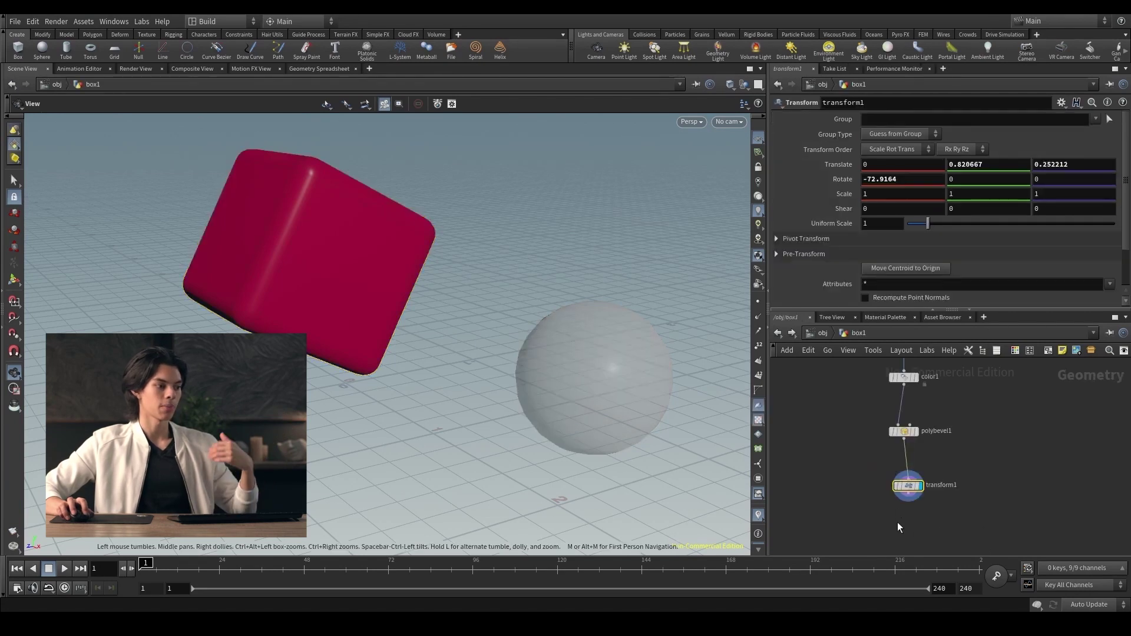
{"action": "key", "text": "u"}
Step: Raise the sphere1 object with its transform handle to a Translate Y of about 0.16
{"action": "left_click", "coordinate": [995, 459]}
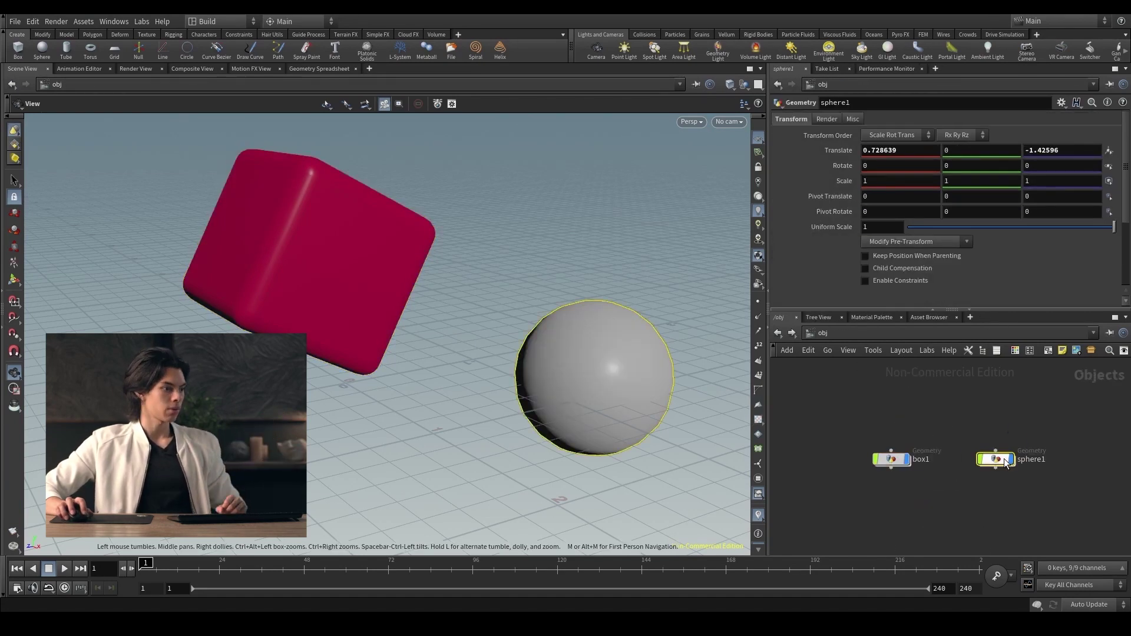
{"action": "left_click", "coordinate": [14, 279]}
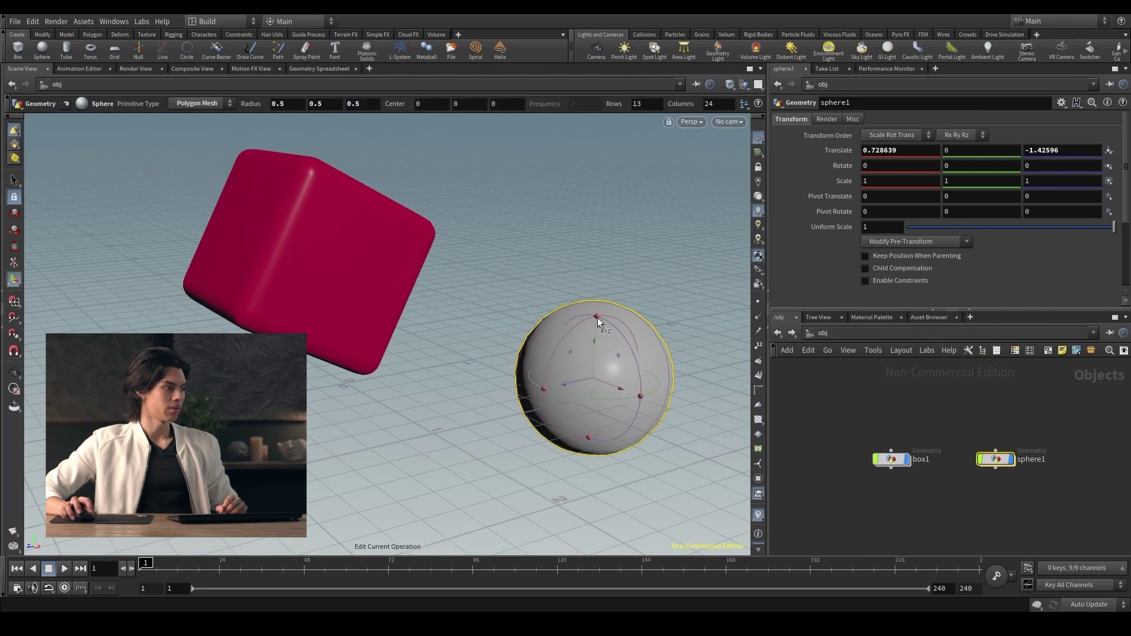
{"action": "mouse_move", "coordinate": [618, 367]}
{"action": "left_mouse_down"}
{"action": "mouse_move", "coordinate": [620, 303]}
{"action": "mouse_move", "coordinate": [617, 350]}
{"action": "left_mouse_up"}
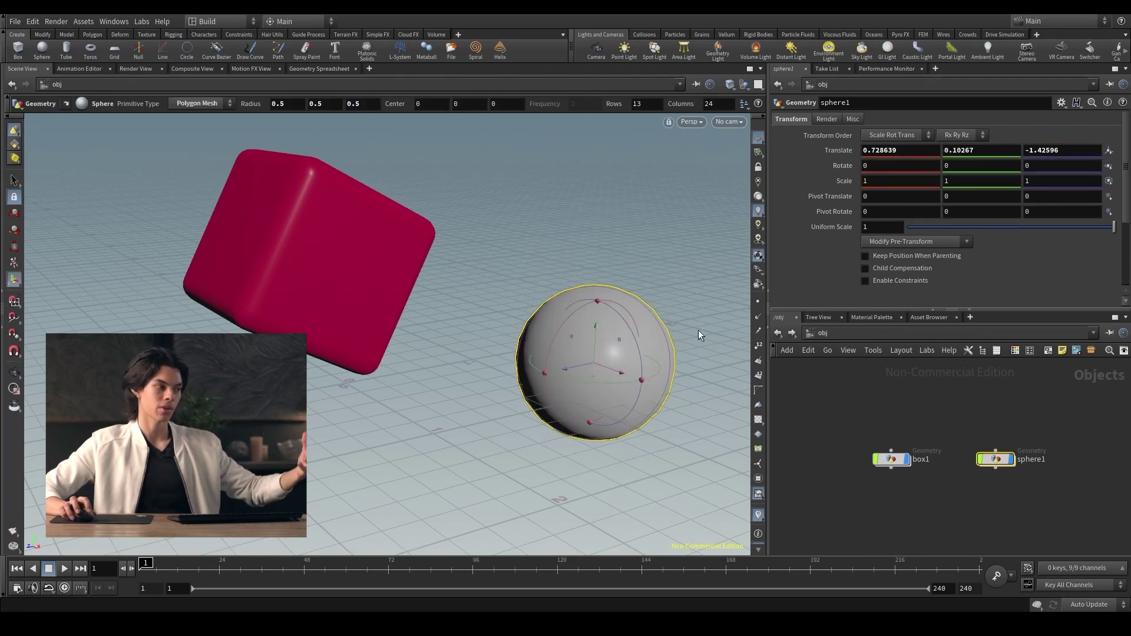
{"action": "mouse_move", "coordinate": [605, 356]}
{"action": "left_mouse_down"}
{"action": "mouse_move", "coordinate": [593, 326]}
{"action": "mouse_move", "coordinate": [601, 340]}
{"action": "left_mouse_up"}
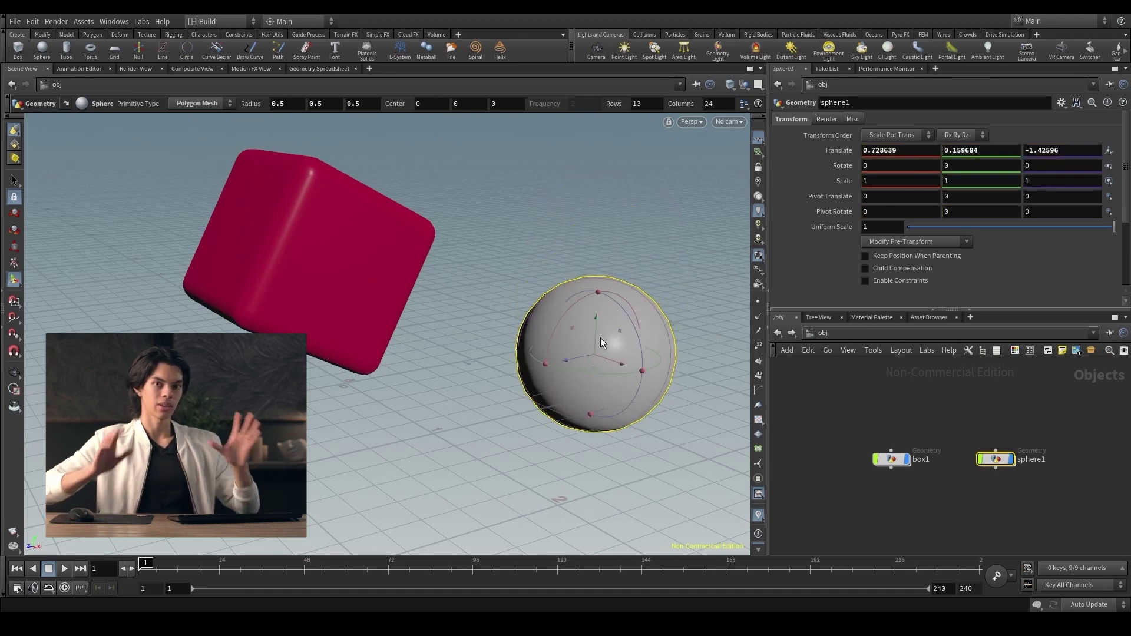